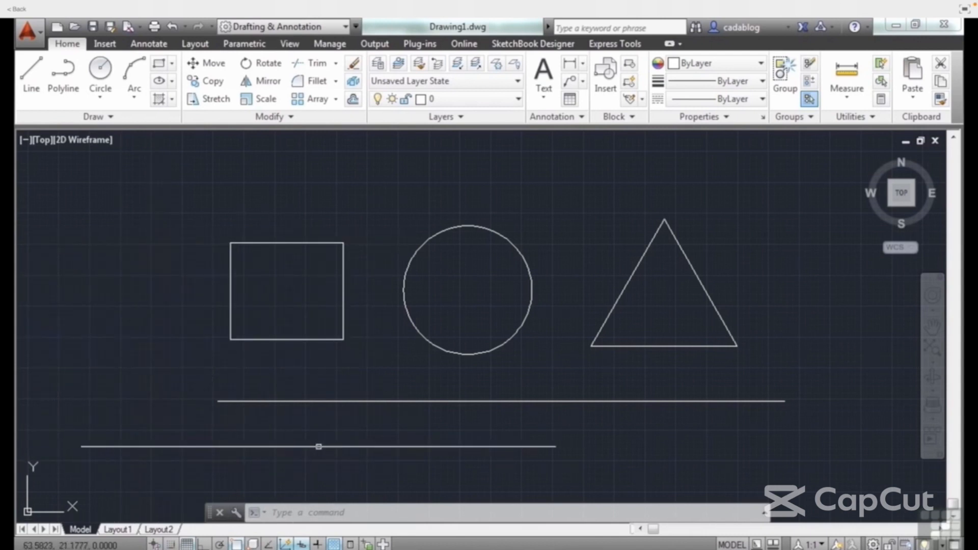
pyautogui.moveTo(319, 447); pyautogui.dragTo(441, 412)
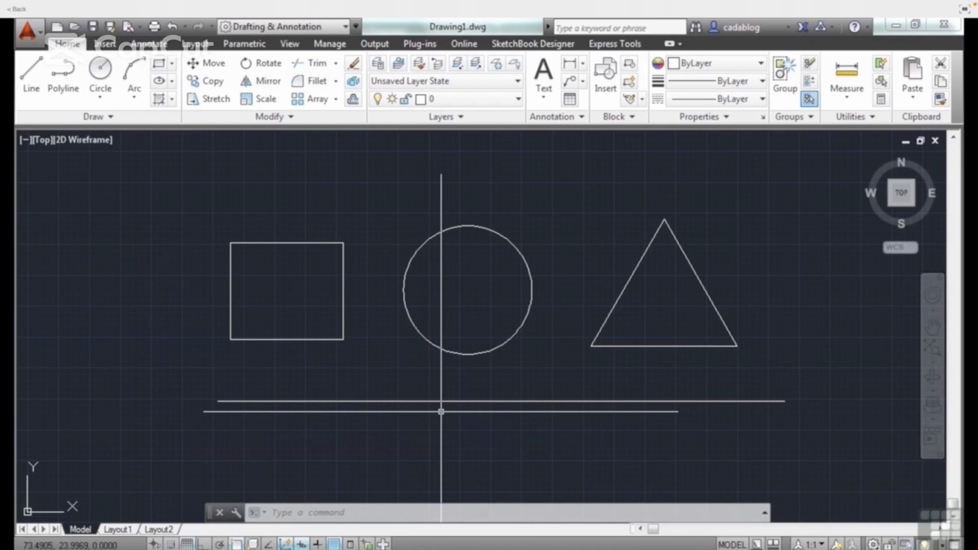
pyautogui.moveTo(442, 412); pyautogui.dragTo(417, 424)
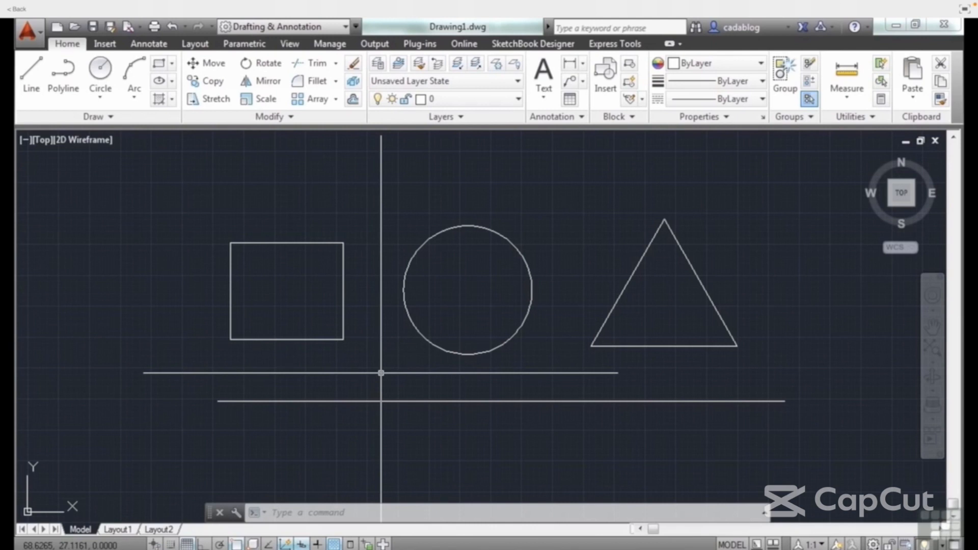
pyautogui.moveTo(494, 292)
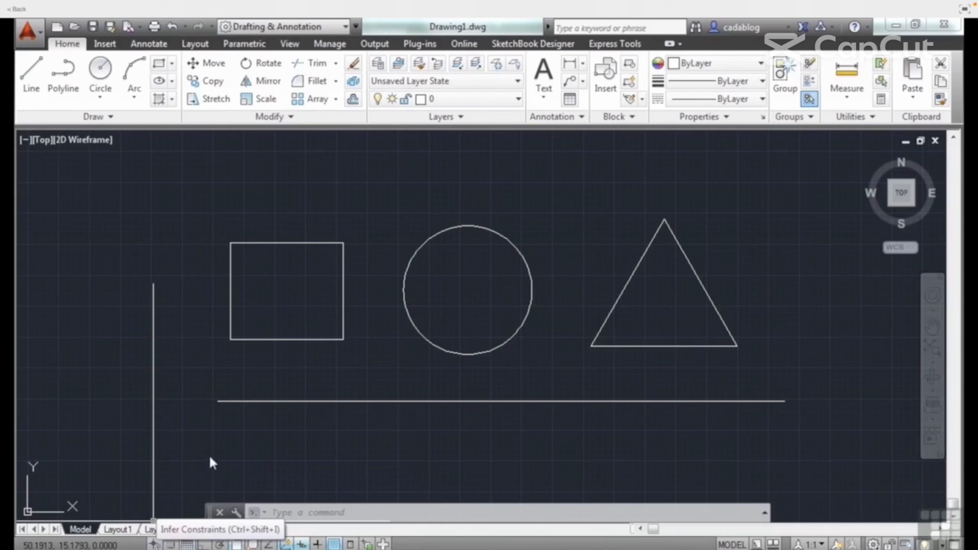
pyautogui.click(244, 45)
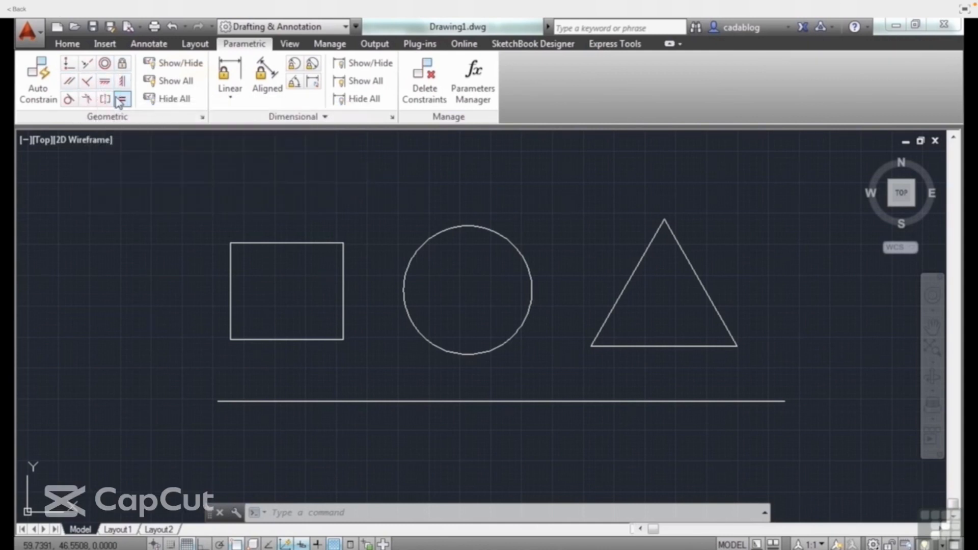
pyautogui.click(74, 46)
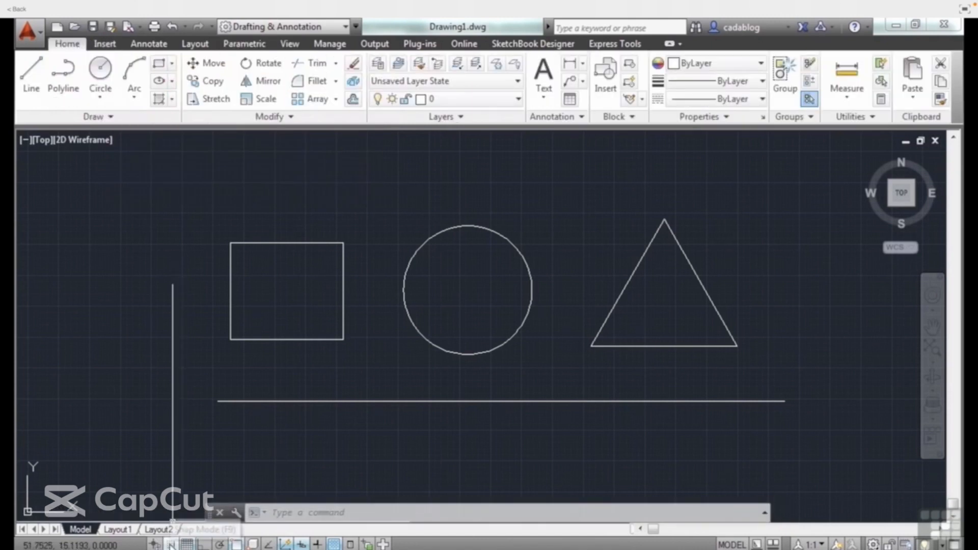
# Step: Turn on Snap Mode and move the crosshair over an empty area of the drawing to try it
pyautogui.click(172, 544)
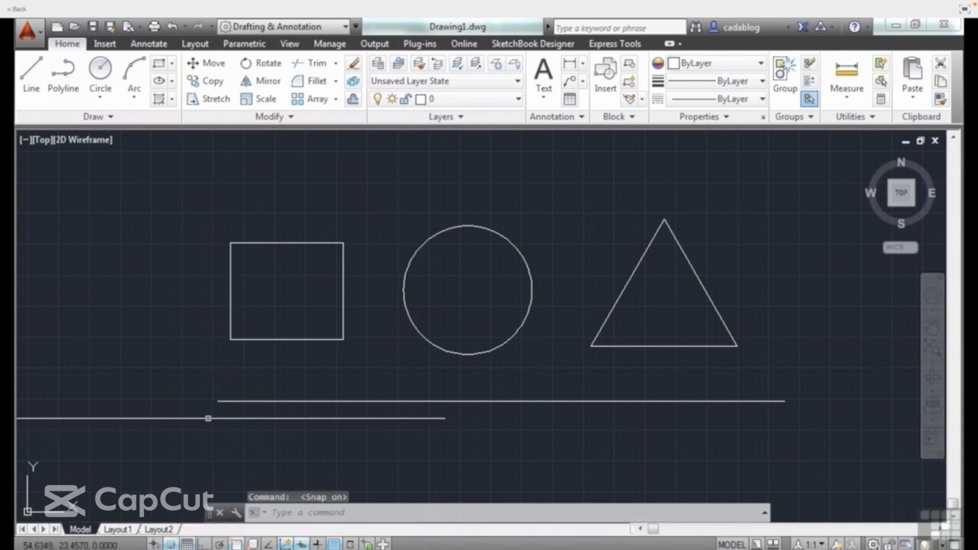
pyautogui.scroll(6, 268, 376)
pyautogui.scroll(3, 308, 327)
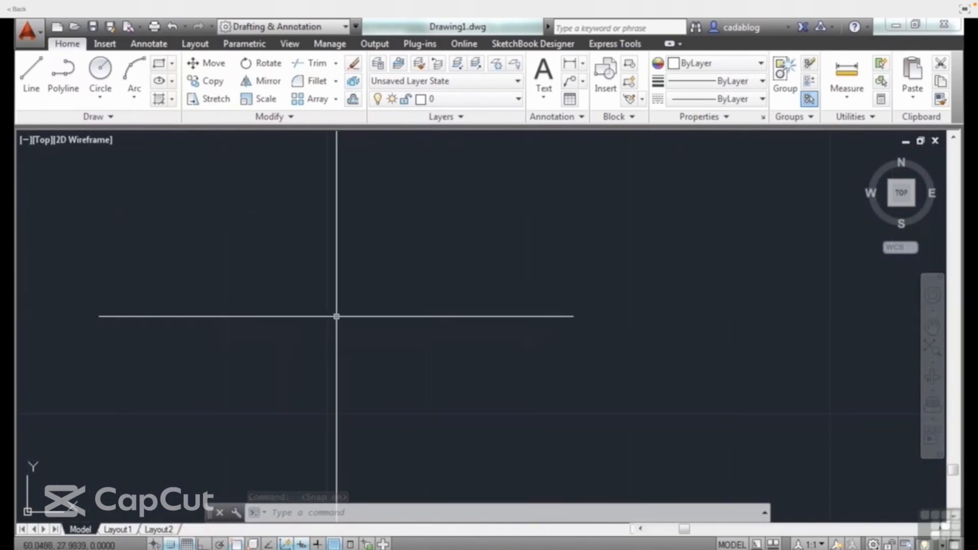
pyautogui.scroll(-3, 338, 318)
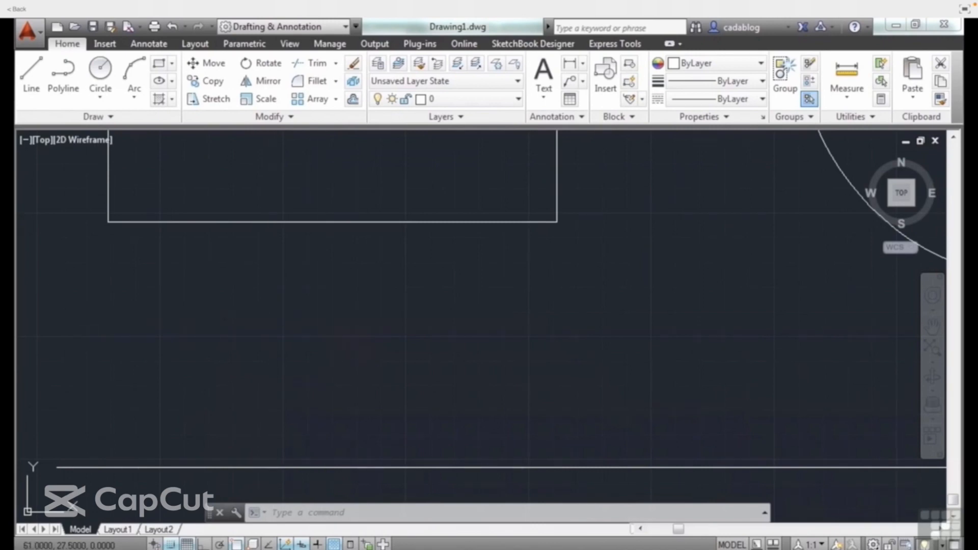
# Step: Review the snap and grid spacing in the drafting settings and leave them without changes
pyautogui.write('os')
pyautogui.press('Return')
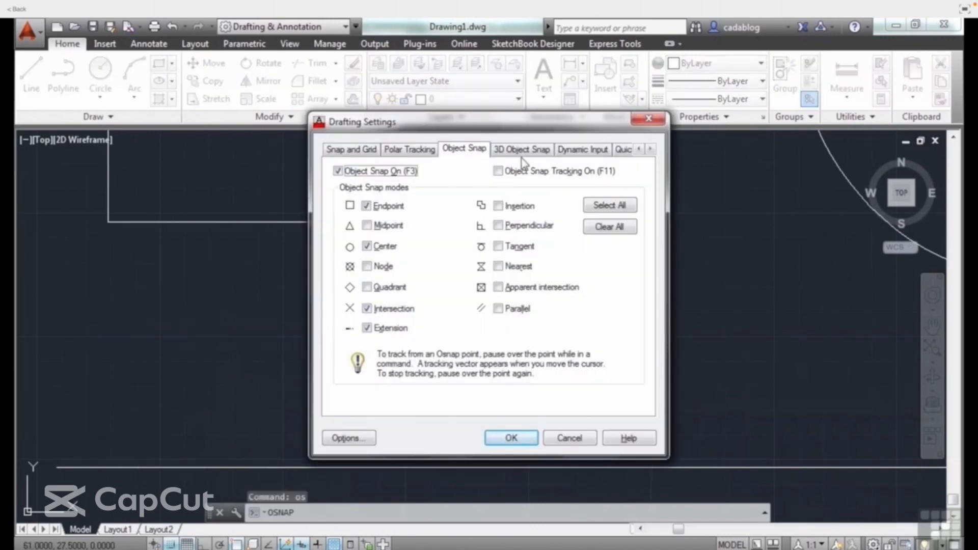
pyautogui.click(354, 149)
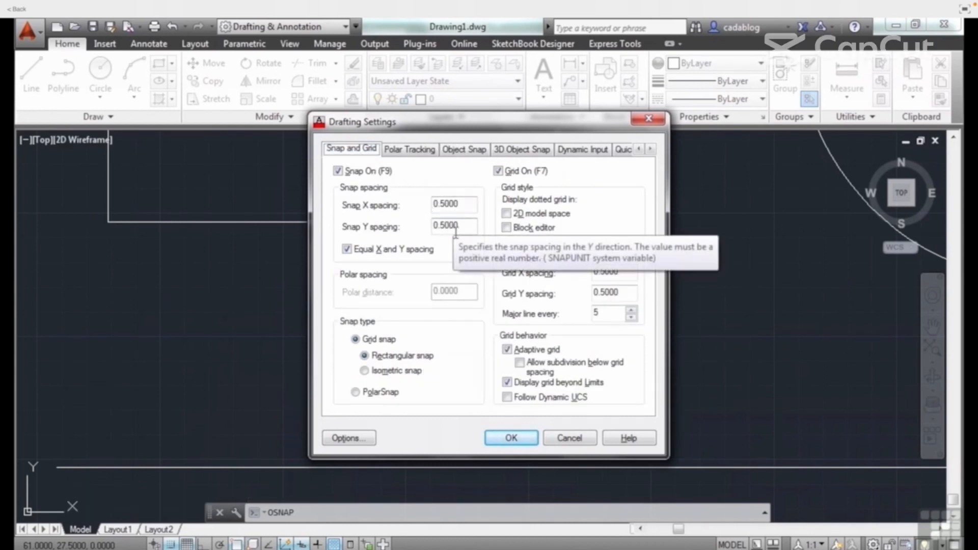
pyautogui.click(570, 439)
# Step: Start a line from a snap point between the rectangle and the long horizontal line
pyautogui.write('l')
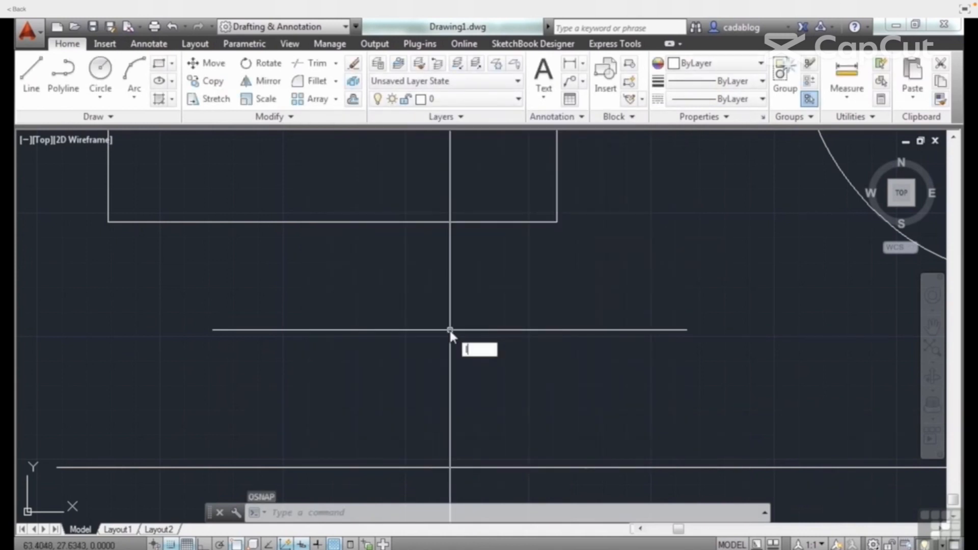
pyautogui.press('Return')
pyautogui.click(454, 336)
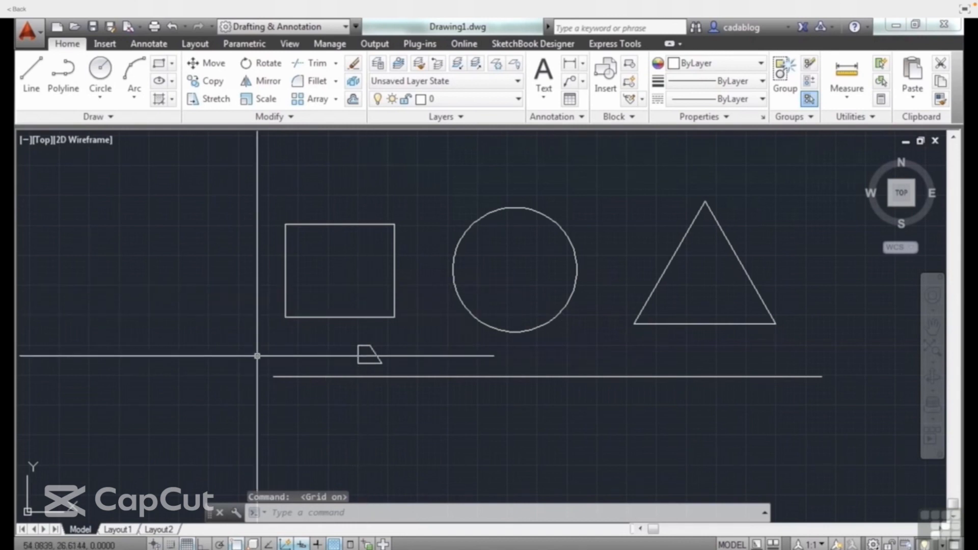
# Step: Turn on Ortho Mode for the drawing
pyautogui.click(212, 544)
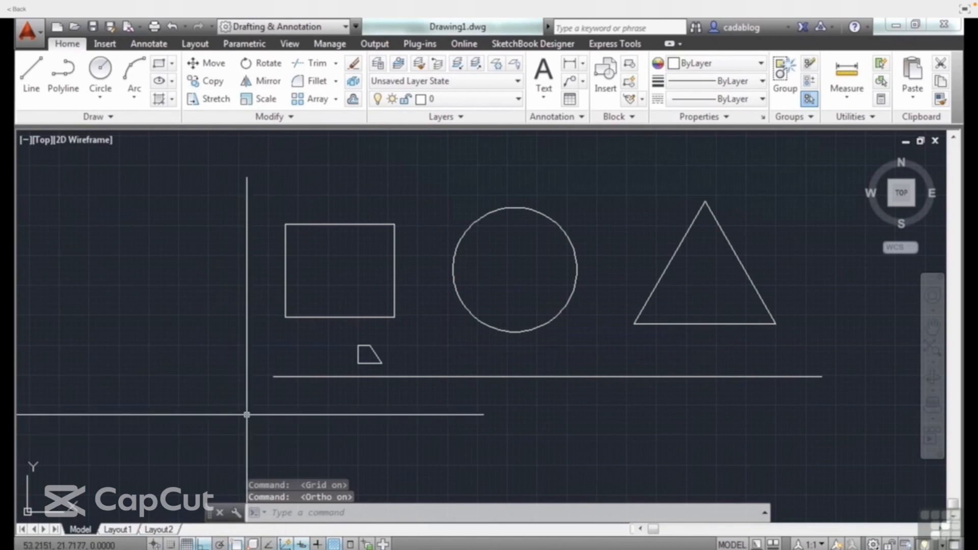
pyautogui.moveTo(492, 294)
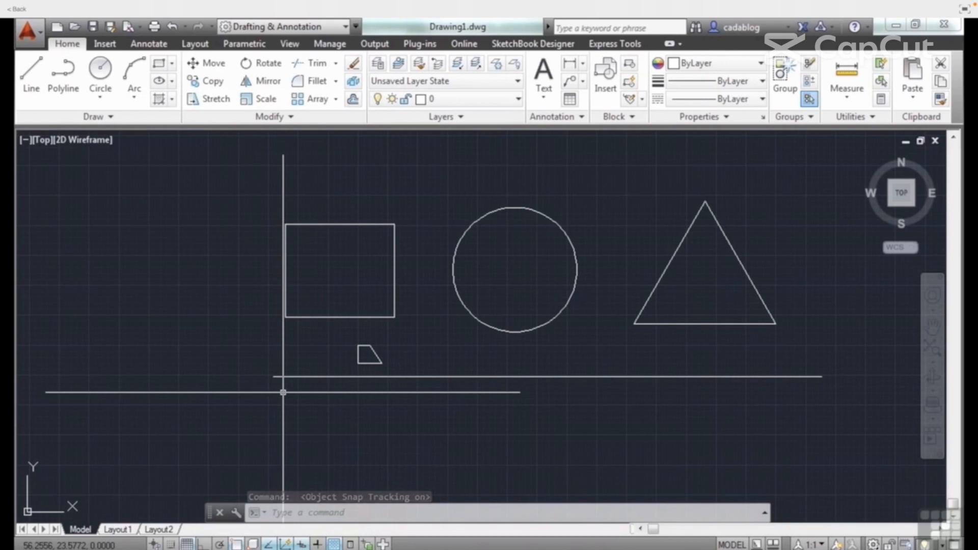
pyautogui.moveTo(485, 318)
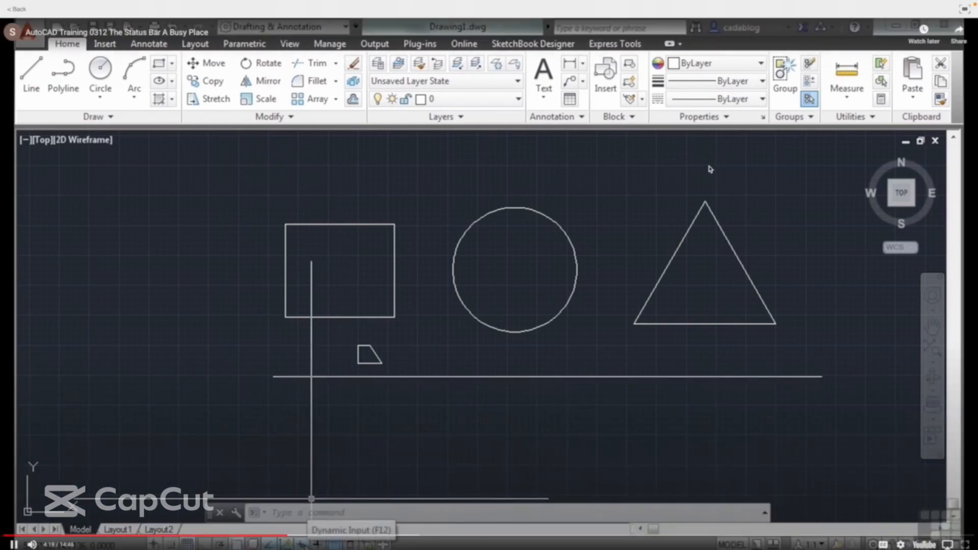
pyautogui.click(711, 170)
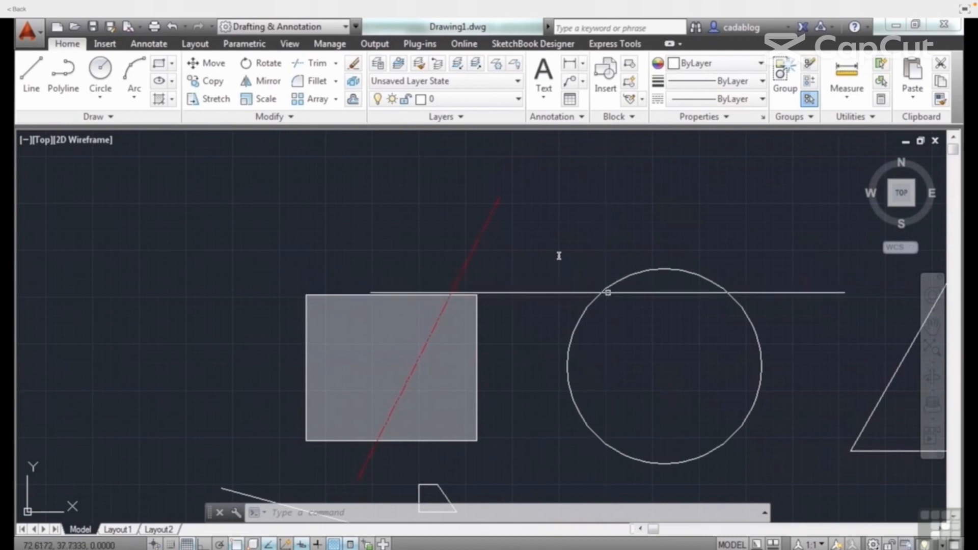
# Step: View the Quick Properties of the circle, add the red diagonal line to the selection, and clear the selection
pyautogui.click(606, 290)
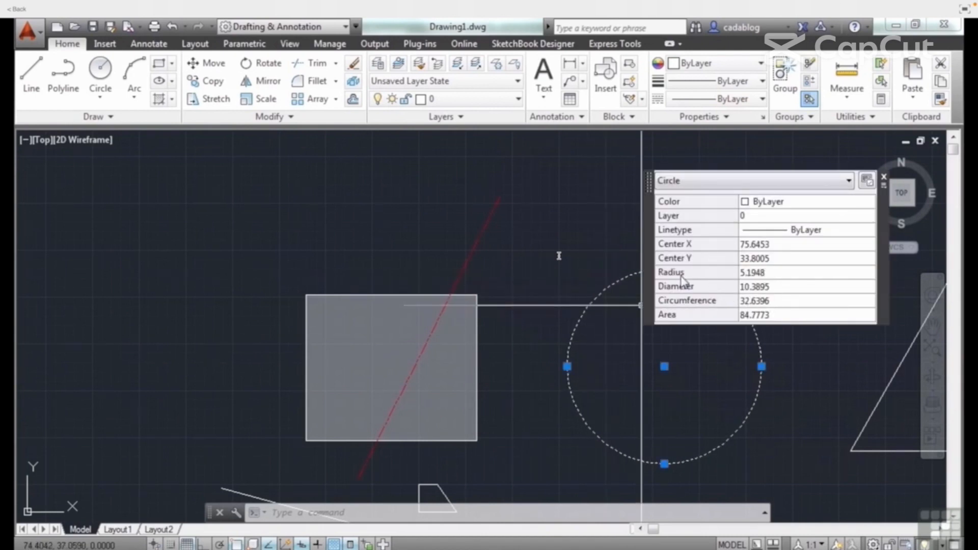
pyautogui.click(504, 255)
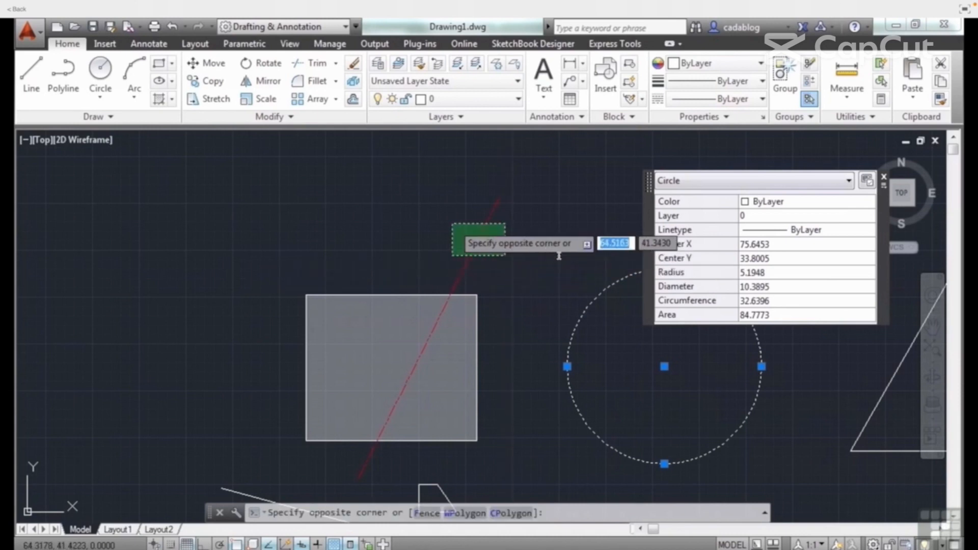
pyautogui.click(559, 255)
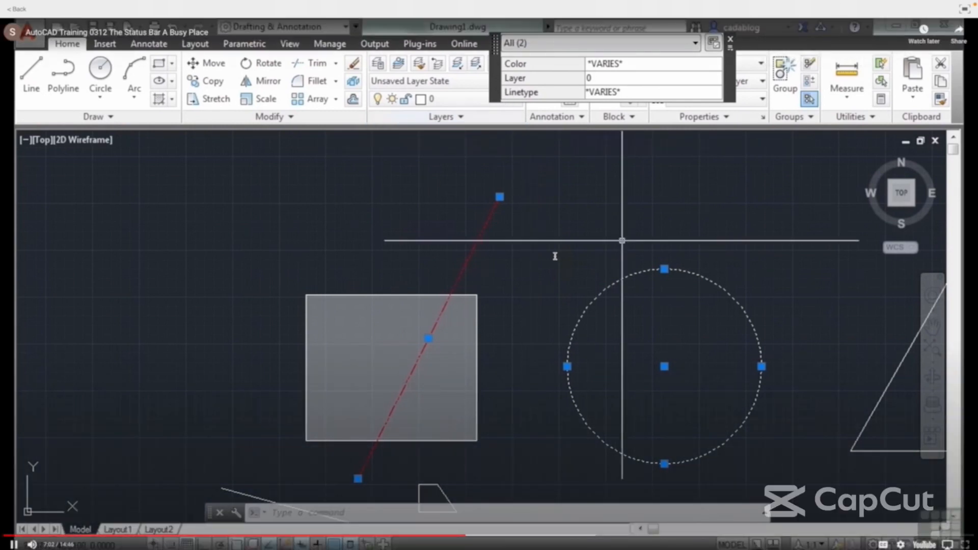
pyautogui.press('Escape')
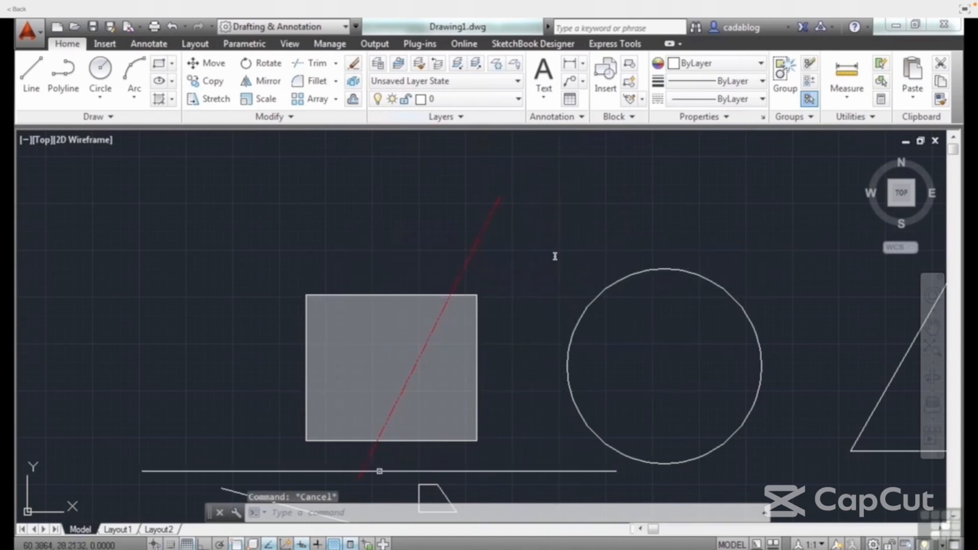
# Step: Turn off the Quick Properties display for selected objects
pyautogui.scroll(-2, 352, 286)
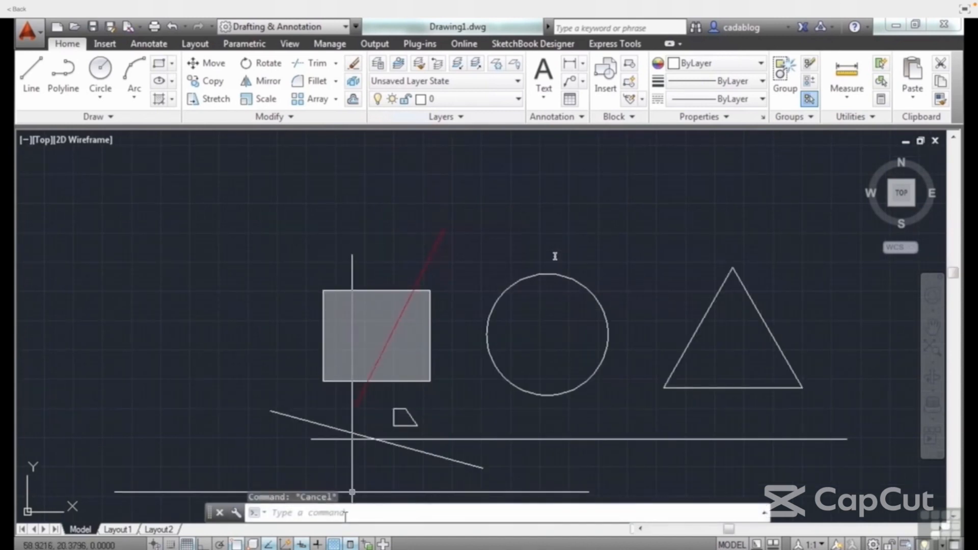
pyautogui.click(351, 544)
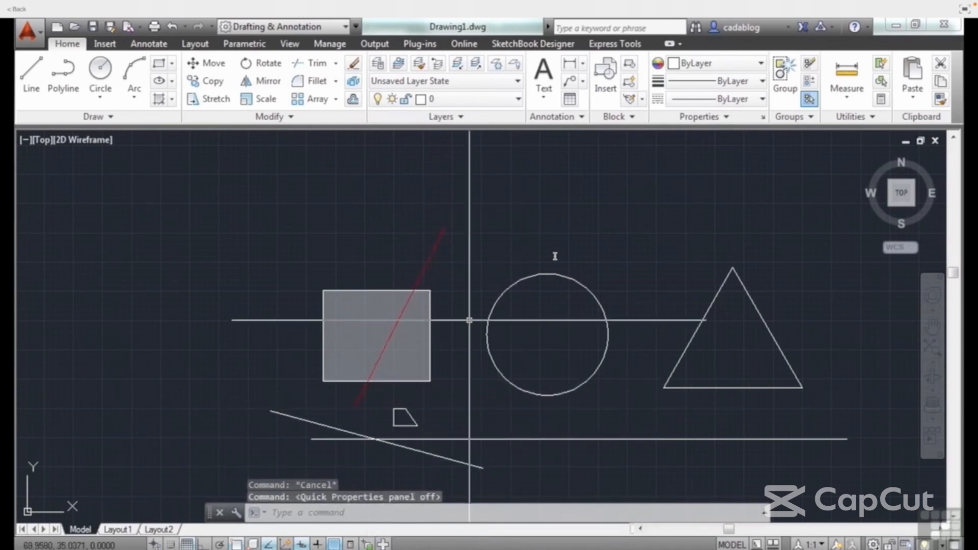
# Step: Bring up the full Properties palette and close it again
pyautogui.hotkey('ctrl', '1')
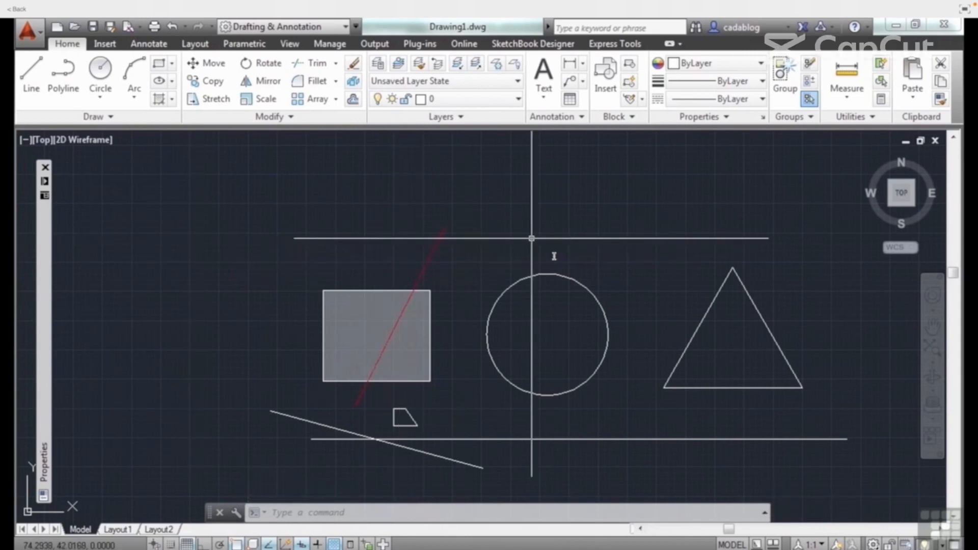
pyautogui.click(45, 168)
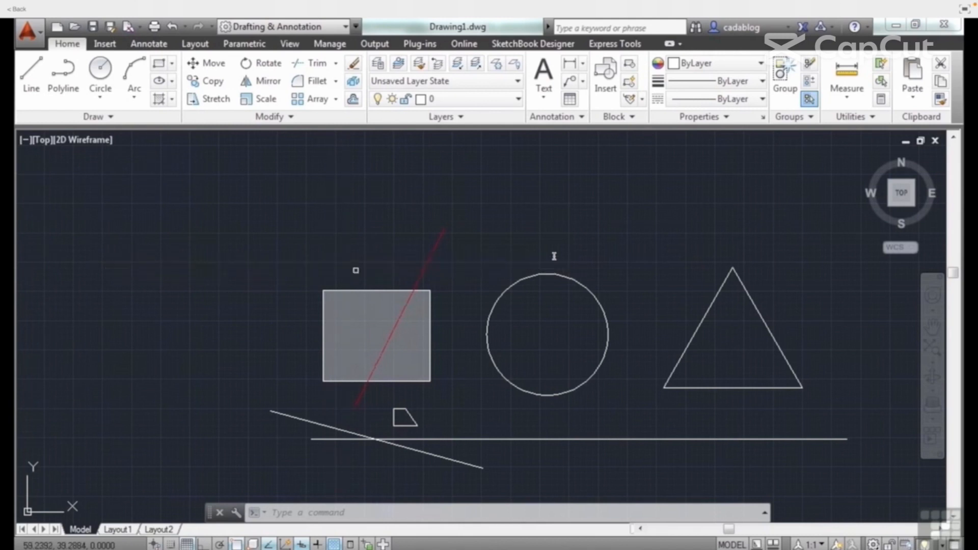
# Step: Turn on Selection Cycling for overlapping objects
pyautogui.moveTo(362, 264); pyautogui.dragTo(339, 250, button='middle')
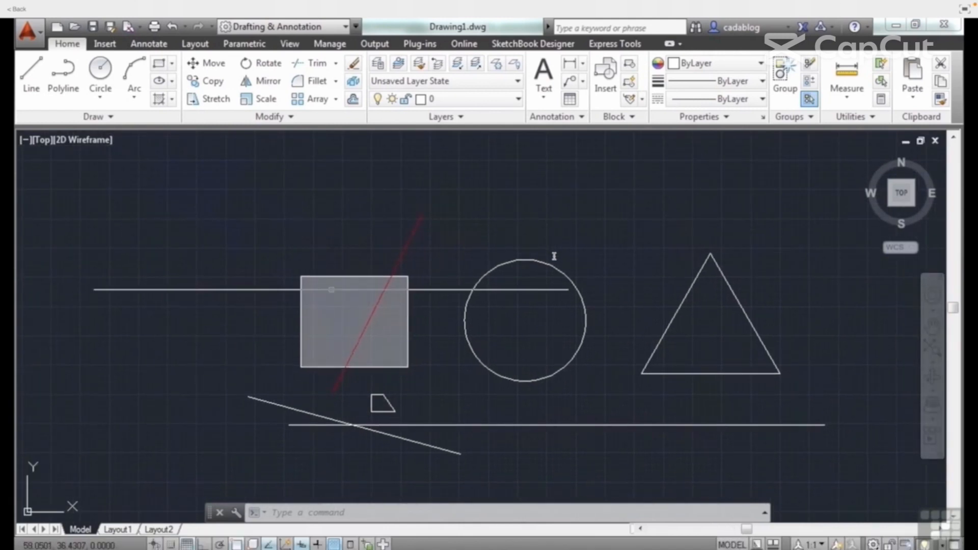
pyautogui.click(367, 545)
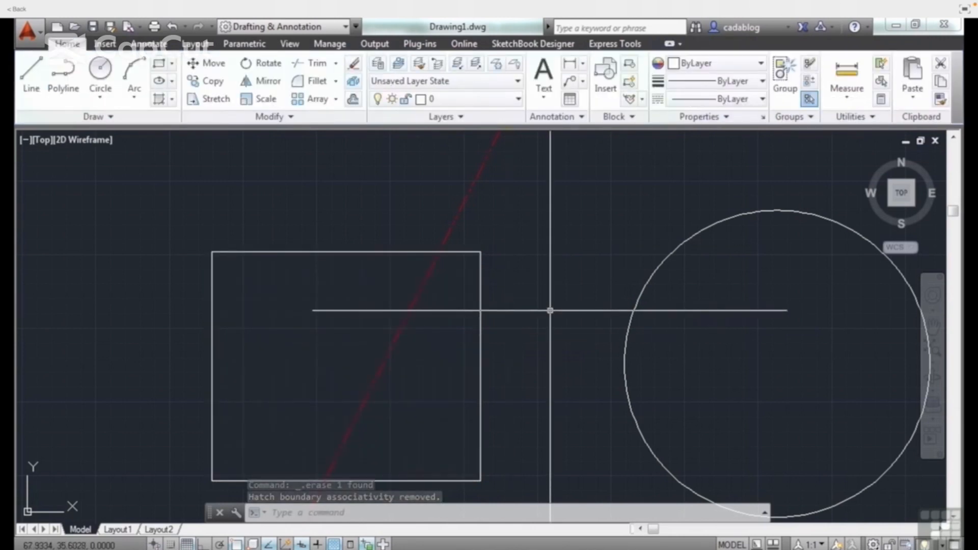
pyautogui.moveTo(654, 162)
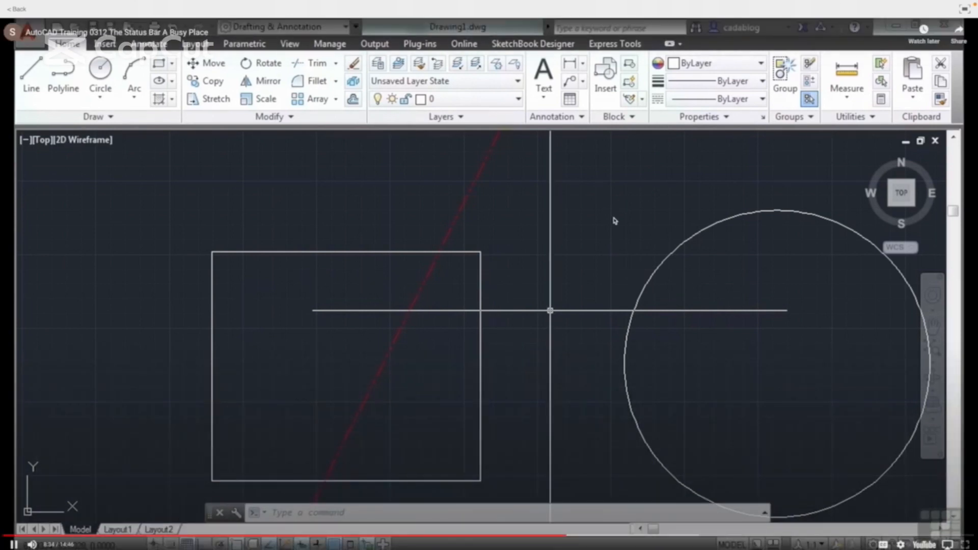
pyautogui.click(615, 220)
pyautogui.moveTo(702, 6)
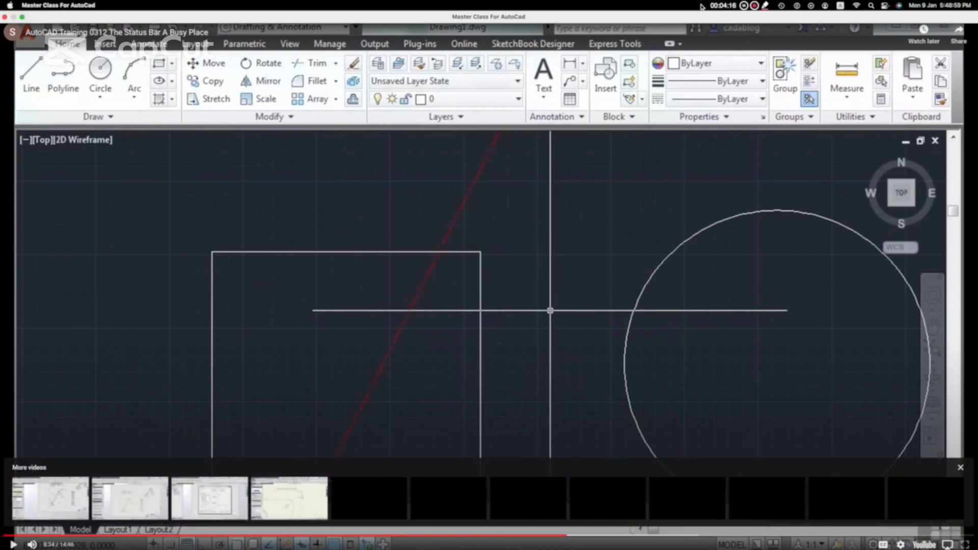
pyautogui.click(647, 227)
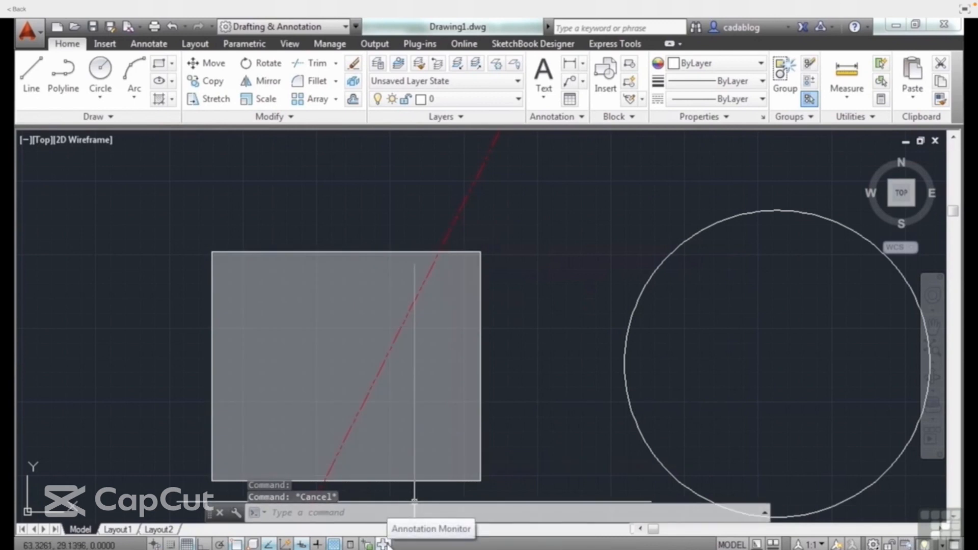
# Step: Toggle the Annotation Monitor on and back off
pyautogui.click(386, 544)
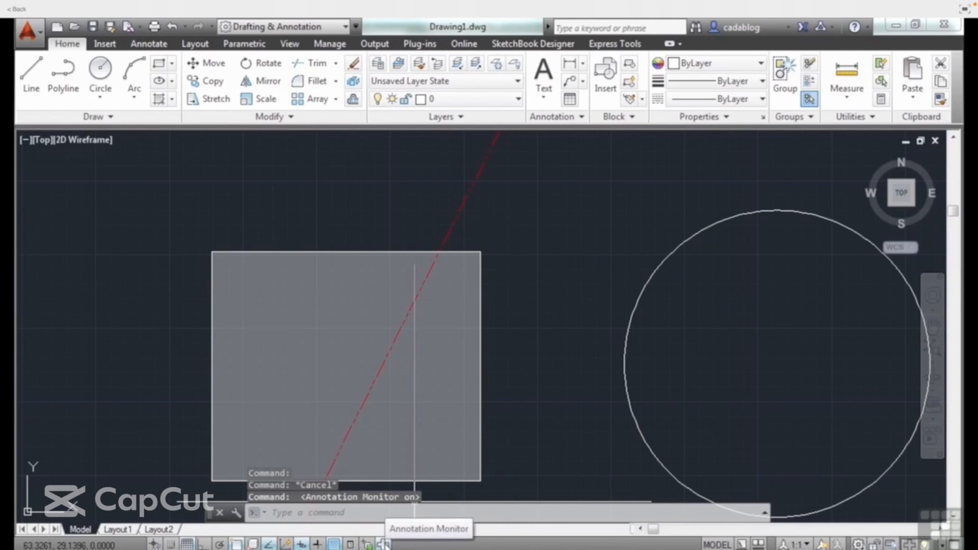
pyautogui.click(386, 544)
pyautogui.click(386, 545)
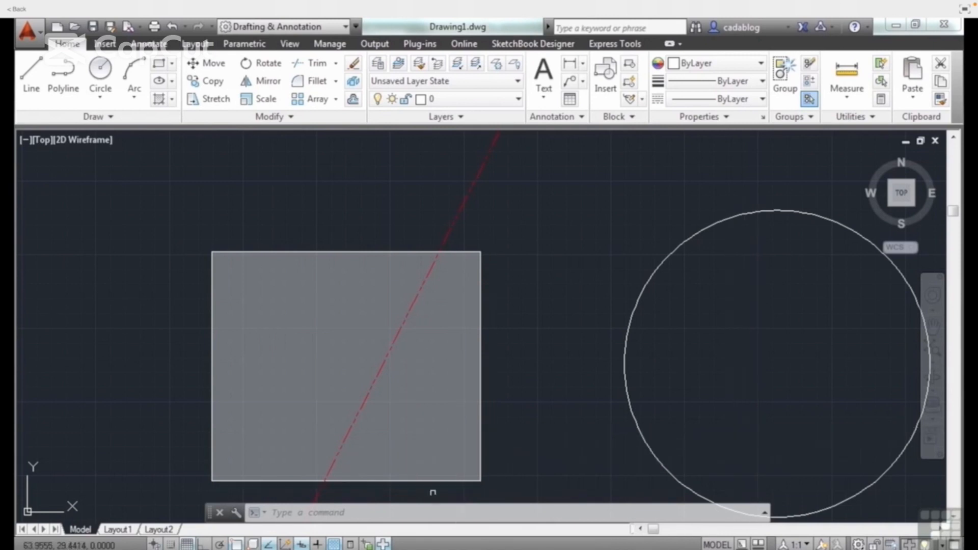
pyautogui.click(386, 539)
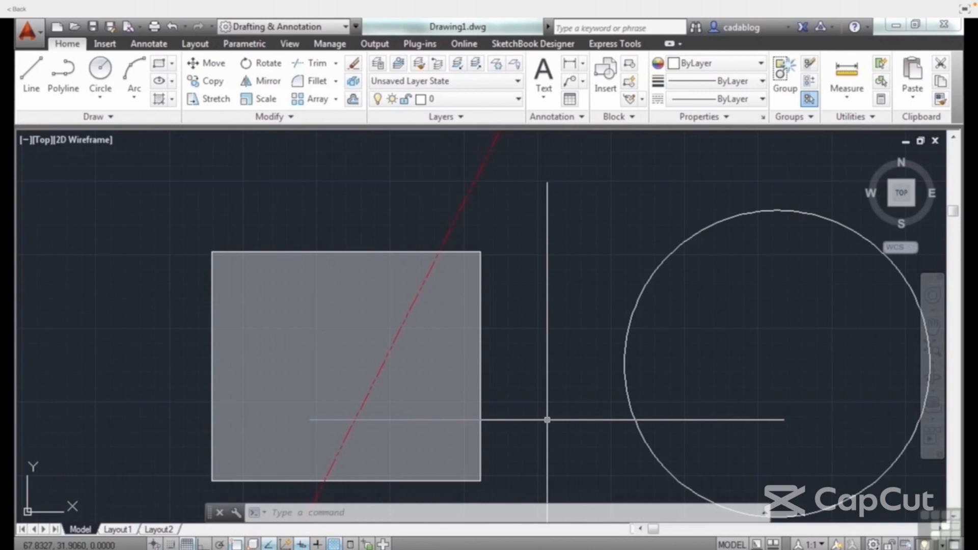
pyautogui.moveTo(637, 233)
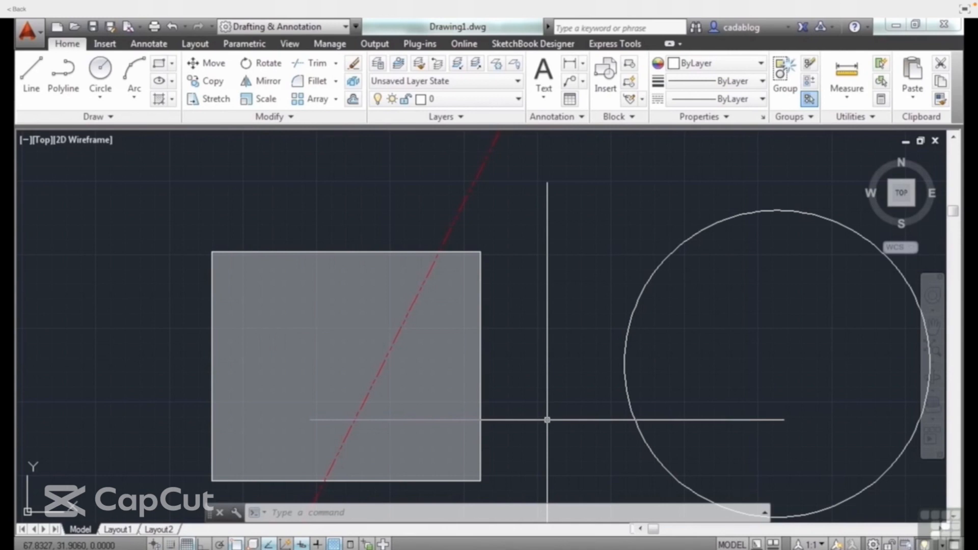
pyautogui.moveTo(633, 233)
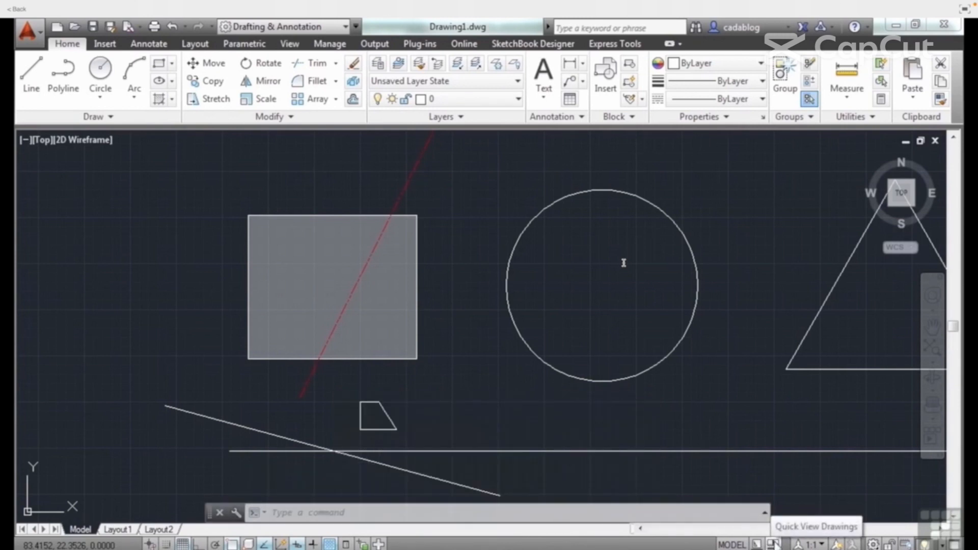
pyautogui.moveTo(624, 265)
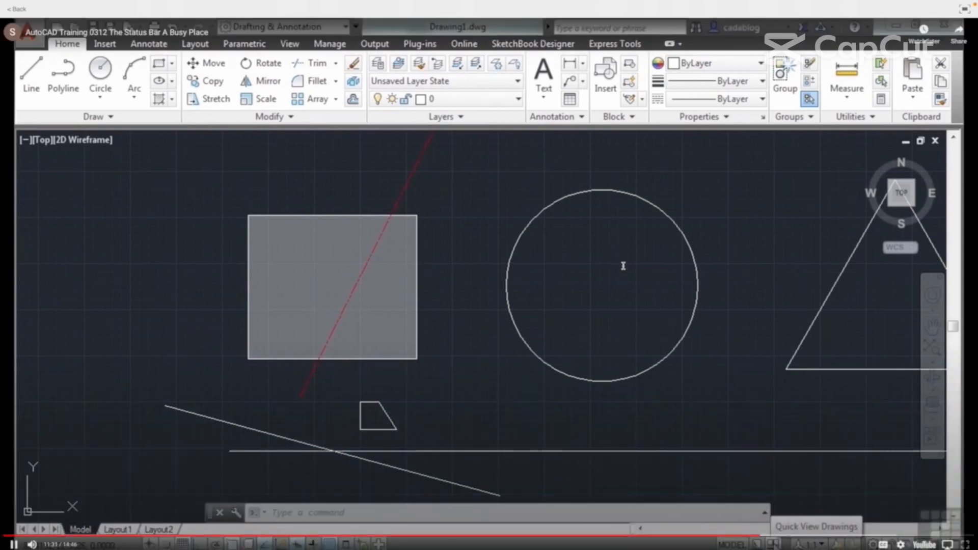
pyautogui.click(624, 266)
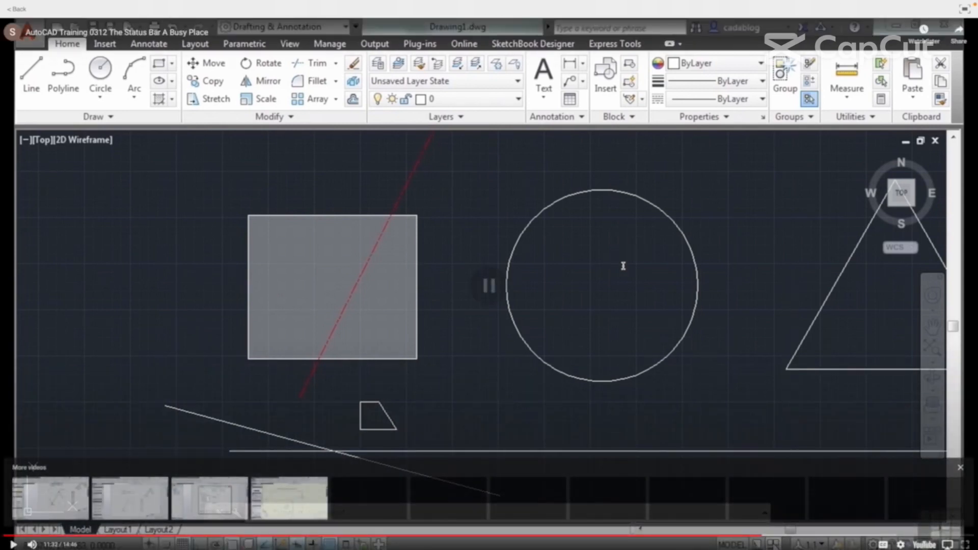
pyautogui.click(615, 244)
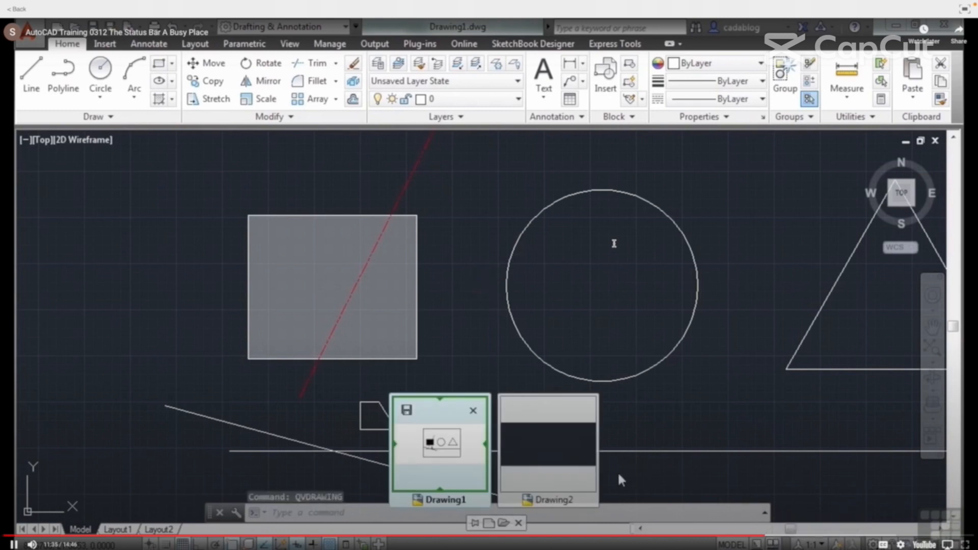
pyautogui.click(614, 244)
pyautogui.click(614, 244)
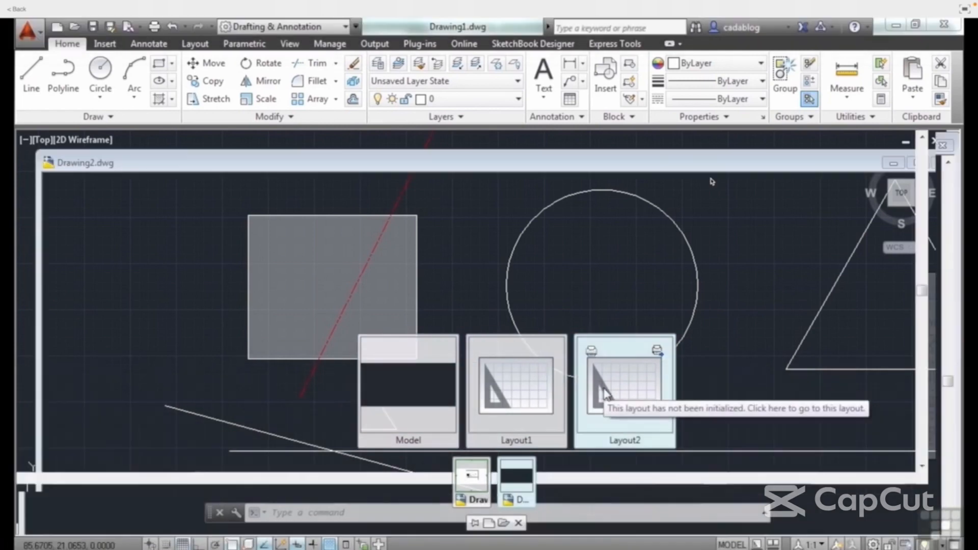
pyautogui.press('space')
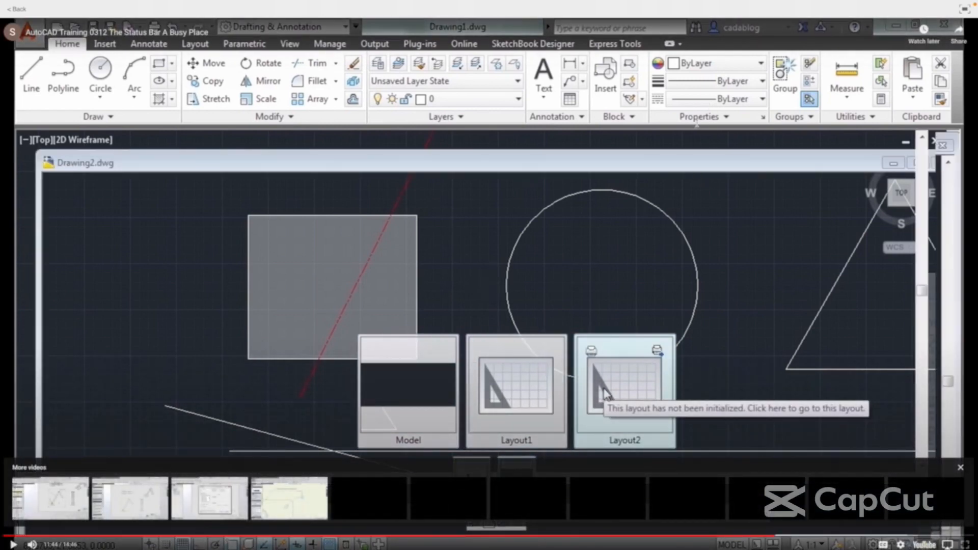
pyautogui.moveTo(729, 5)
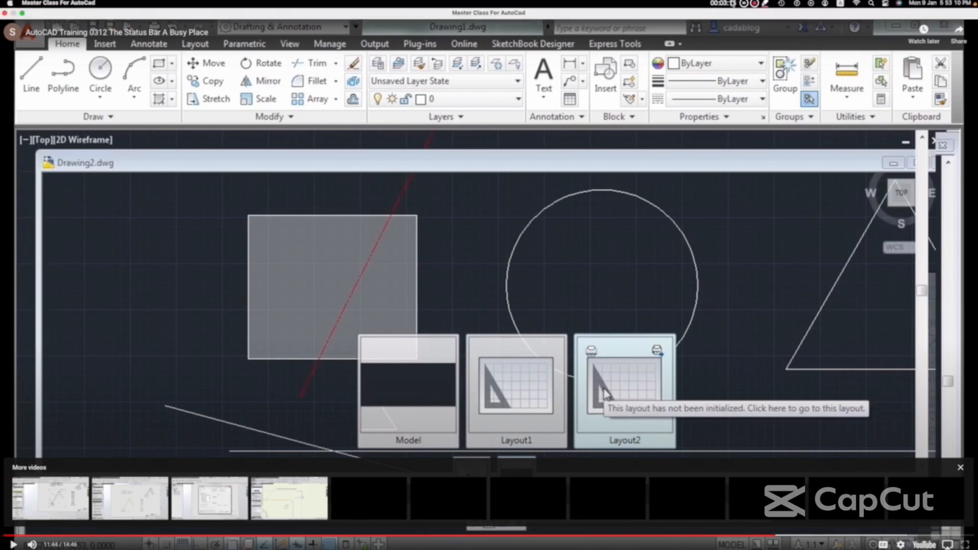
pyautogui.press('space')
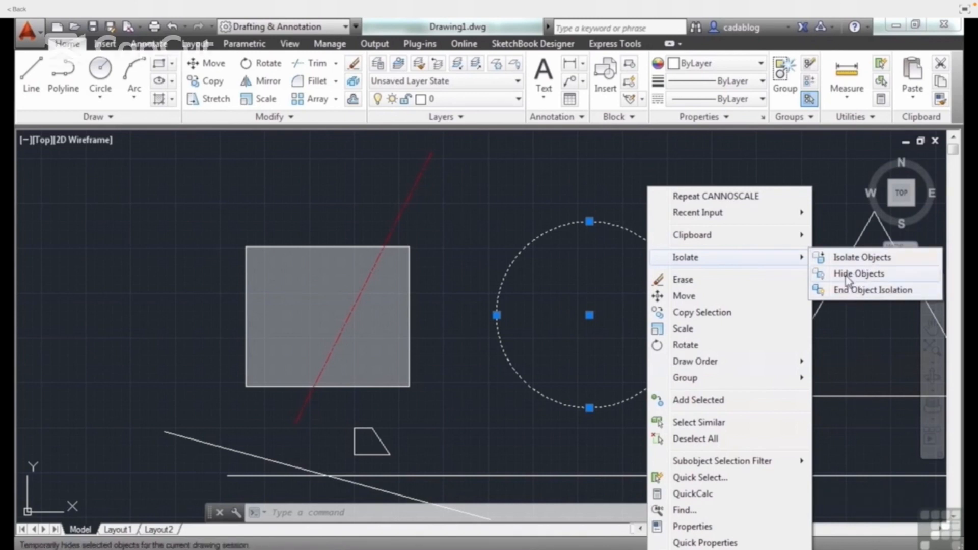
# Step: Hide the selected circle temporarily and bring it back by ending object isolation
pyautogui.click(846, 276)
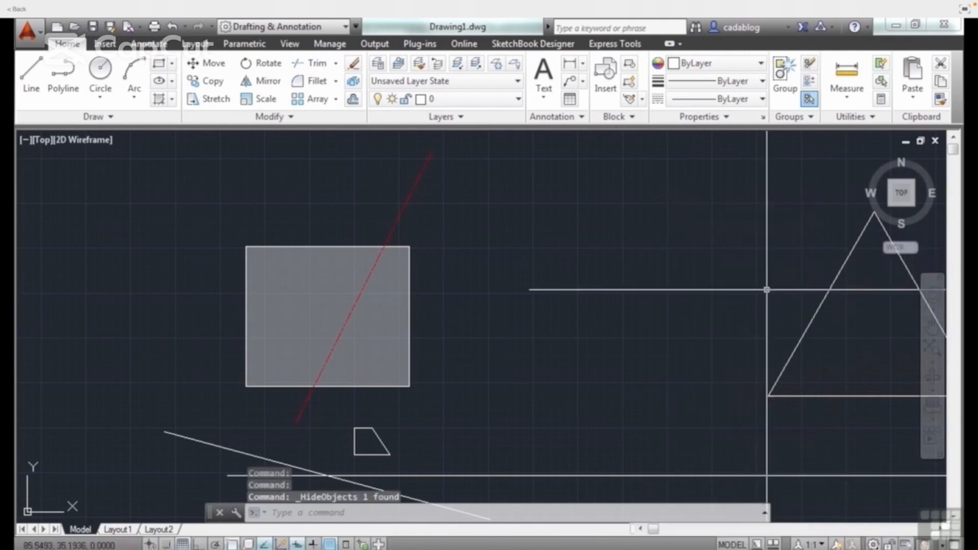
pyautogui.scroll(-2, 459, 292)
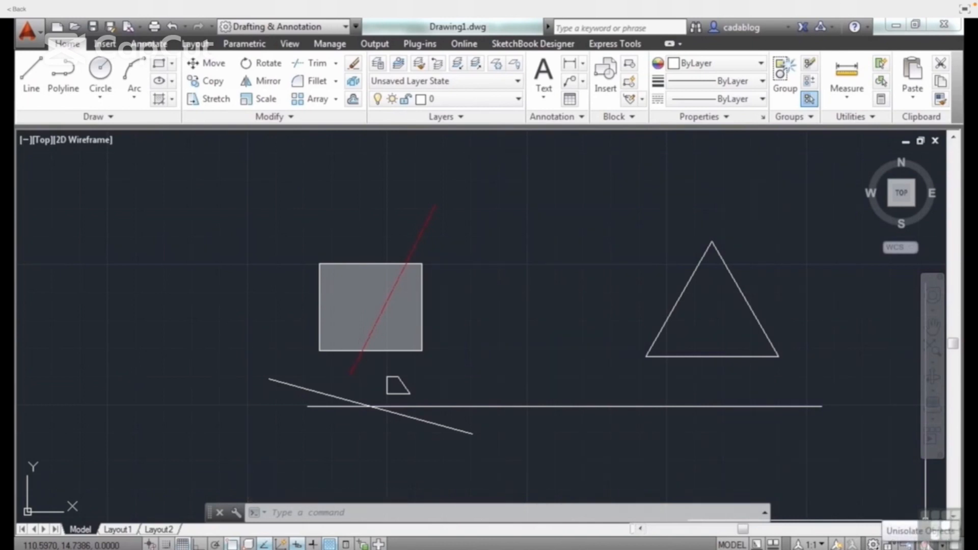
pyautogui.click(926, 544)
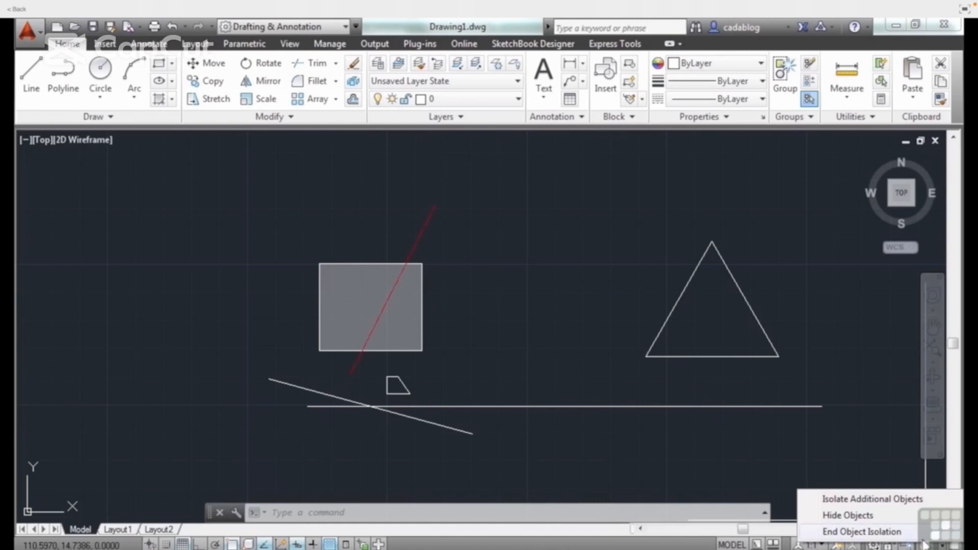
pyautogui.click(895, 533)
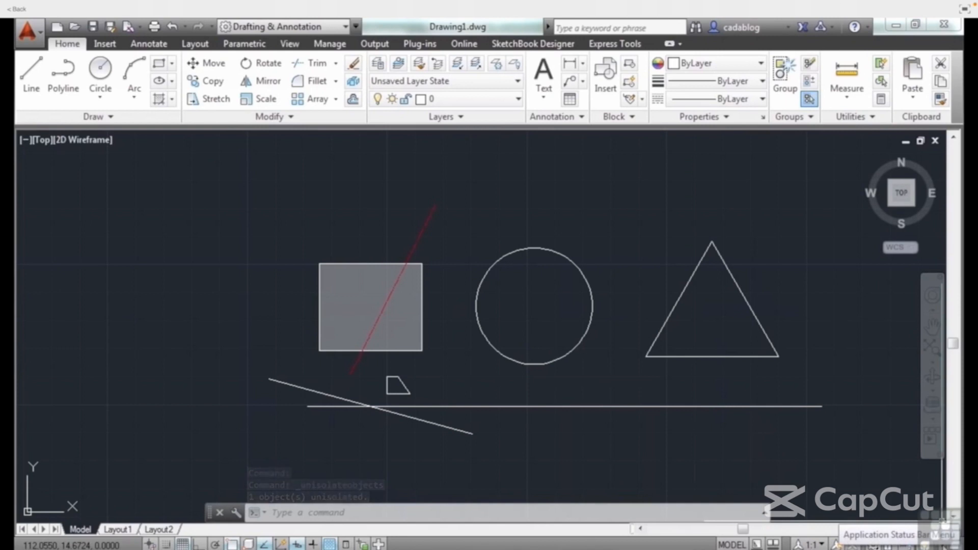
# Step: Review the status bar's display options and Tray Settings, closing the settings without changes
pyautogui.click(943, 544)
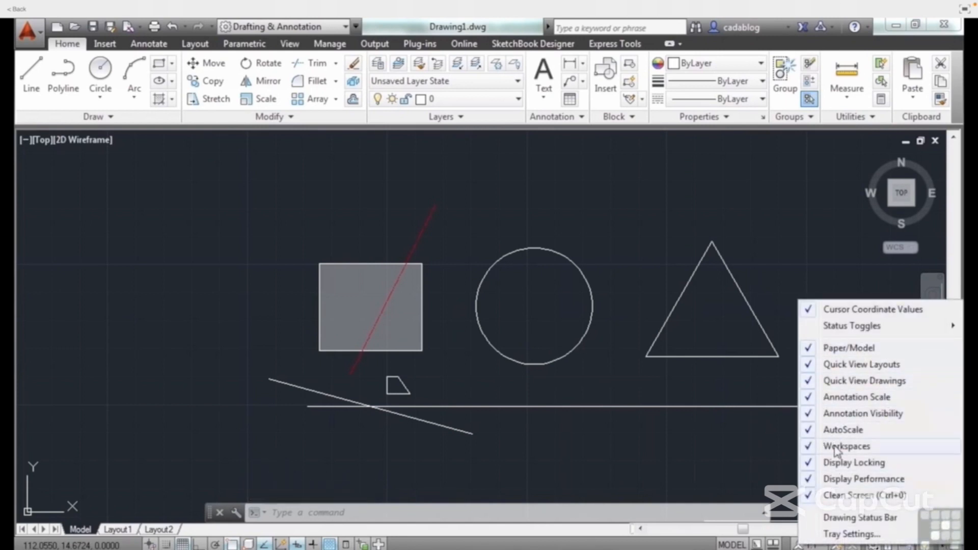
pyautogui.click(866, 534)
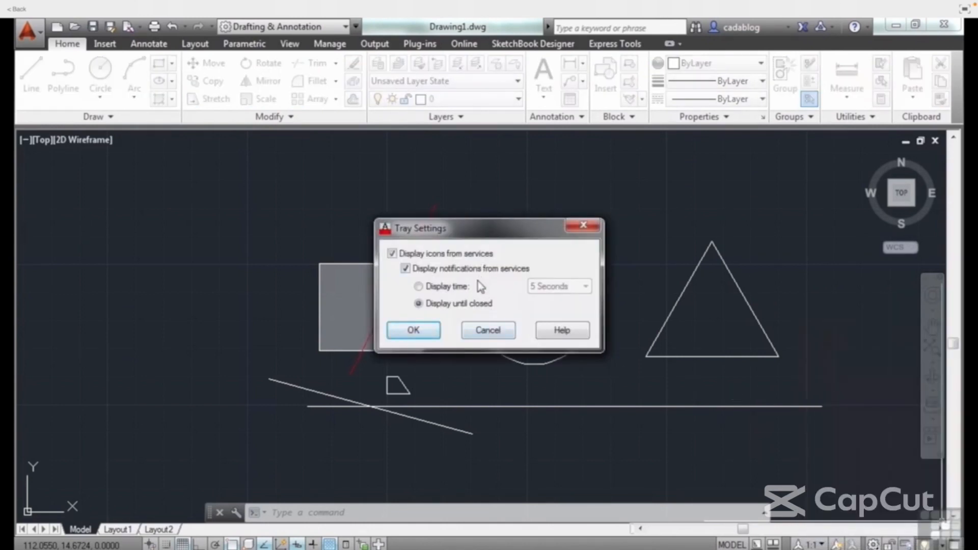
pyautogui.click(488, 331)
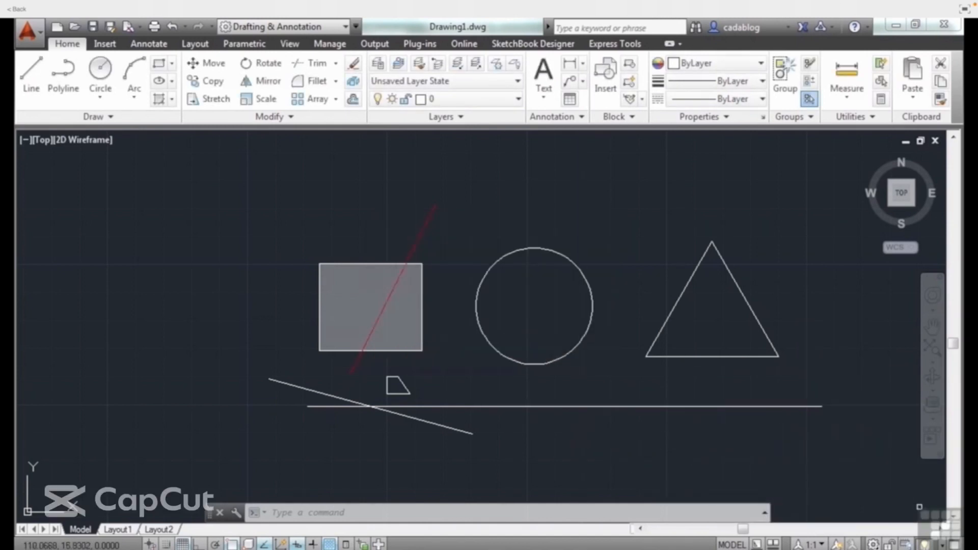
# Step: Switch Clean Screen on to maximise the drawing area and switch it back off
pyautogui.click(954, 544)
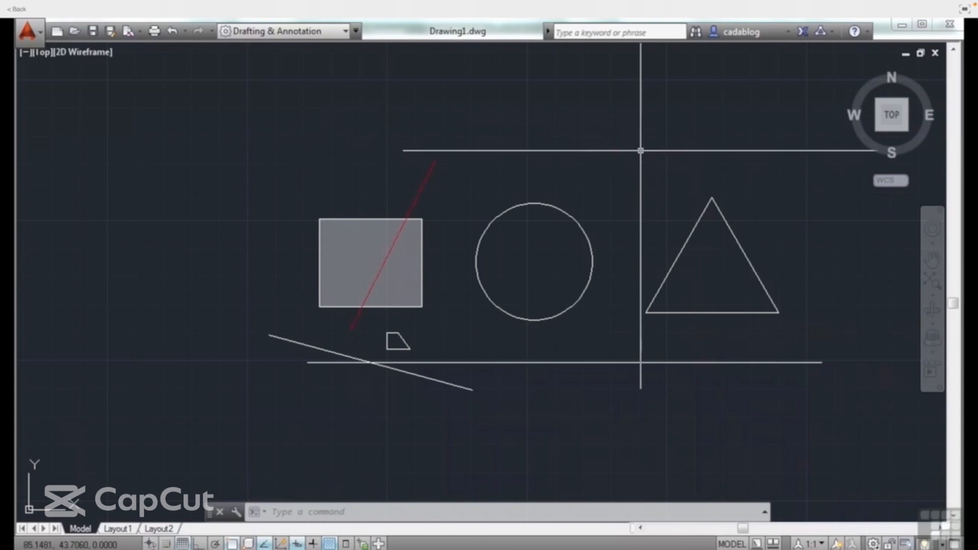
pyautogui.scroll(-2, 380, 255)
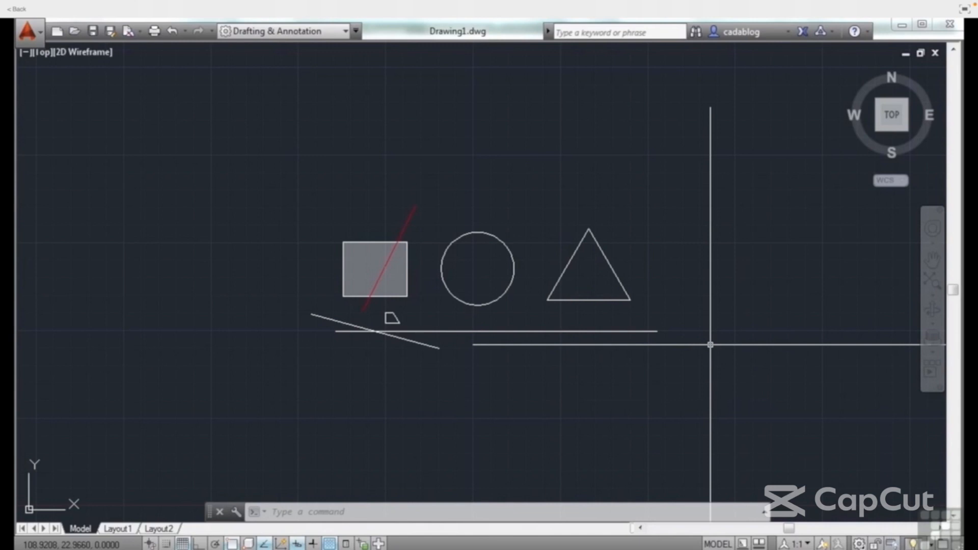
pyautogui.hotkey('ctrl', '0')
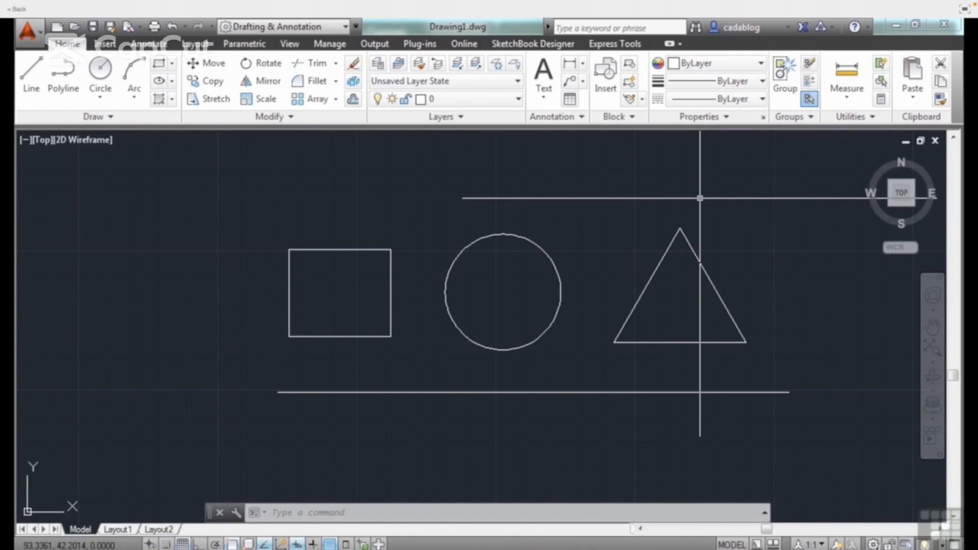
# Step: Go from model space to Layout1, select its viewport border and clear the selection
pyautogui.moveTo(657, 286)
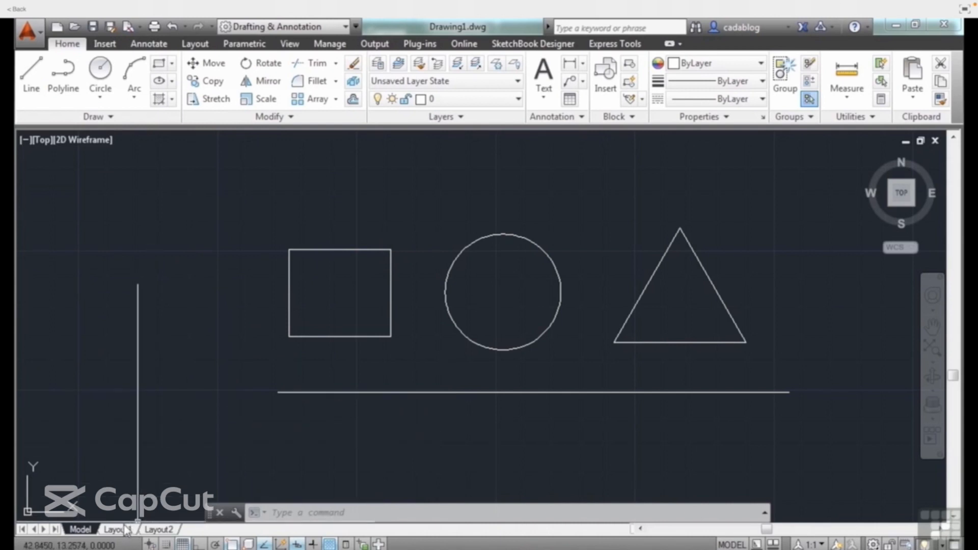
pyautogui.moveTo(108, 531)
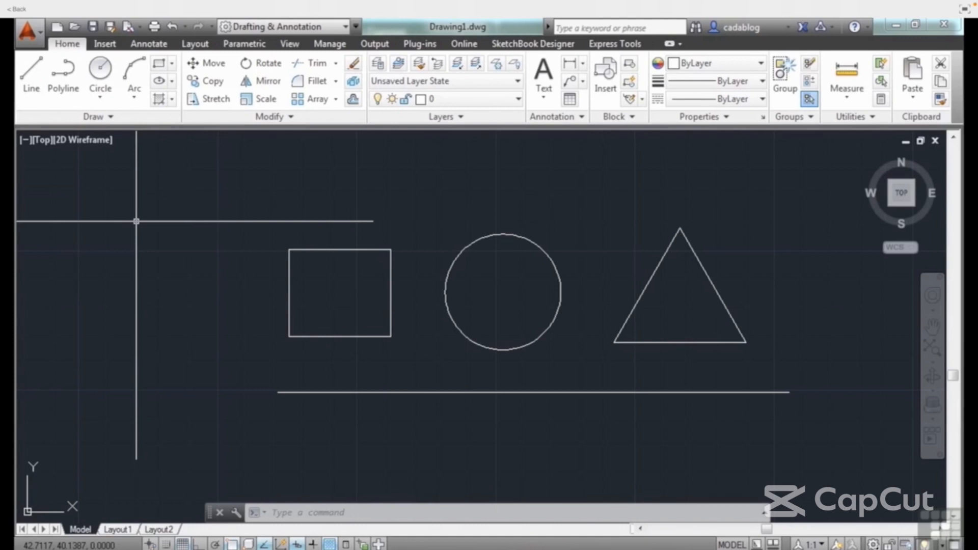
pyautogui.click(117, 530)
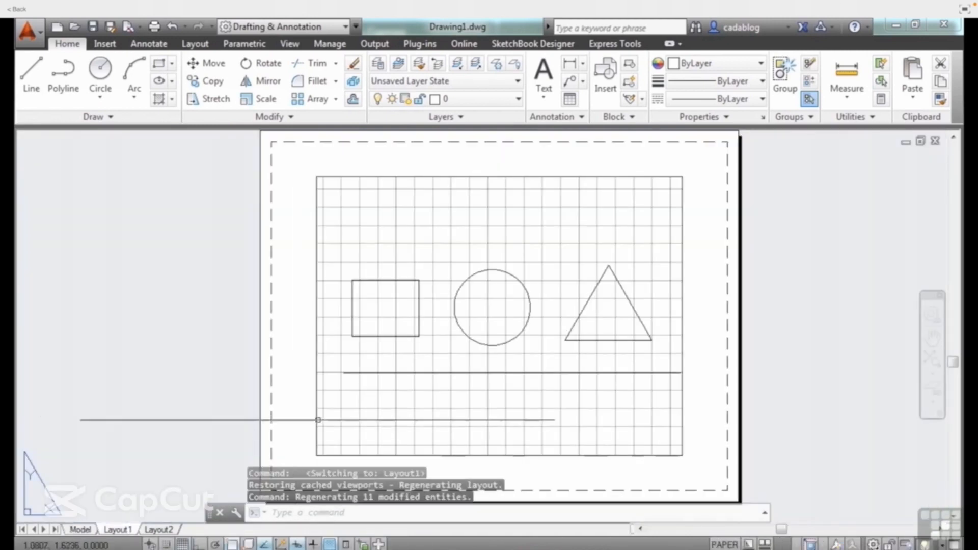
pyautogui.click(317, 419)
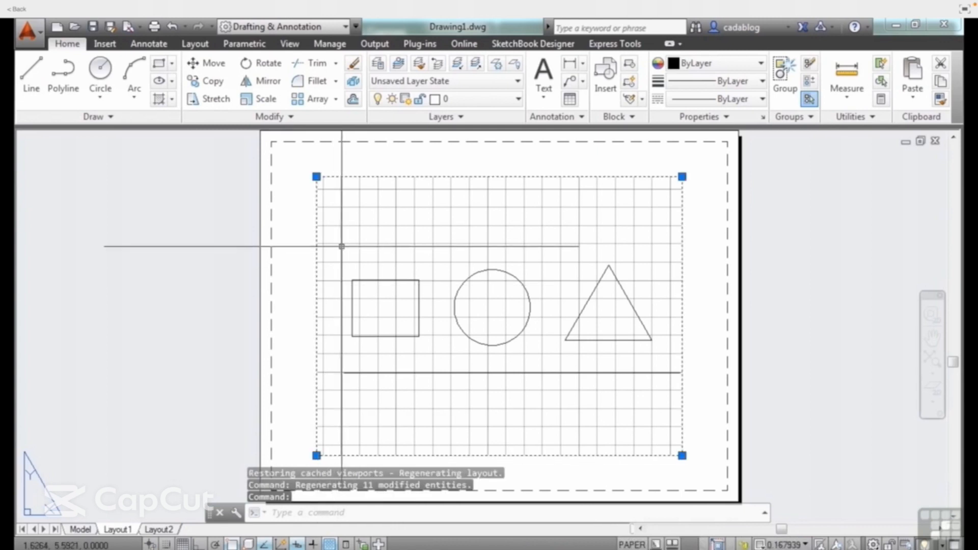
pyautogui.press('Escape')
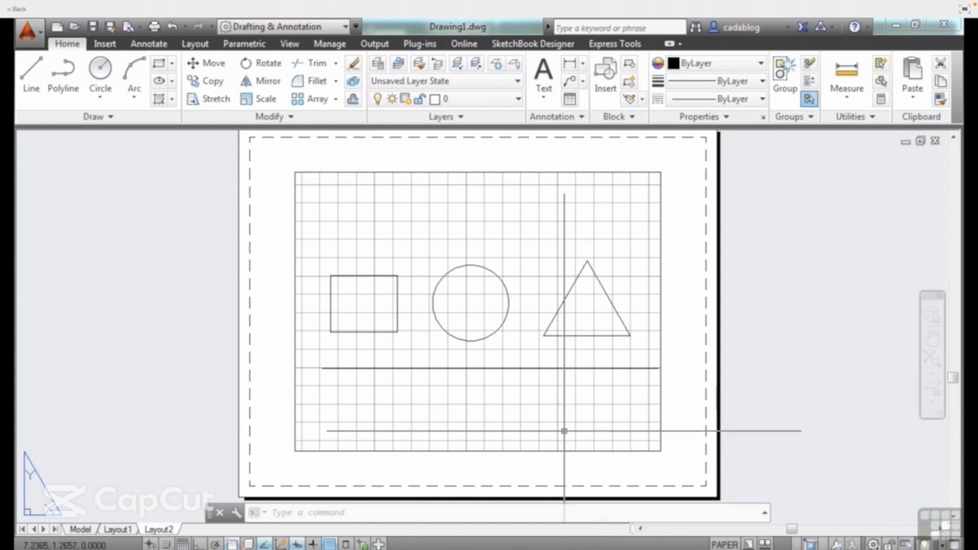
# Step: Add a linear dimension across the rectangle's top edge in Layout2, placed above the rectangle
pyautogui.click(160, 44)
pyautogui.click(284, 72)
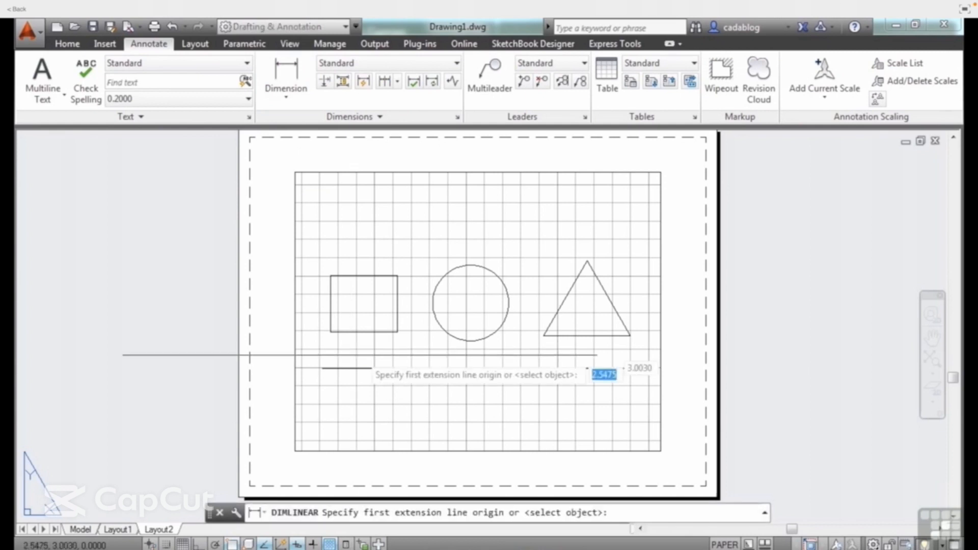
pyautogui.click(331, 275)
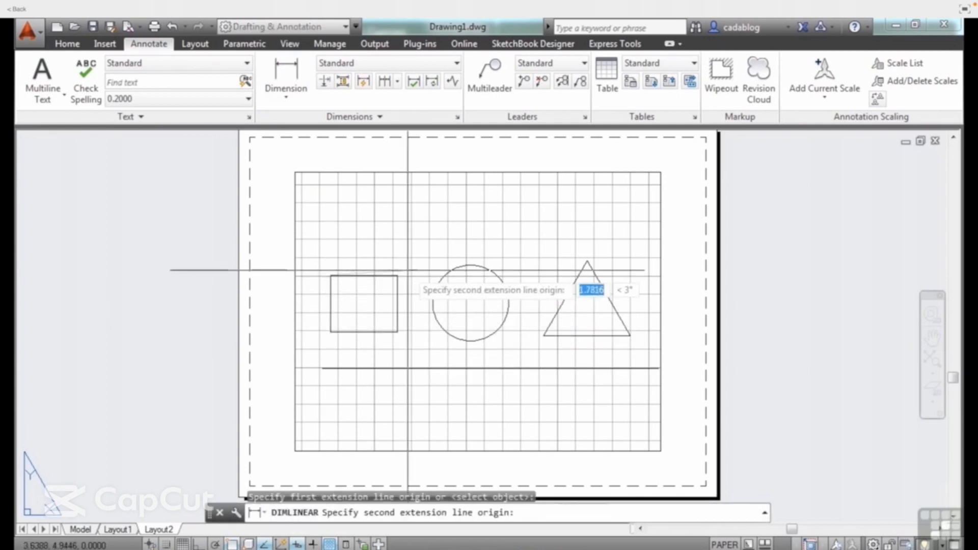
pyautogui.click(396, 275)
pyautogui.click(386, 248)
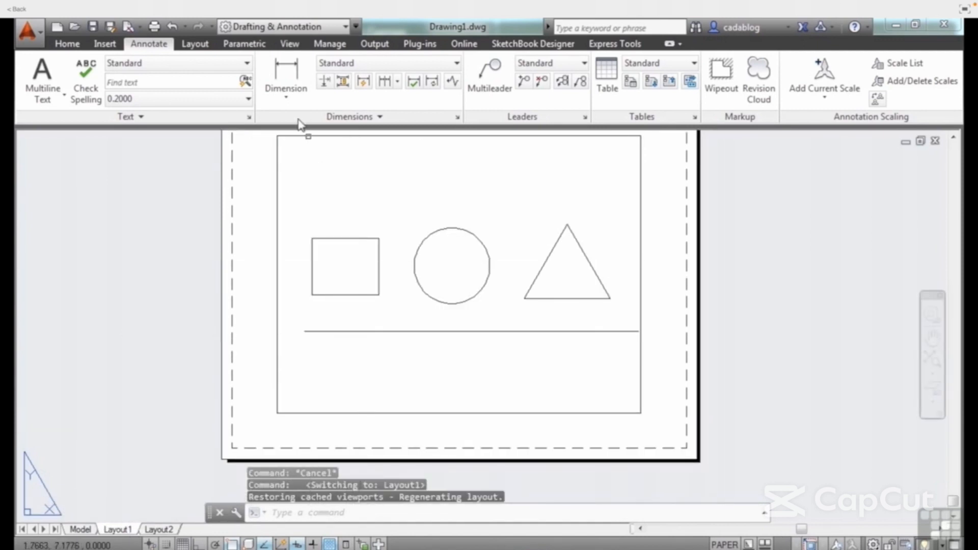
# Step: Add a vertical linear dimension to the rectangle's right edge in Layout1, placed between the rectangle and the circle
pyautogui.click(286, 72)
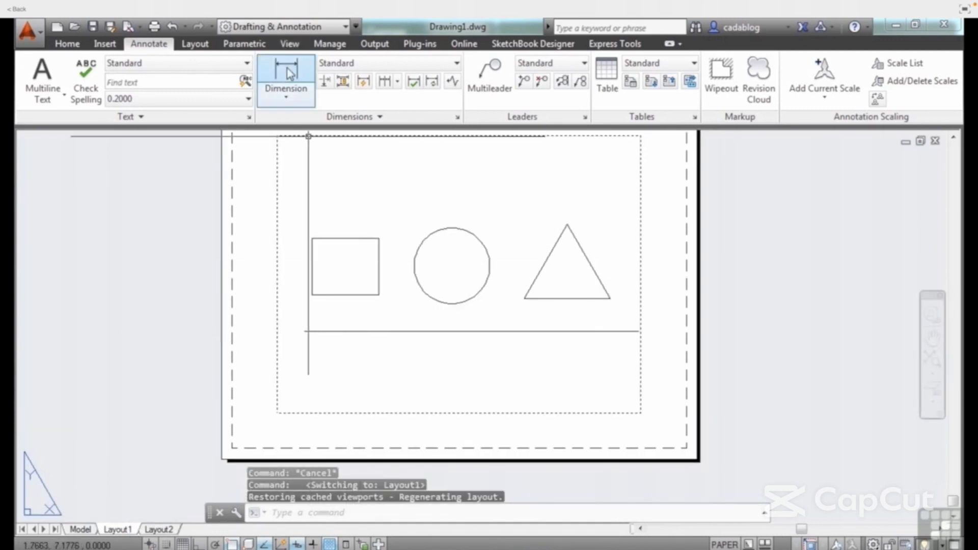
pyautogui.click(379, 238)
pyautogui.click(379, 295)
pyautogui.click(396, 273)
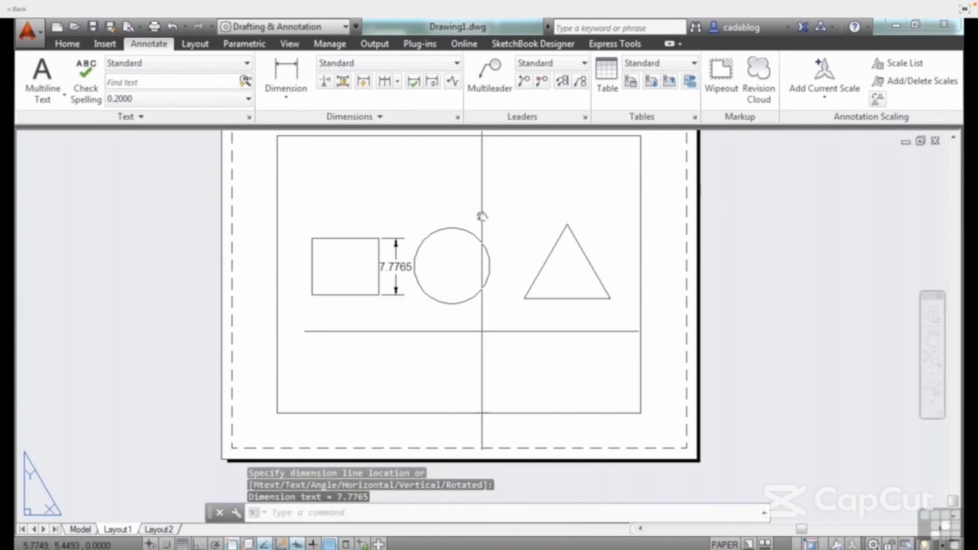
pyautogui.moveTo(482, 214); pyautogui.dragTo(485, 228, button='middle')
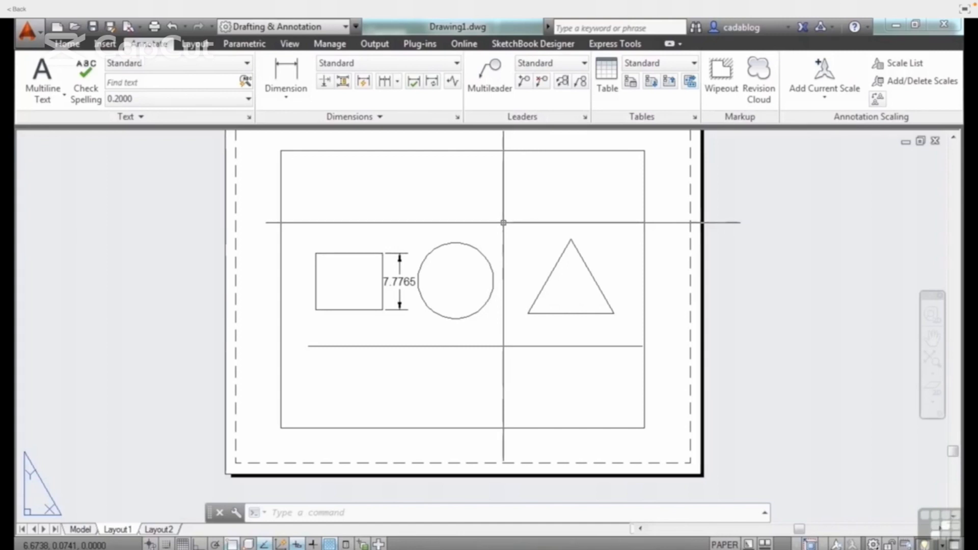
pyautogui.moveTo(672, 256)
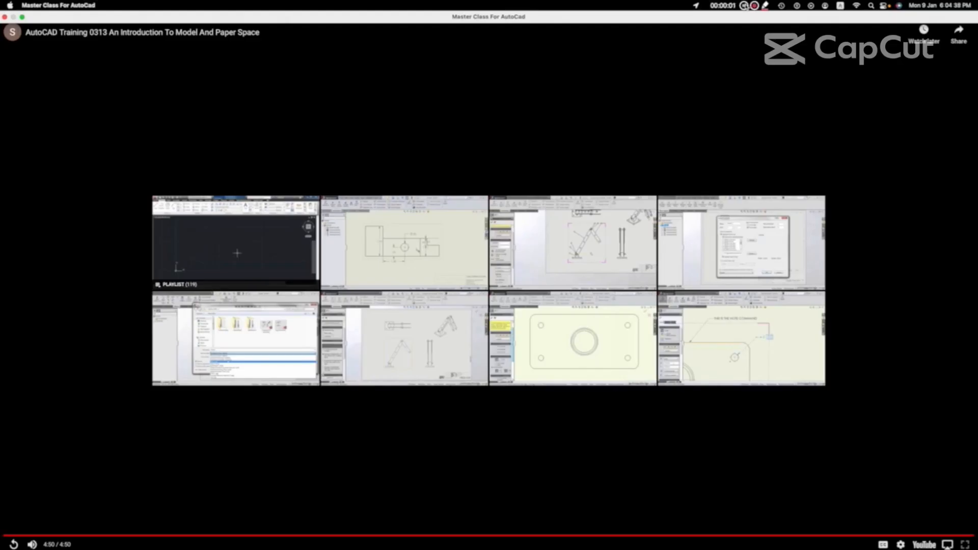
pyautogui.click(191, 252)
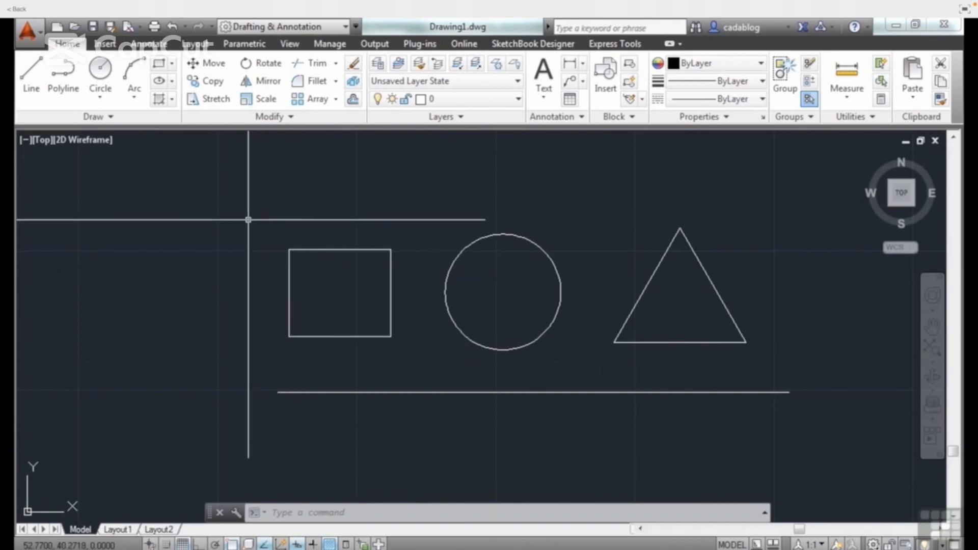
# Step: Cycle forward and backward between the open drawings Drawing1 and Drawing2
pyautogui.hotkey('ctrl', 'Tab')
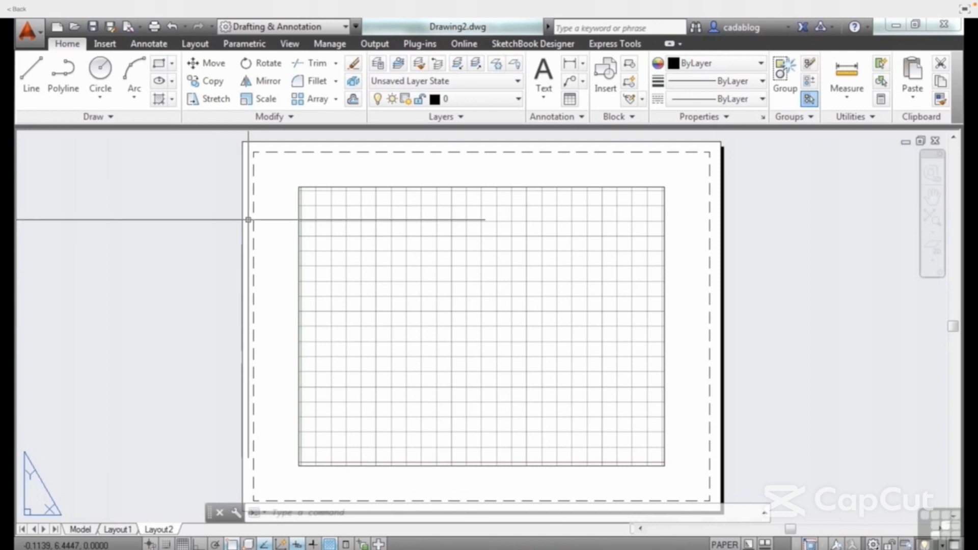
pyautogui.hotkey('ctrl', 'Tab')
pyautogui.hotkey('ctrl', 'Tab')
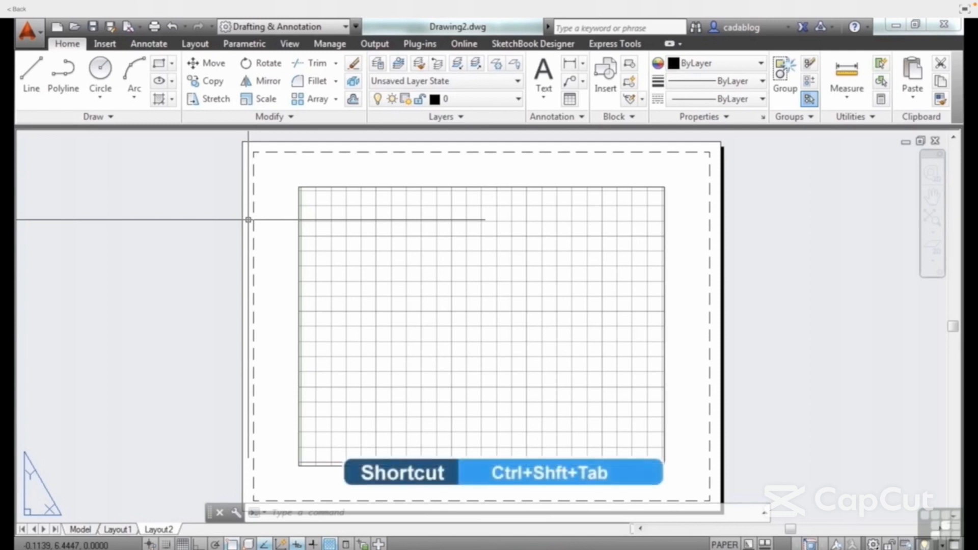
pyautogui.hotkey('ctrl', 'shift', 'Tab')
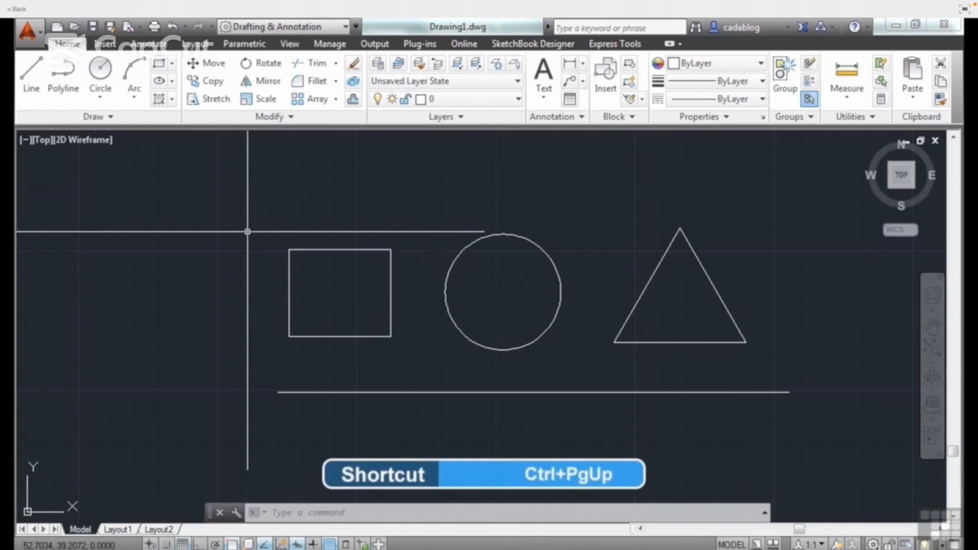
# Step: Step forward through Drawing1's spaces from Model to Layout1 and on to Layout2
pyautogui.click(247, 232)
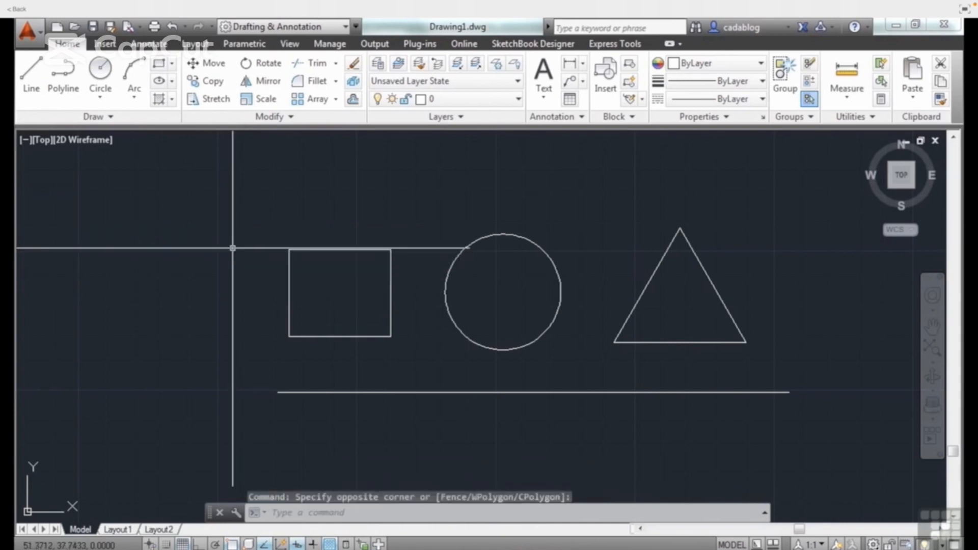
pyautogui.hotkey('ctrl', 'pagedown')
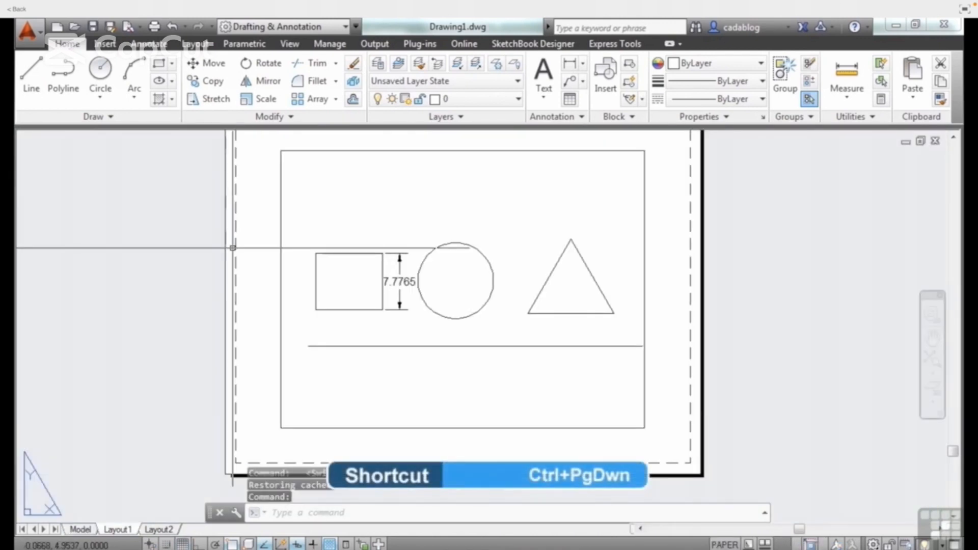
pyautogui.hotkey('ctrl', 'pagedown')
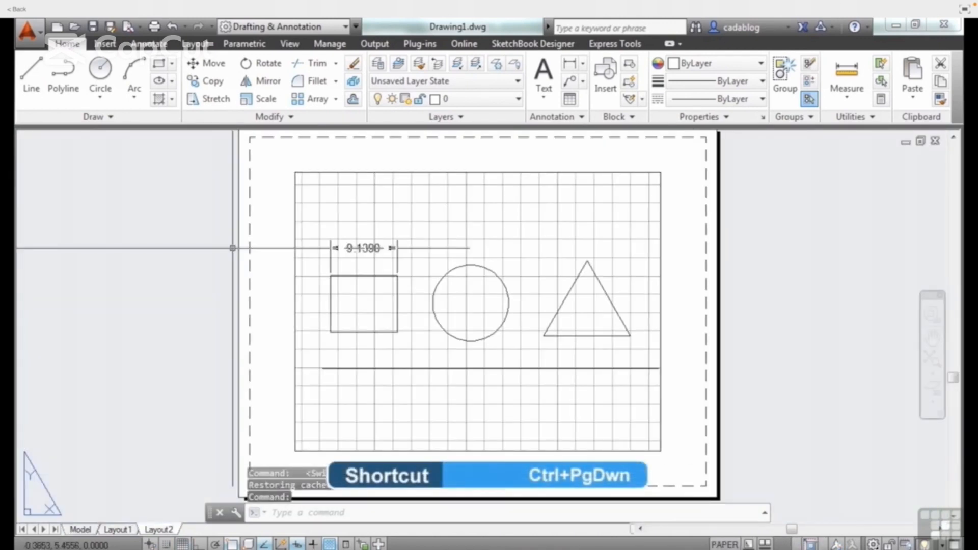
# Step: Step back through Drawing1's spaces from Layout2 to Model
pyautogui.hotkey('ctrl', 'pageup')
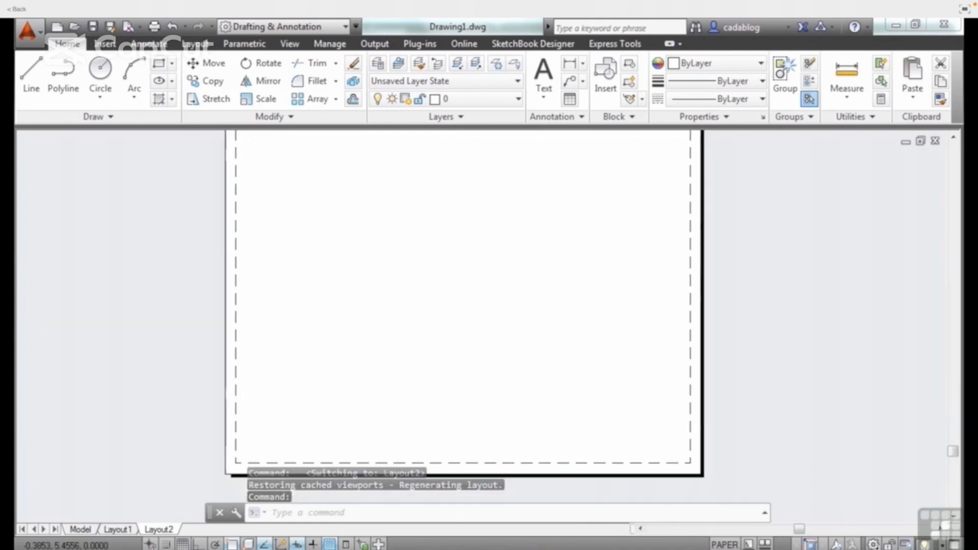
pyautogui.hotkey('ctrl', 'pageup')
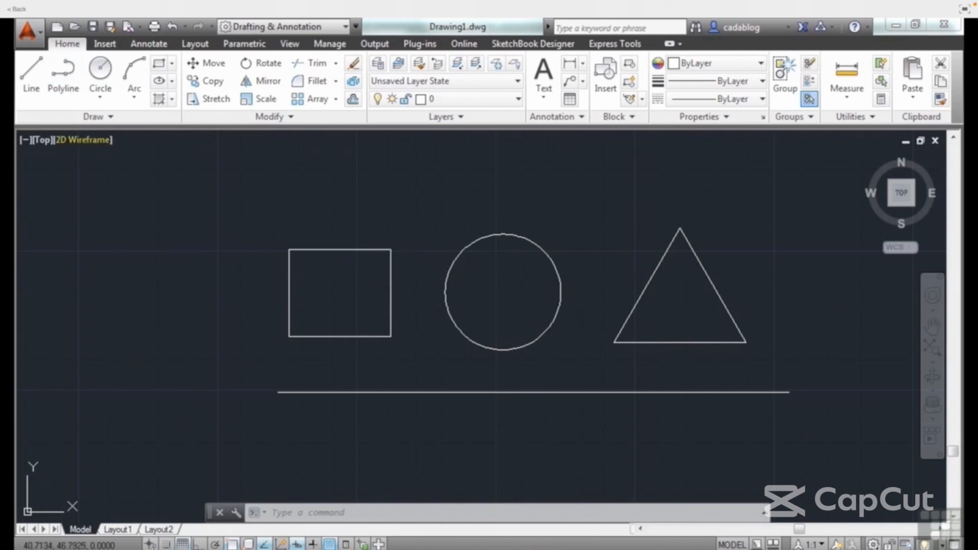
# Step: Open the recent drawings Array-Example.dwg and Wheel Assembly.dwg
pyautogui.click(27, 31)
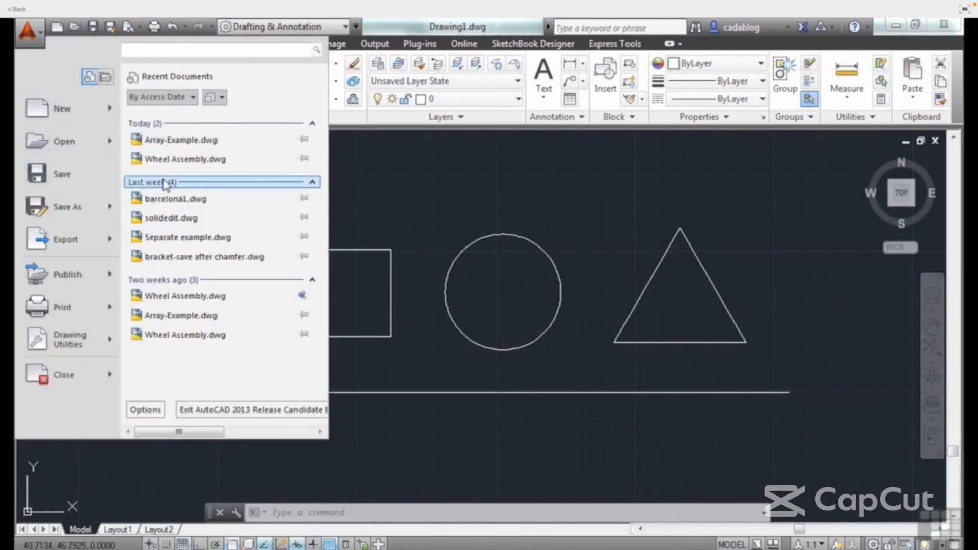
pyautogui.click(179, 140)
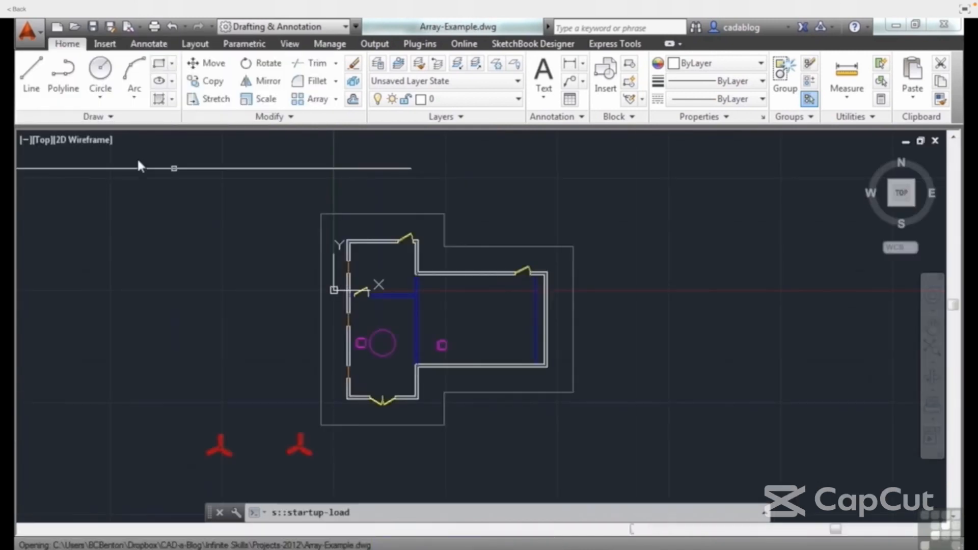
pyautogui.click(31, 35)
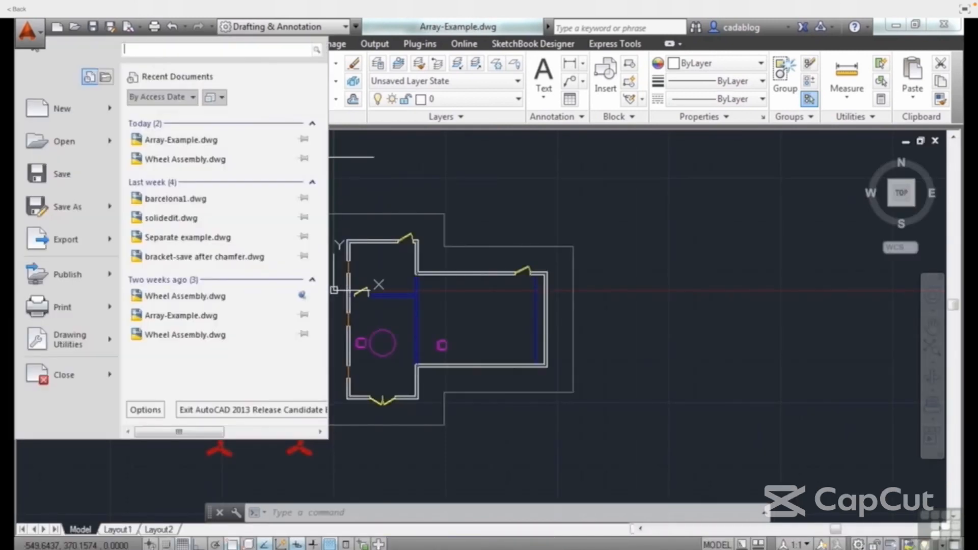
pyautogui.click(174, 162)
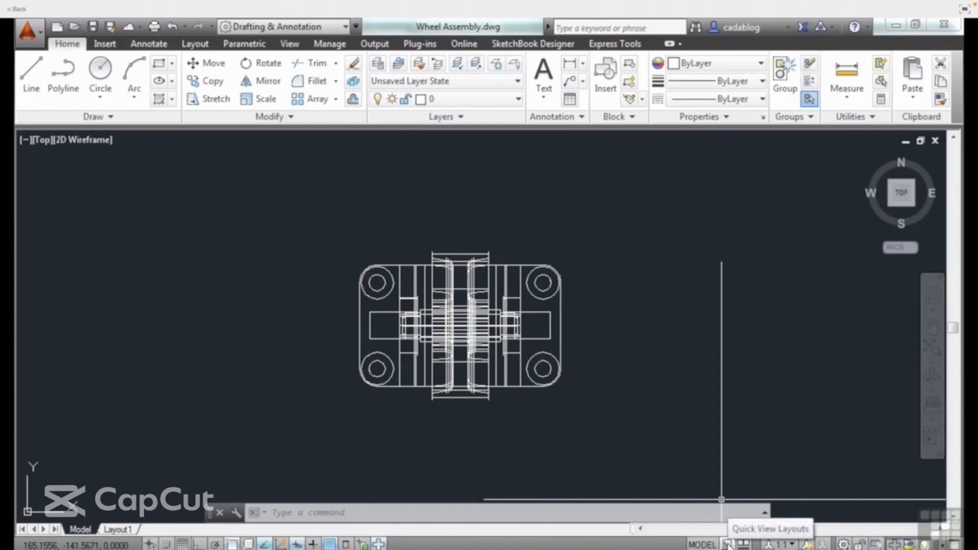
# Step: Use Quick View Layouts to alternate Wheel Assembly between Layout1 and Model, finishing in Layout1 with the previews closed
pyautogui.click(728, 545)
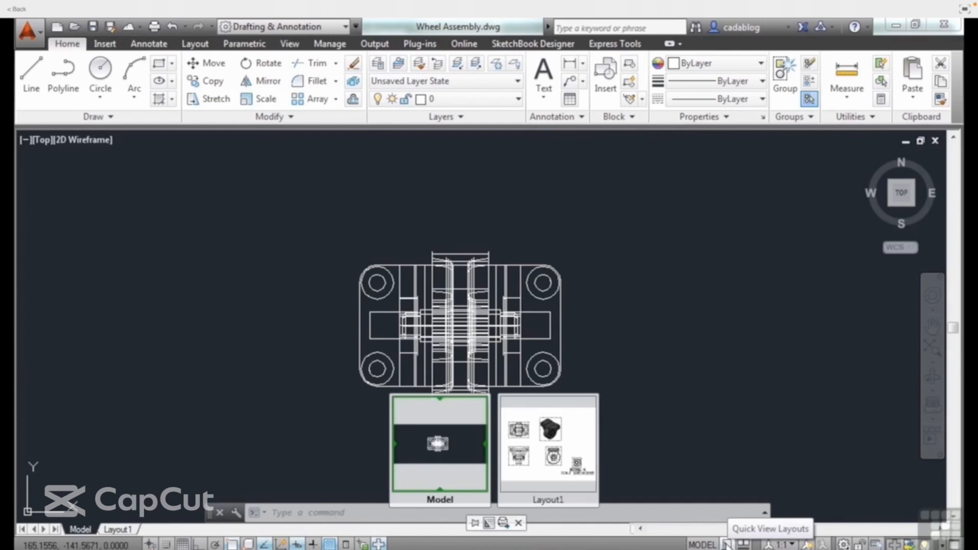
pyautogui.click(553, 457)
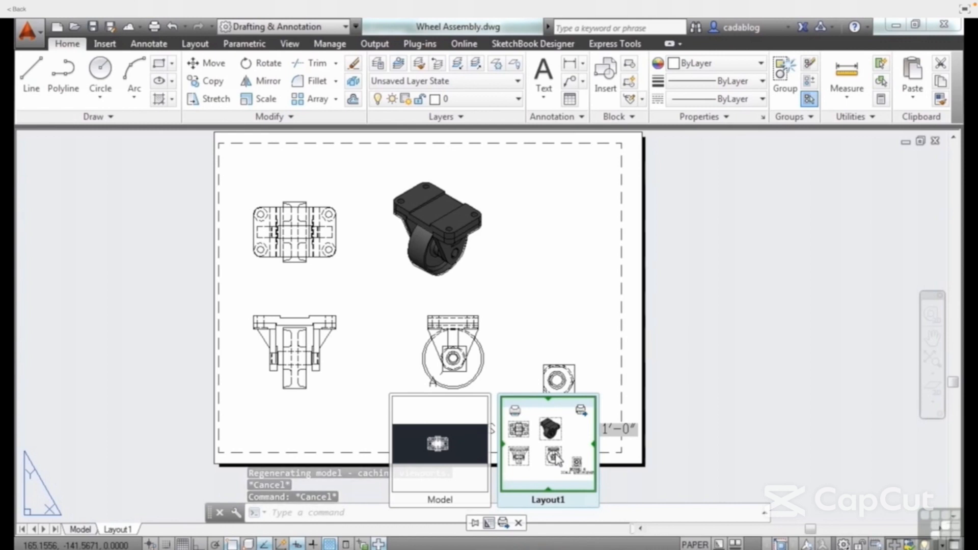
pyautogui.click(454, 445)
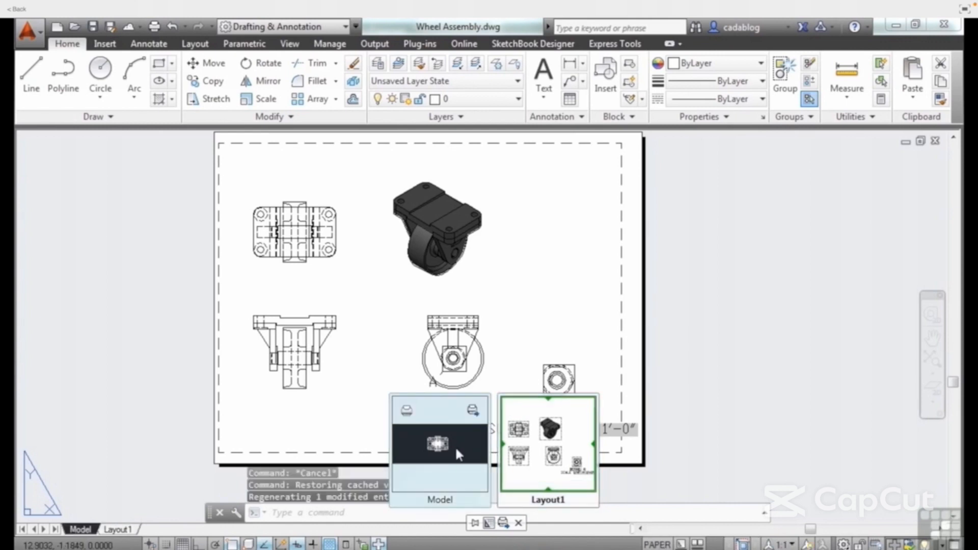
pyautogui.click(534, 455)
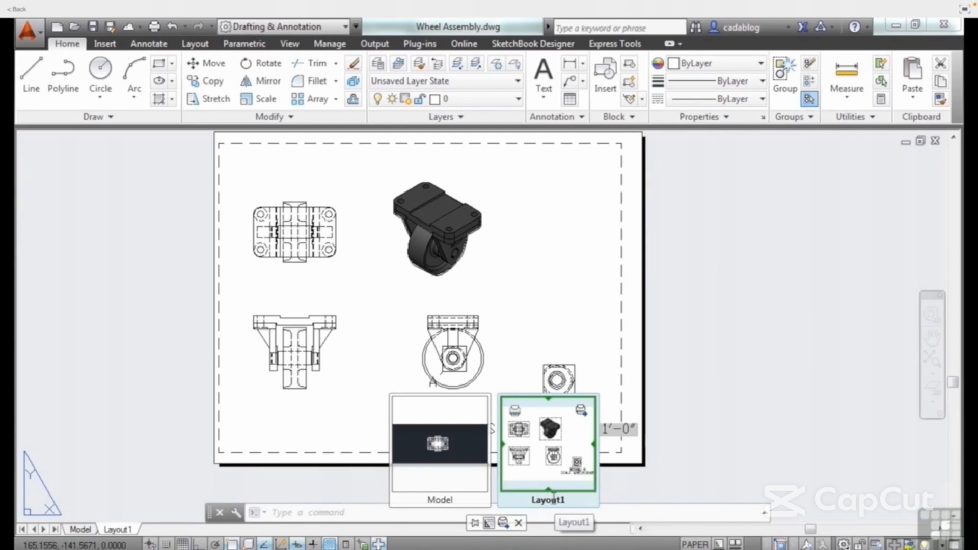
pyautogui.click(535, 283)
pyautogui.moveTo(483, 289); pyautogui.dragTo(553, 305, button='middle')
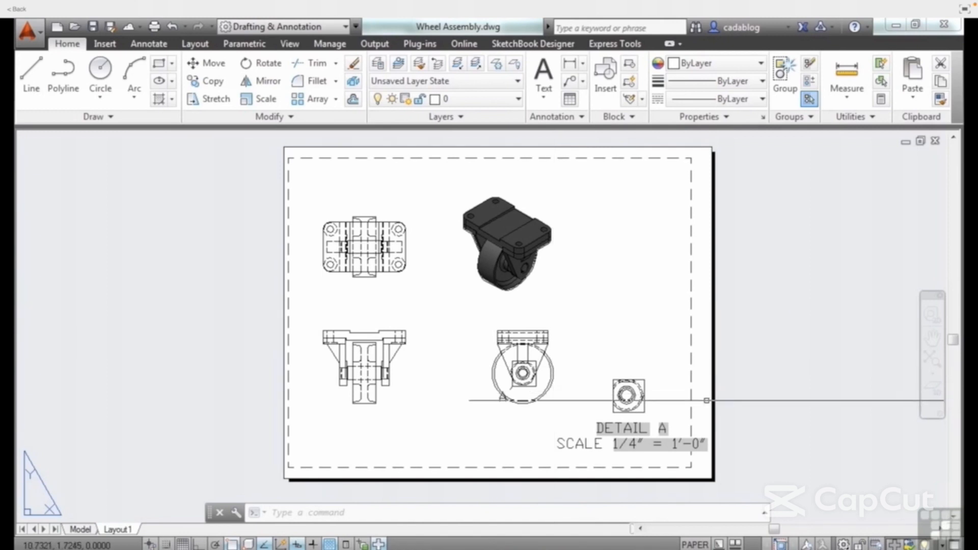
# Step: Preview the open drawings and their layouts with Quick View Drawings, and switch to Array-Example's Model space
pyautogui.click(736, 544)
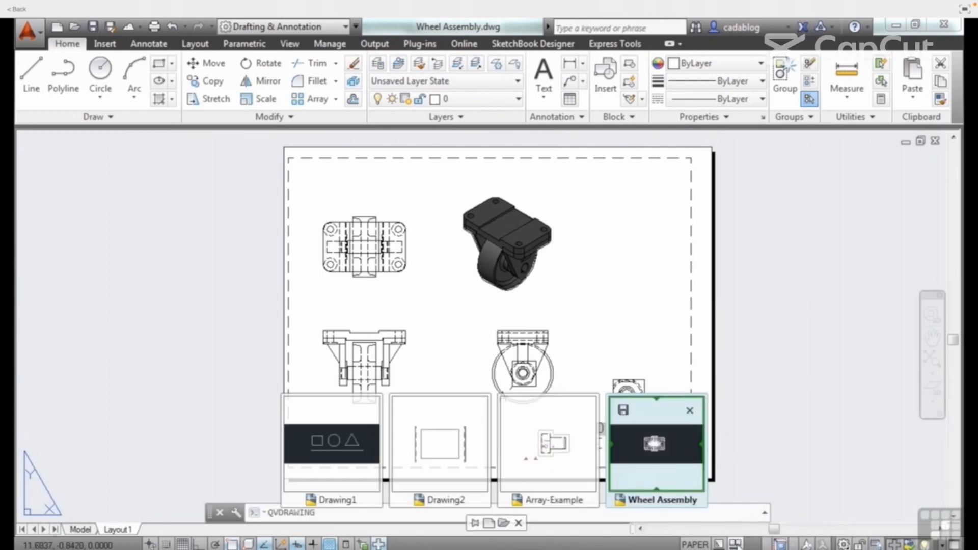
pyautogui.moveTo(668, 462)
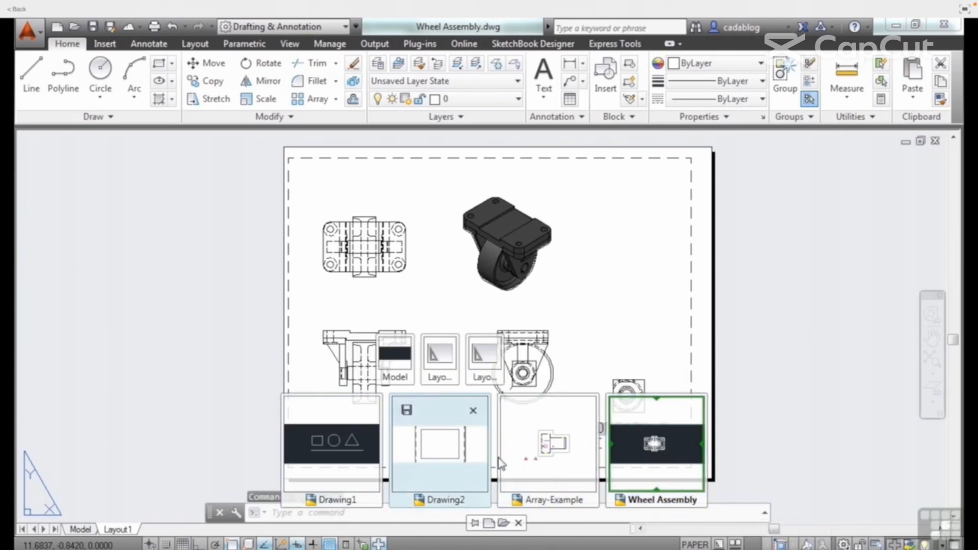
pyautogui.moveTo(654, 494)
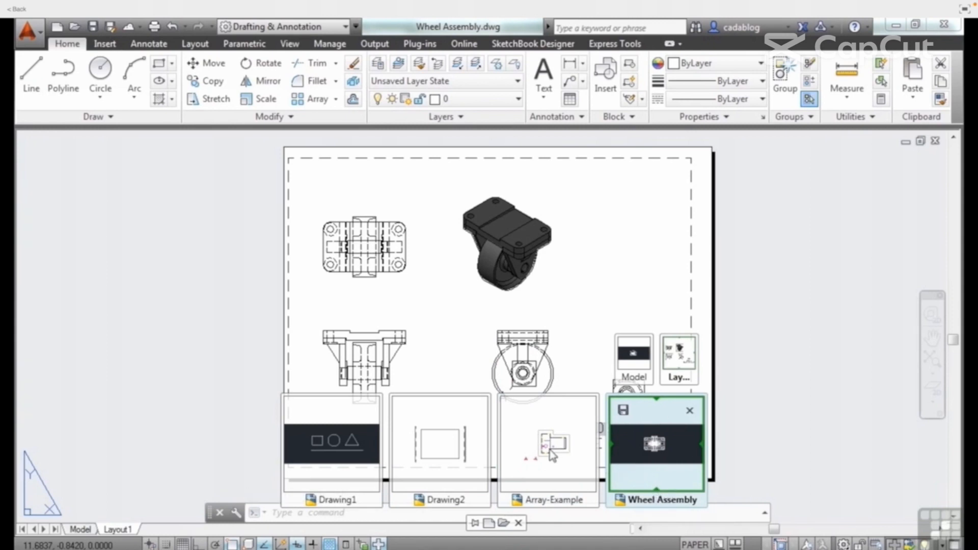
pyautogui.moveTo(550, 452)
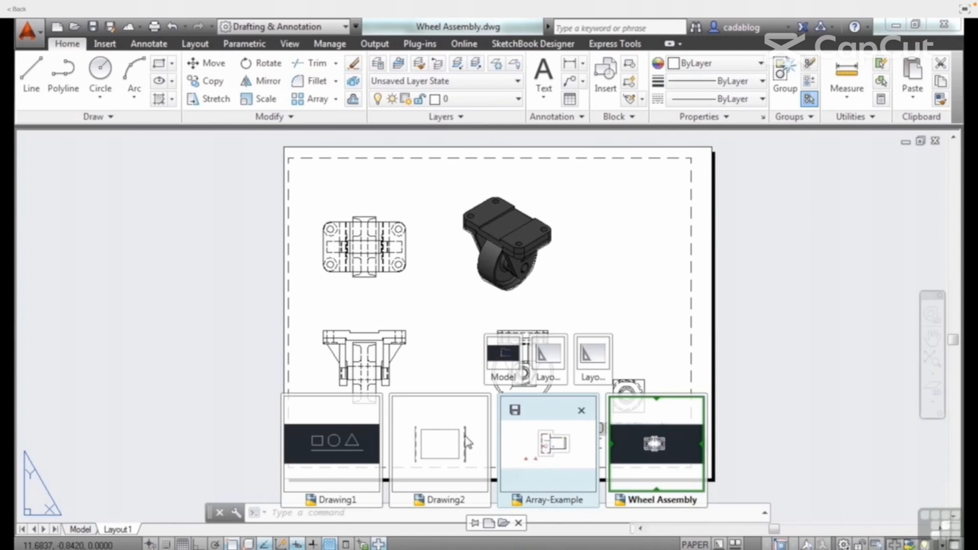
pyautogui.moveTo(340, 432)
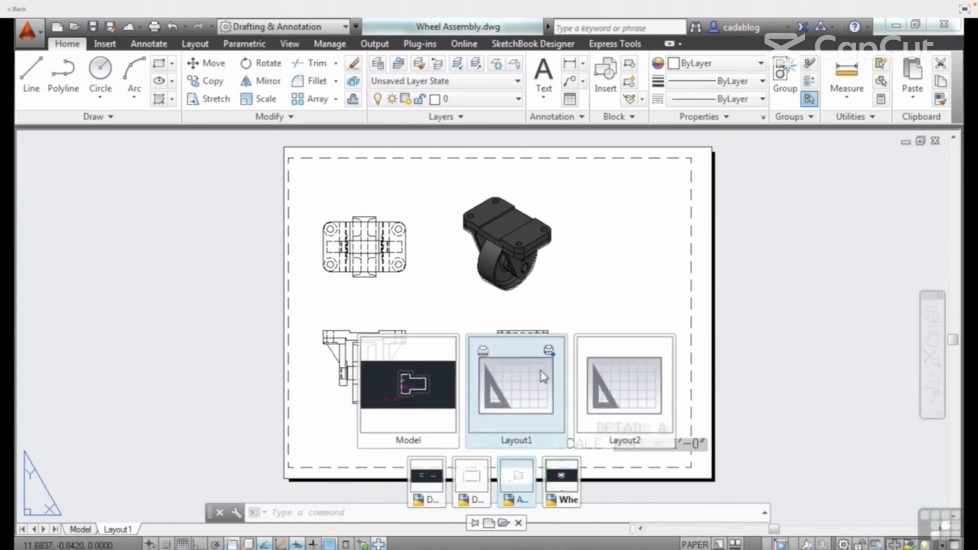
pyautogui.moveTo(437, 388)
pyautogui.moveTo(613, 399)
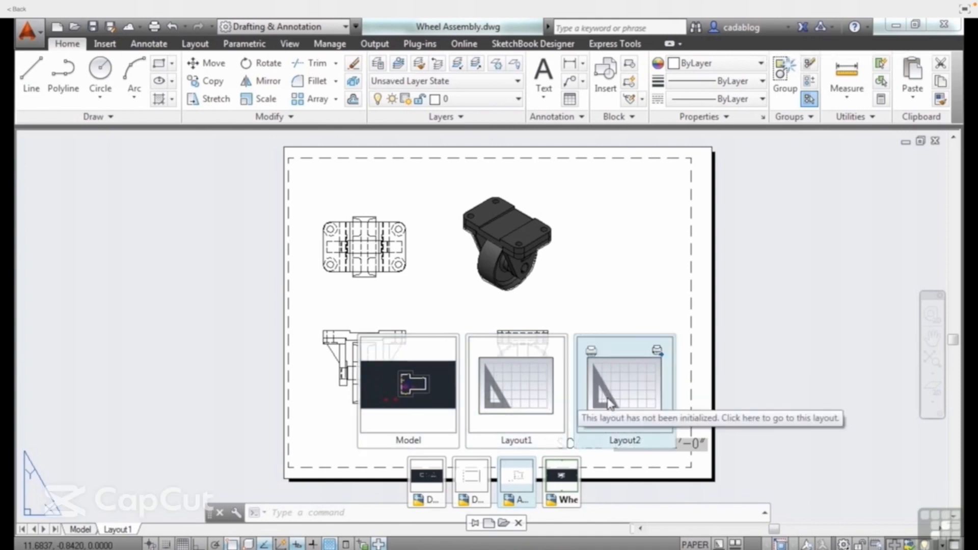
pyautogui.click(430, 395)
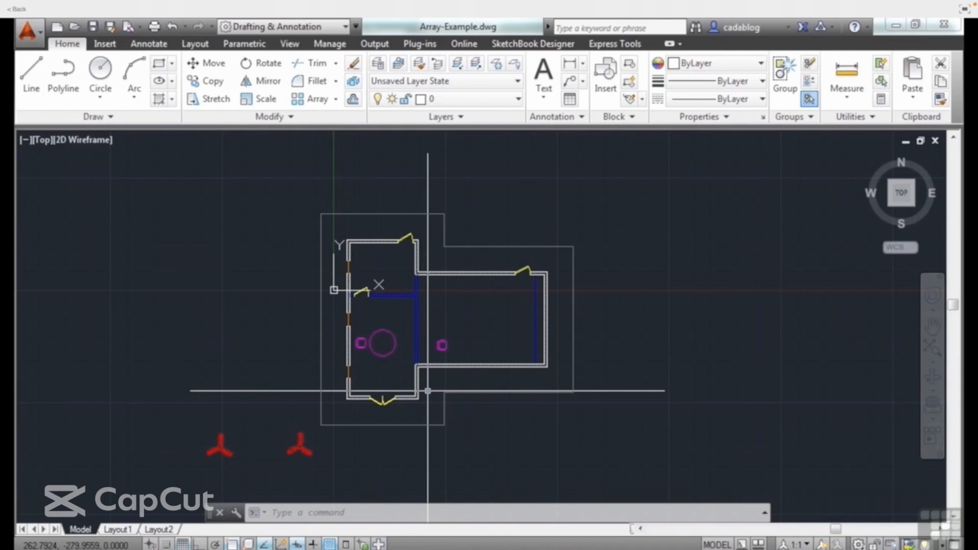
pyautogui.press('Escape')
pyautogui.press('Escape')
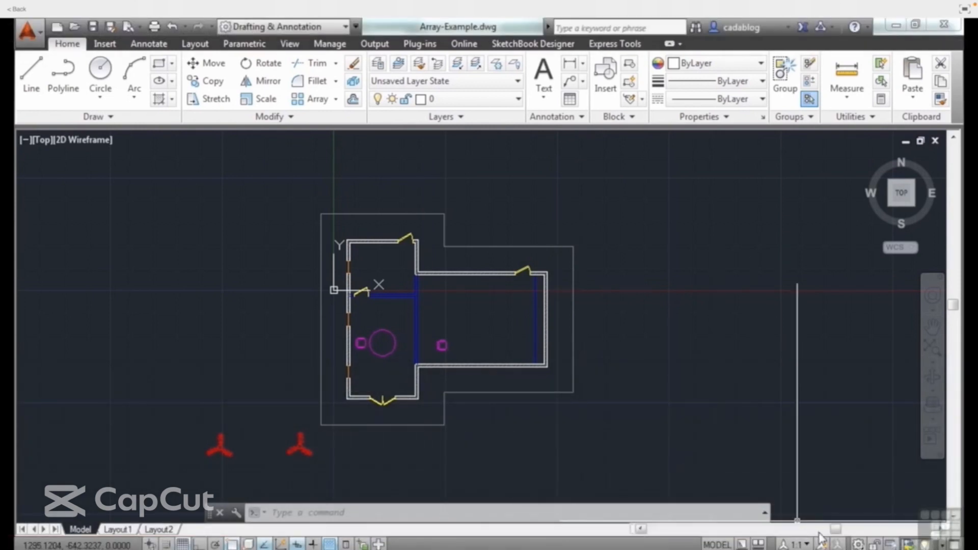
# Step: Pin the Quick View Drawings previews and zoom and pan around the Array-Example floor plan
pyautogui.click(758, 544)
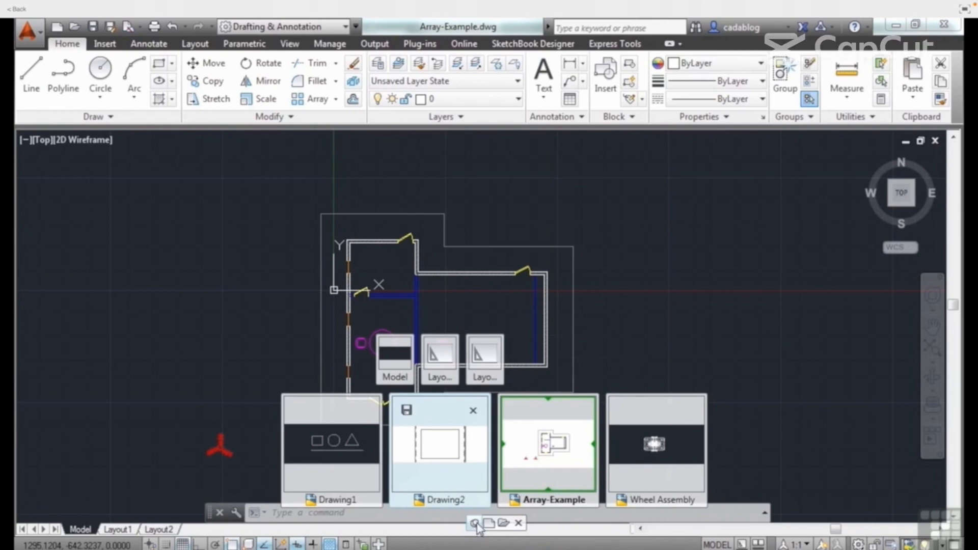
pyautogui.click(688, 303)
pyautogui.scroll(-4, 542, 254)
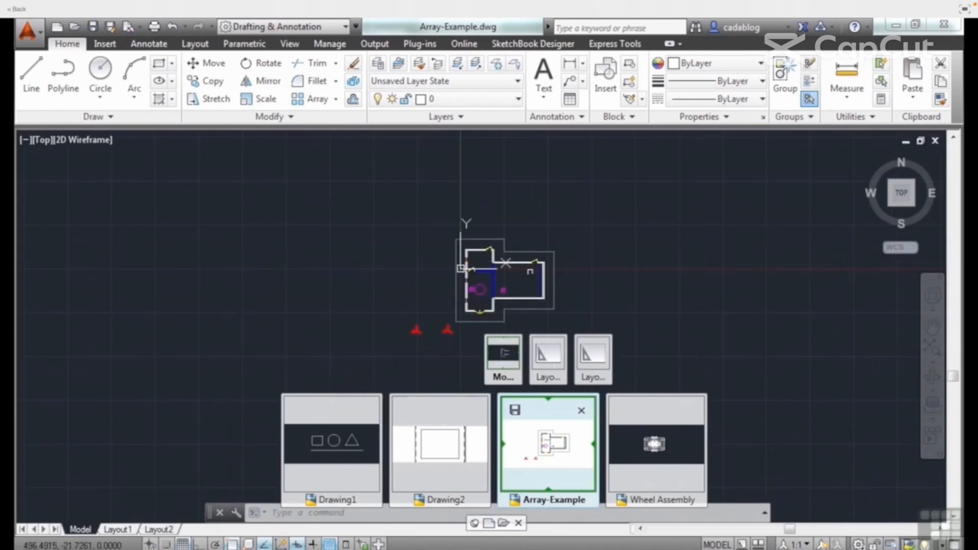
pyautogui.moveTo(581, 286); pyautogui.dragTo(467, 278, button='middle')
pyautogui.scroll(2, 466, 277)
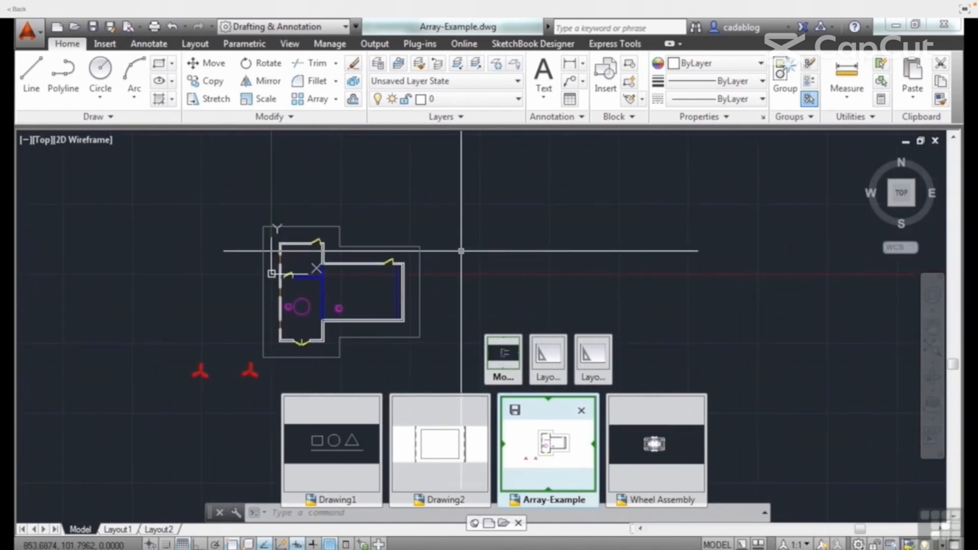
pyautogui.moveTo(466, 277); pyautogui.dragTo(446, 263, button='middle')
pyautogui.scroll(2, 447, 264)
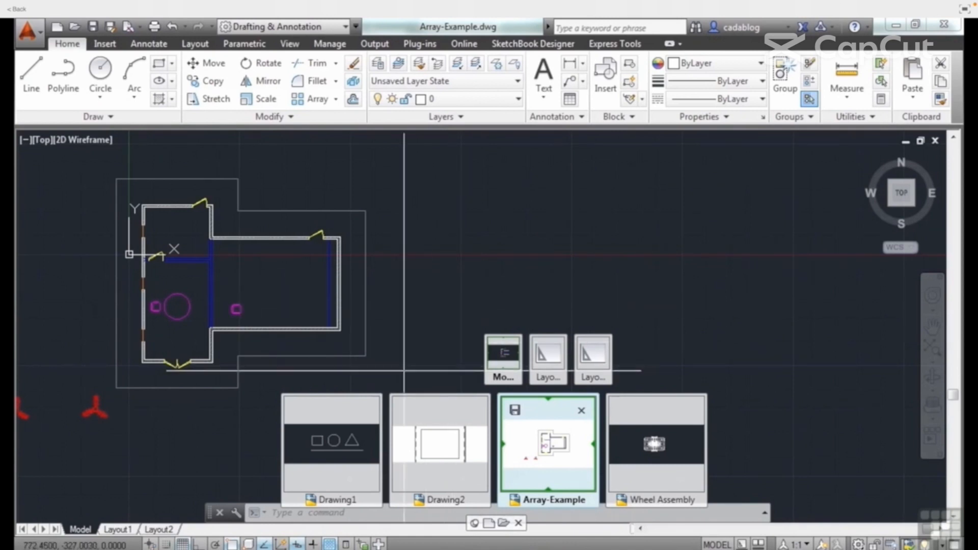
# Step: View the plot settings of Drawing2's Layout1 through Quick View Drawings, cancel them, and close the previews
pyautogui.click(462, 436)
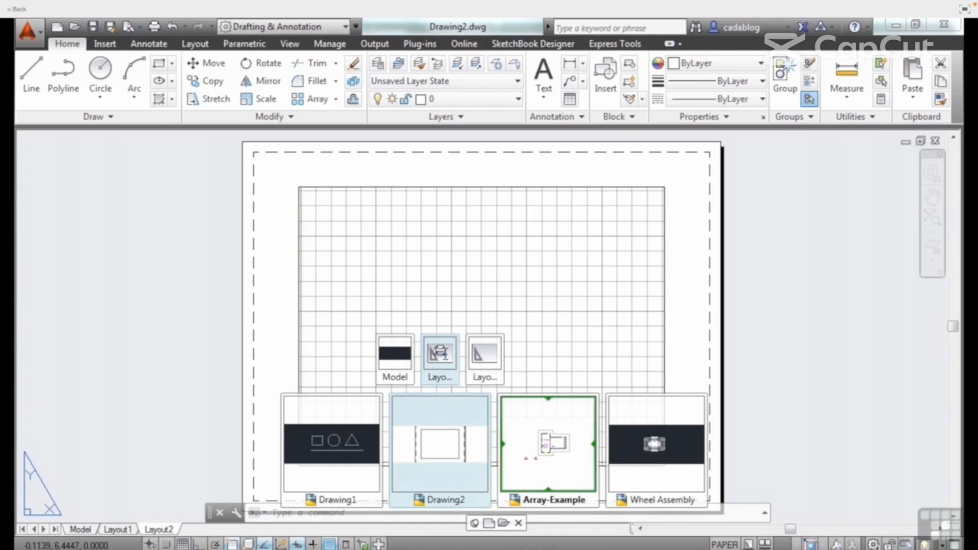
pyautogui.click(440, 357)
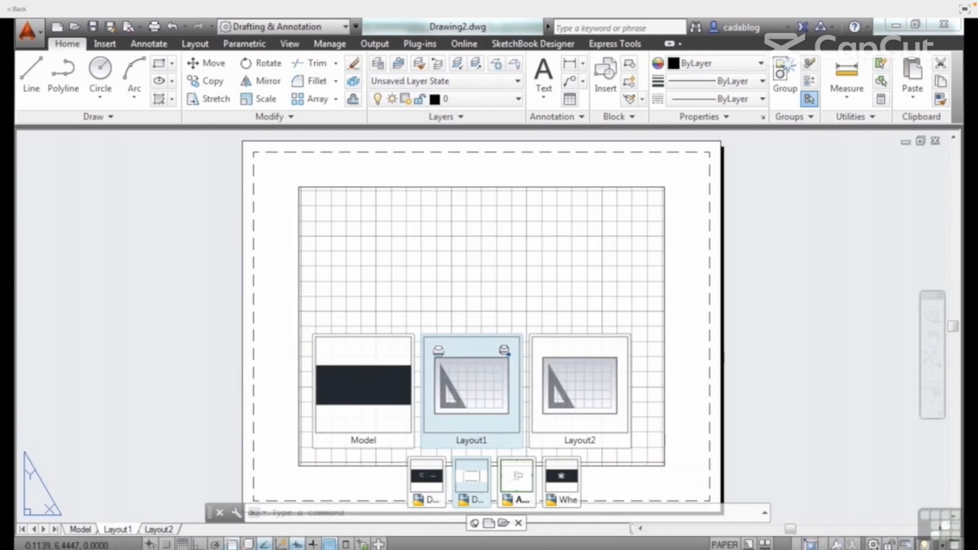
pyautogui.click(439, 350)
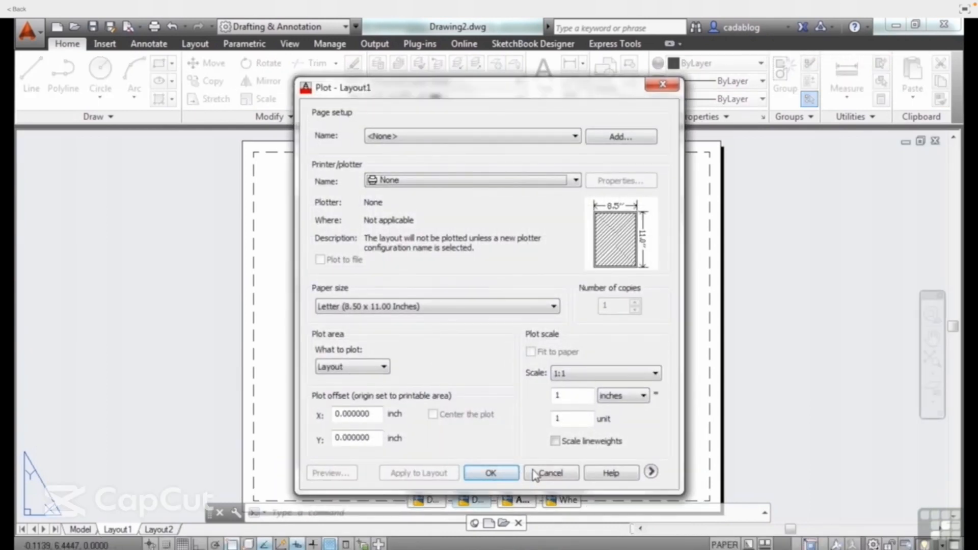
pyautogui.click(535, 474)
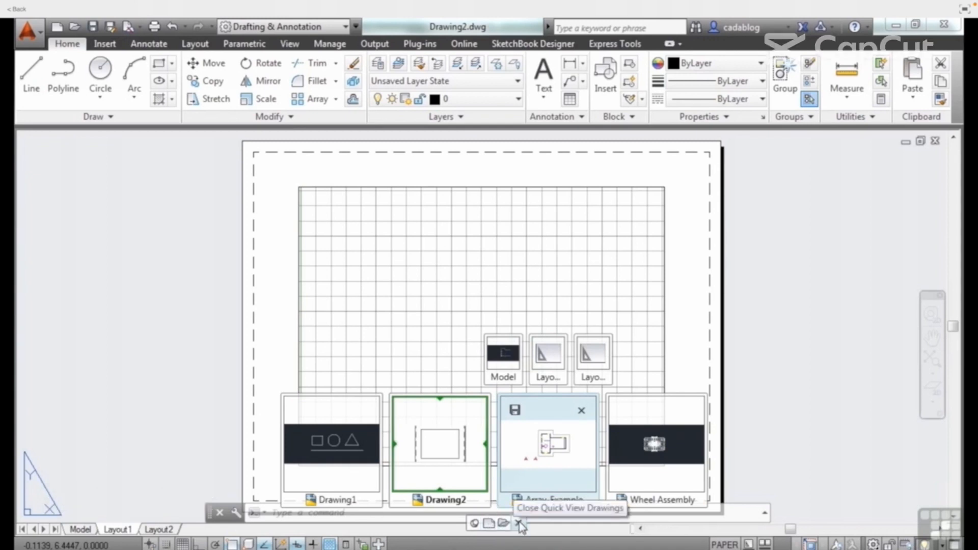
pyautogui.click(519, 524)
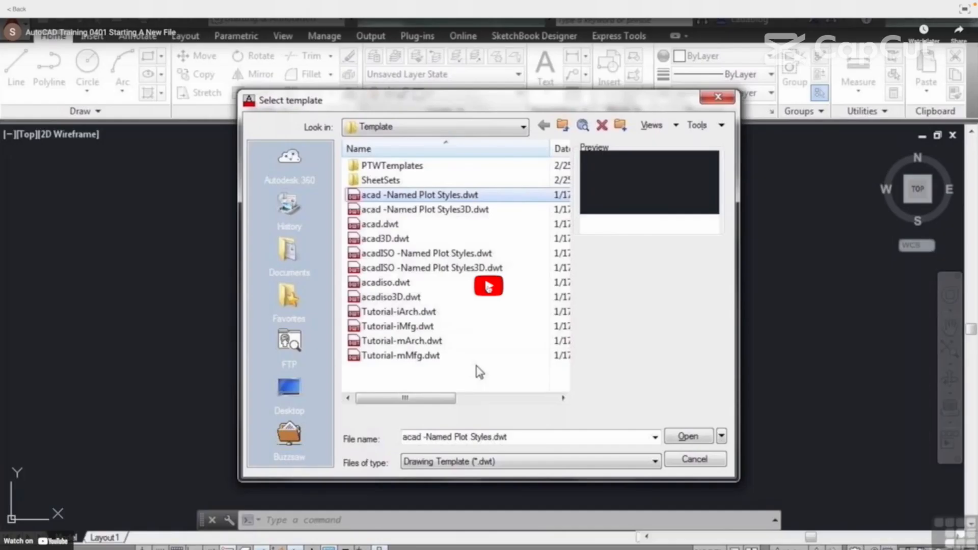
pyautogui.click(489, 287)
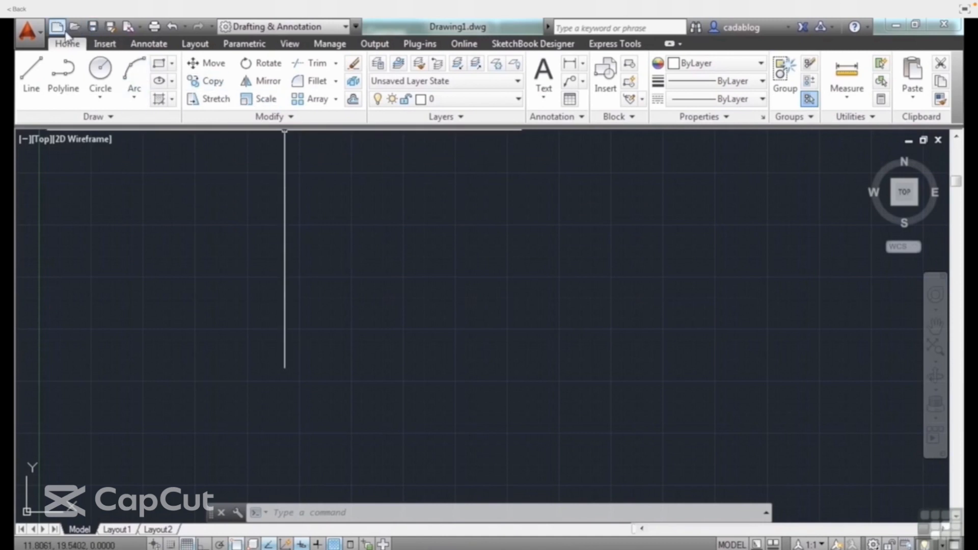
# Step: Review the available ways to open a file, including the installed and online sample files
pyautogui.click(29, 32)
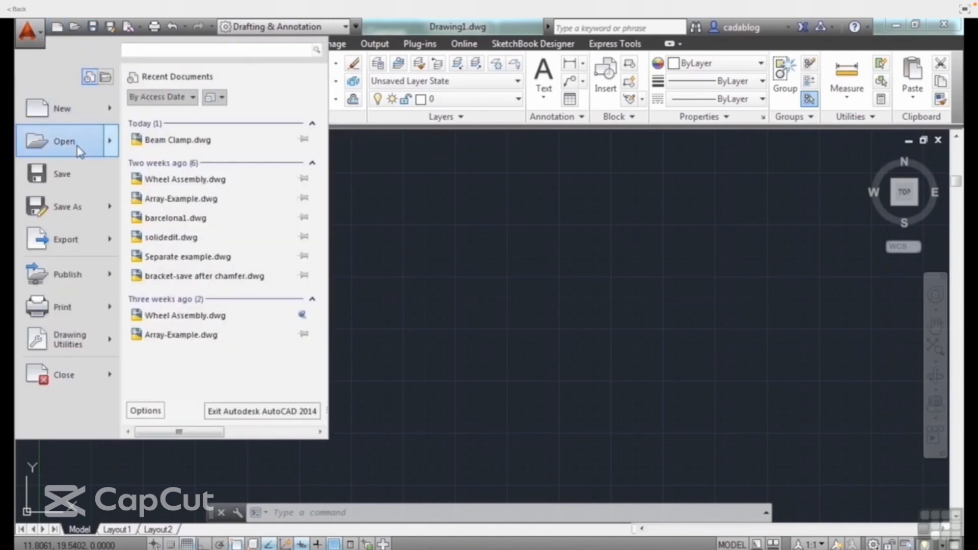
pyautogui.moveTo(79, 152)
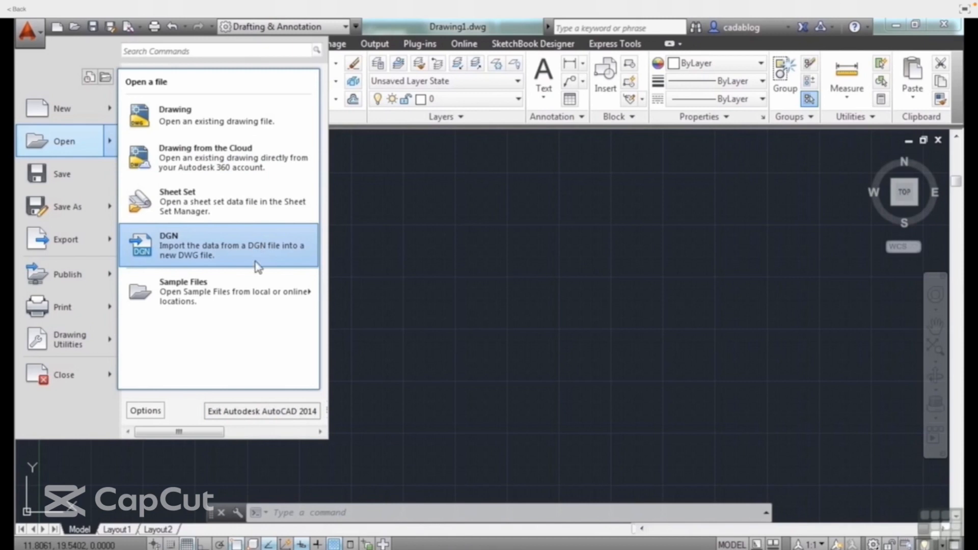
pyautogui.moveTo(249, 298)
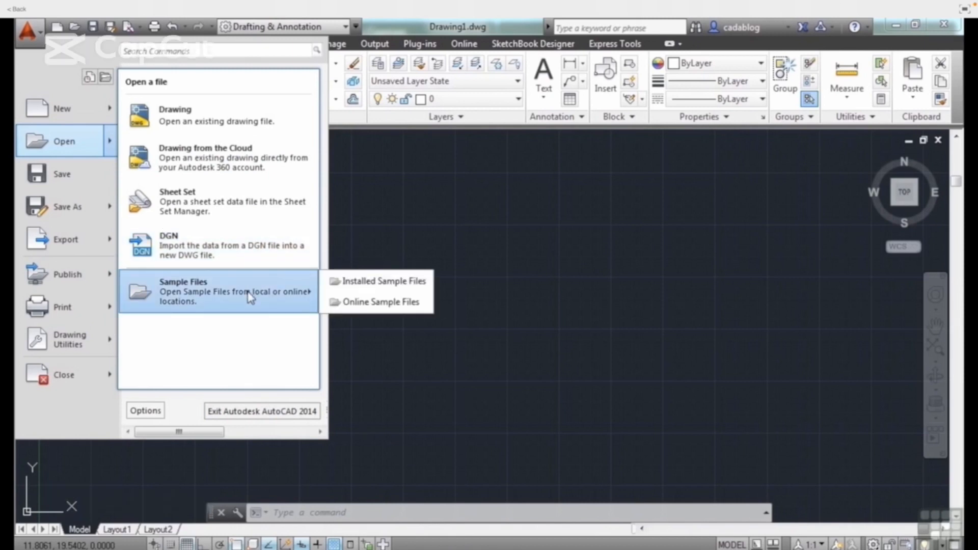
pyautogui.click(423, 251)
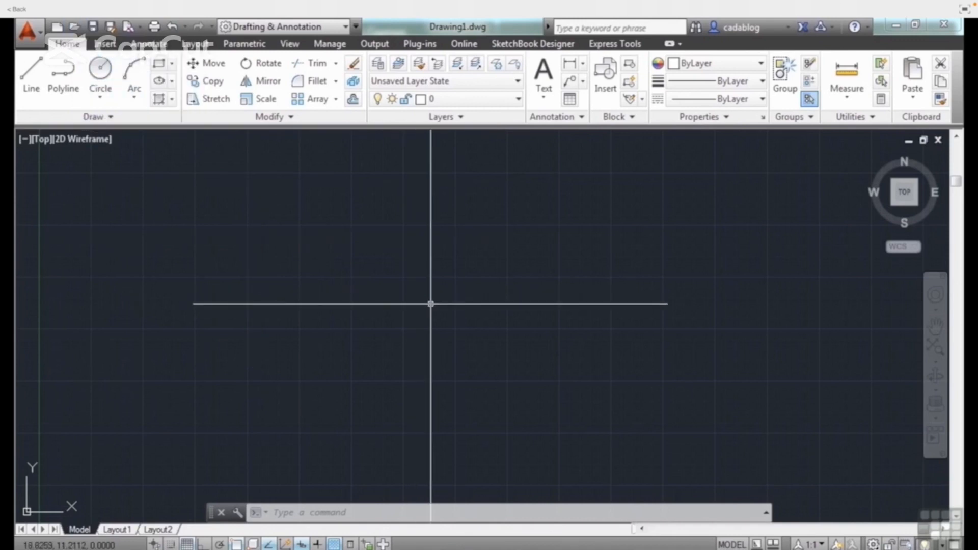
# Step: Start opening a file, browse to the Projects-2013 subfolder 04, and choose the Drawing (*.dwg) file type
pyautogui.write('OPEN')
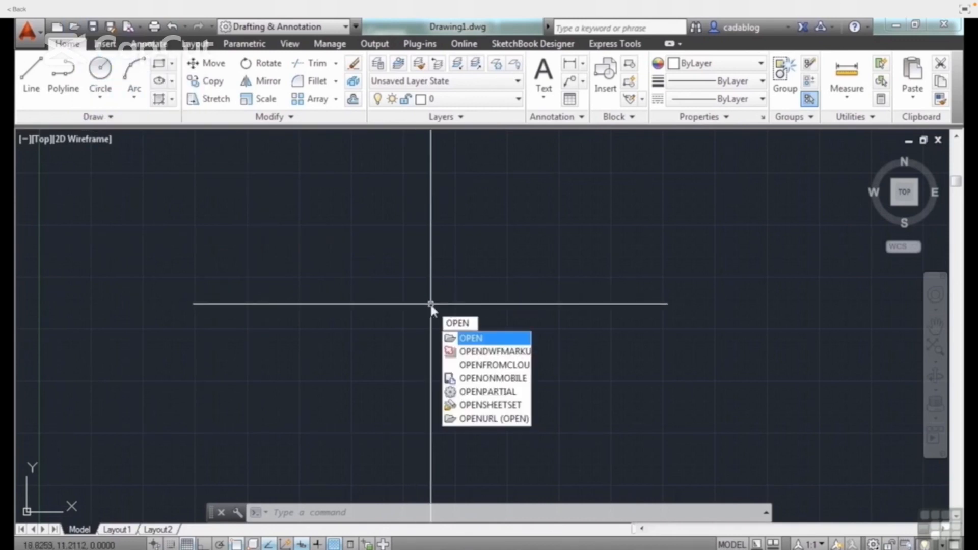
pyautogui.press('Return')
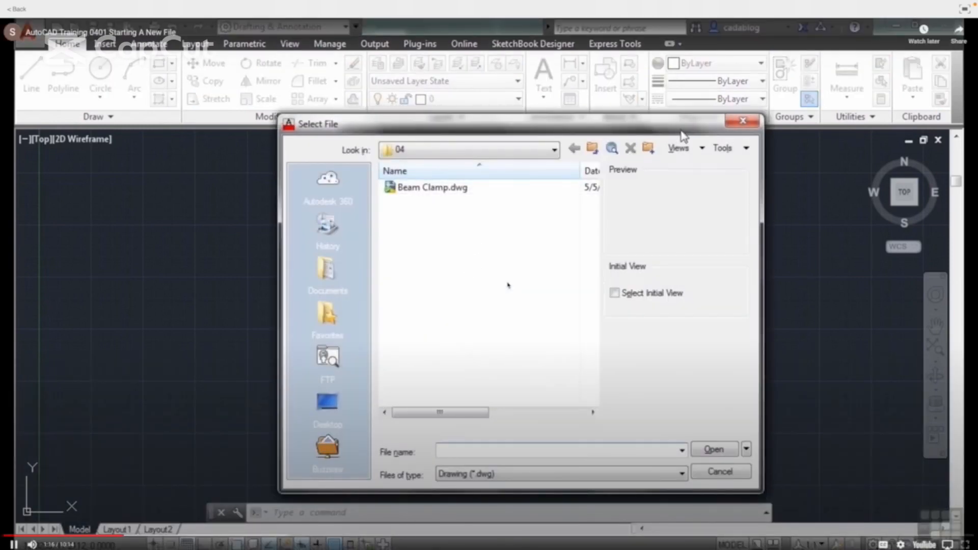
pyautogui.moveTo(684, 127); pyautogui.dragTo(665, 118)
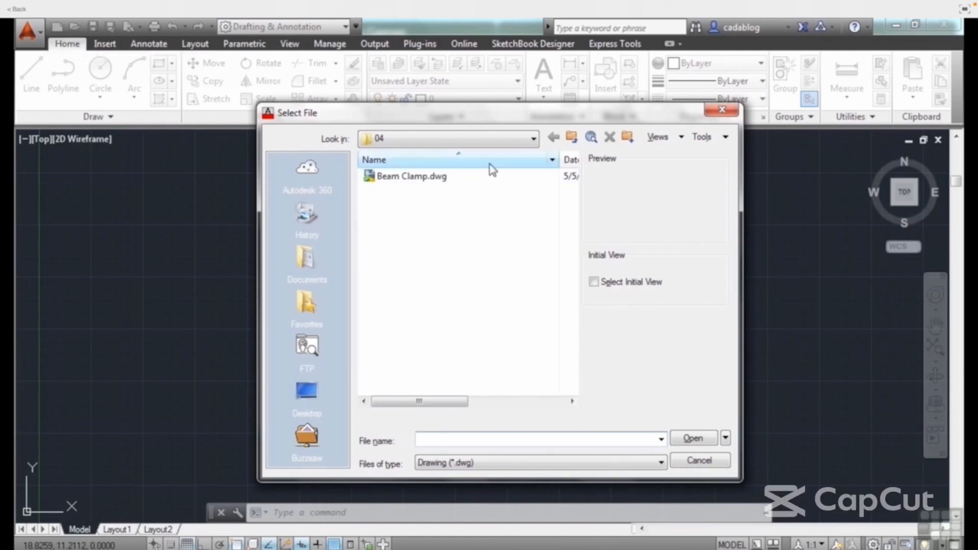
pyautogui.click(533, 139)
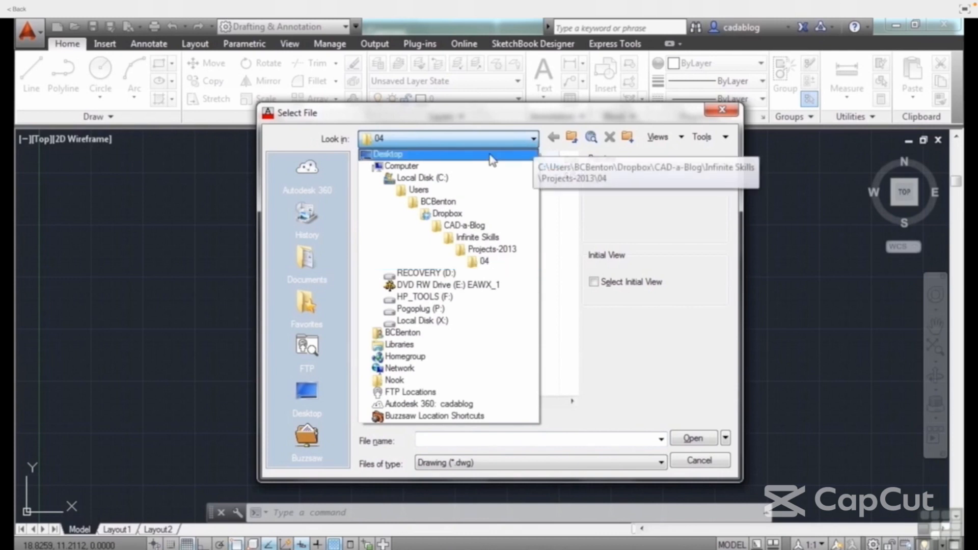
pyautogui.click(494, 264)
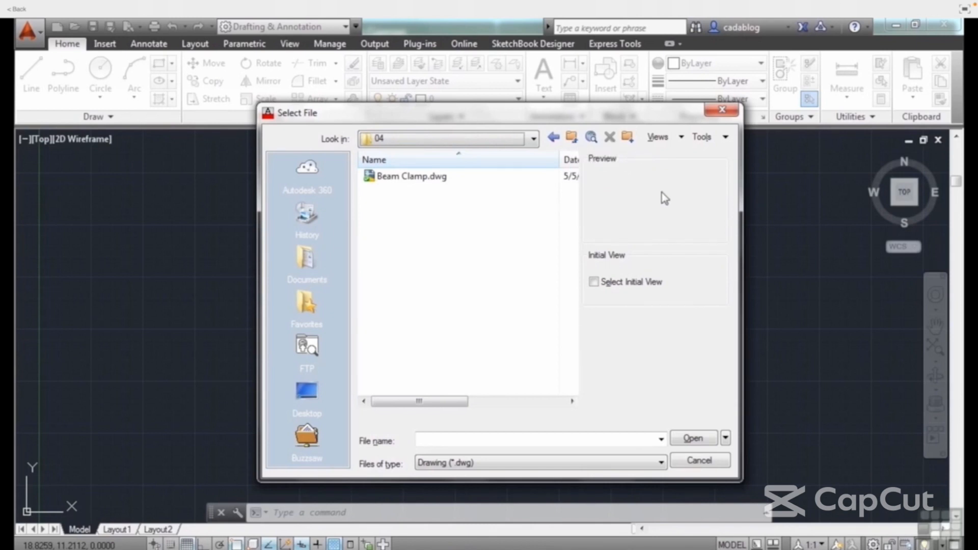
pyautogui.click(661, 463)
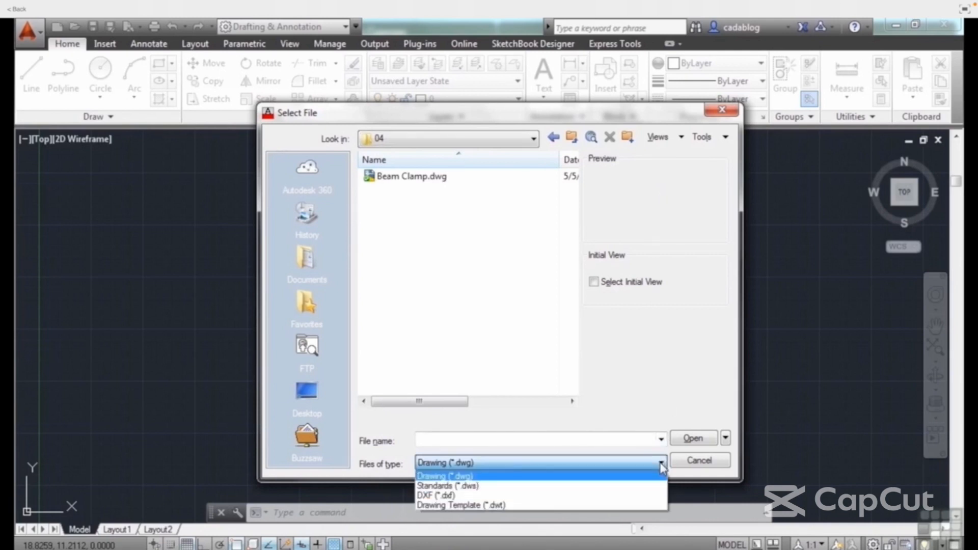
pyautogui.click(487, 477)
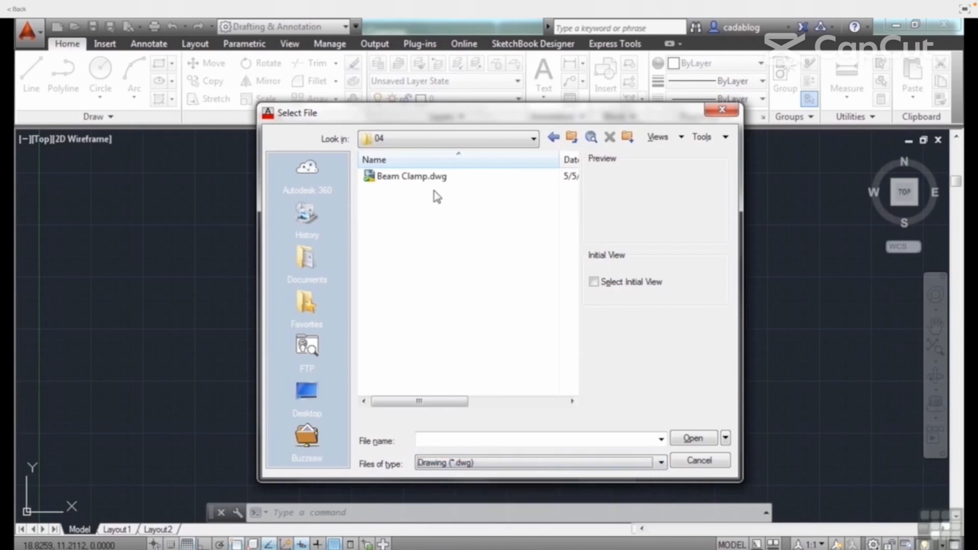
# Step: Open Beam Clamp.dwg from folder 04 and close the file browser window covering the drawing
pyautogui.click(408, 176)
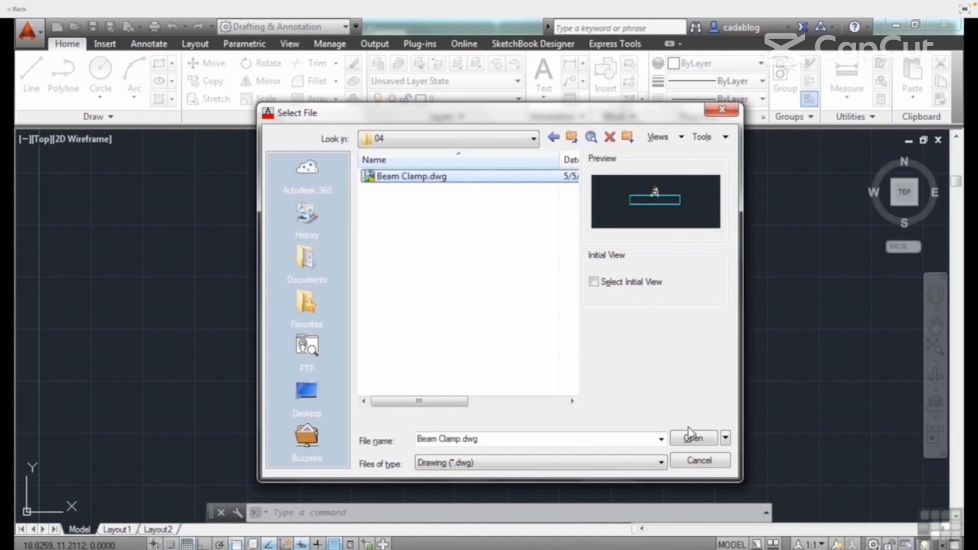
pyautogui.click(698, 440)
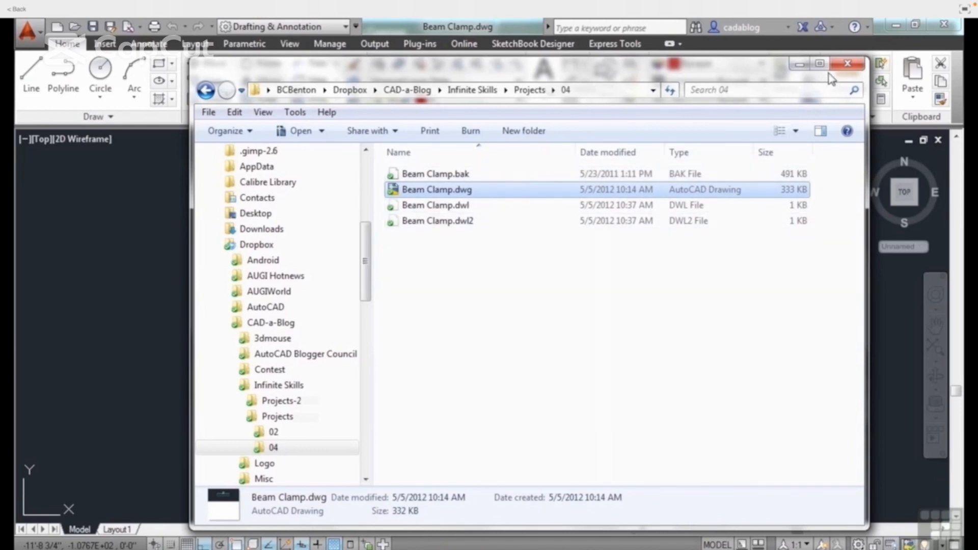
pyautogui.click(846, 66)
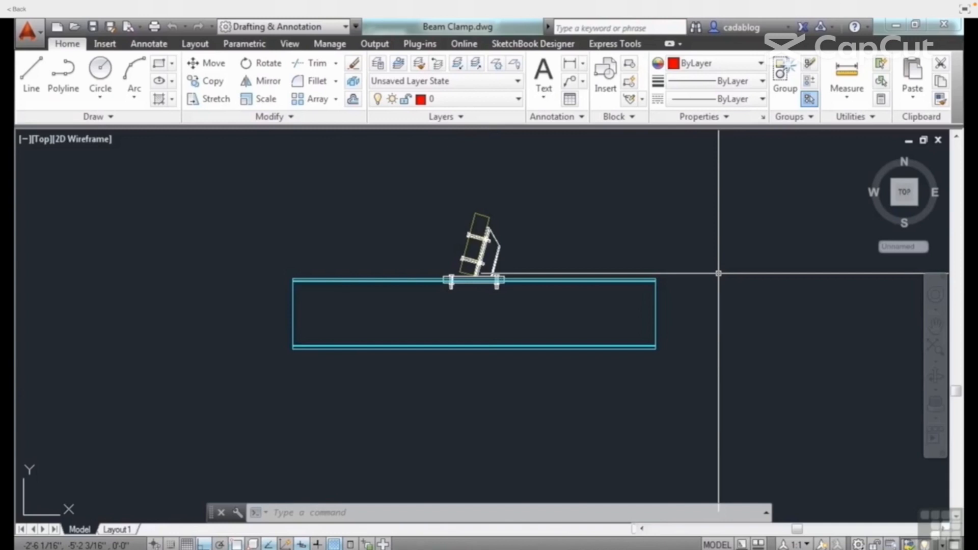
# Step: Open Wheel Assembly.dwg from the recent documents and go to its drawing area
pyautogui.click(34, 41)
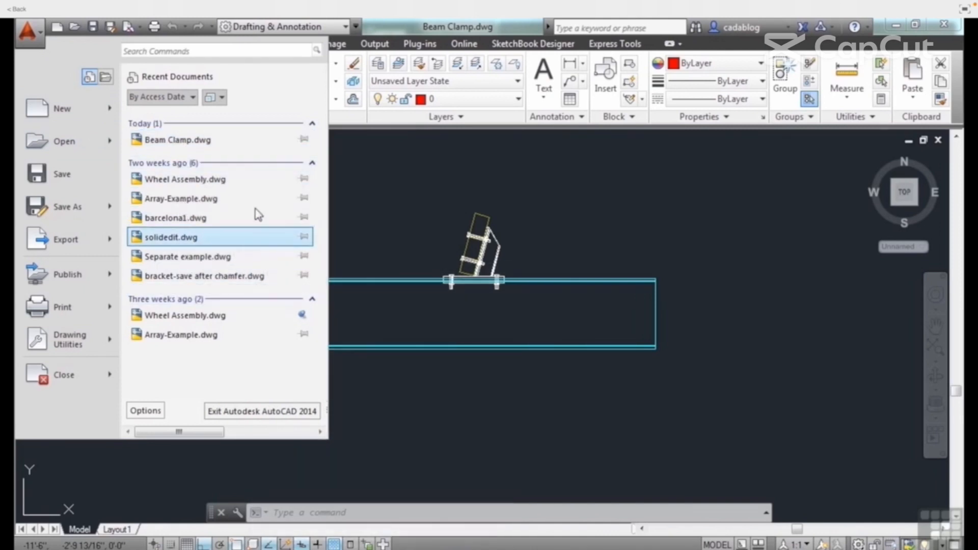
pyautogui.click(202, 179)
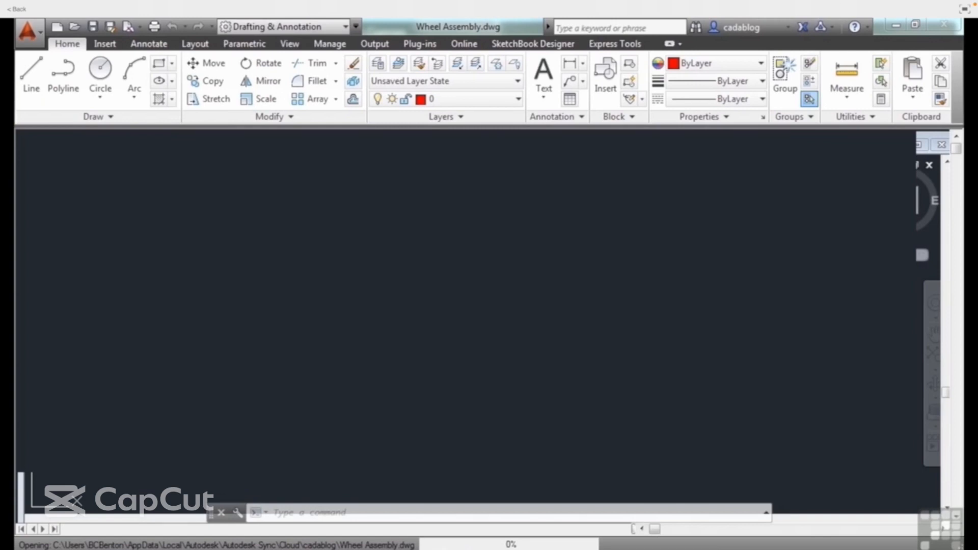
pyautogui.click(447, 193)
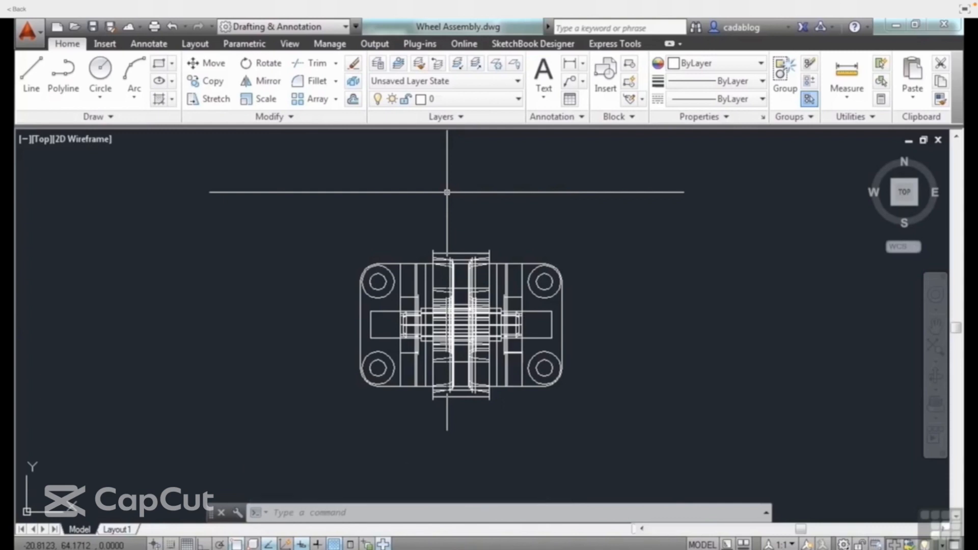
# Step: View the templates offered for starting a new drawing, and cancel without choosing one
pyautogui.moveTo(499, 284)
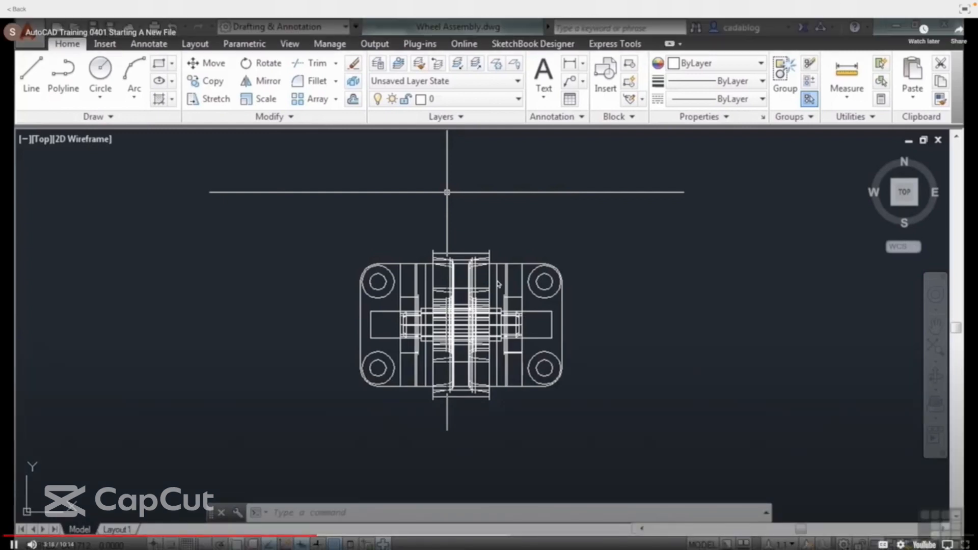
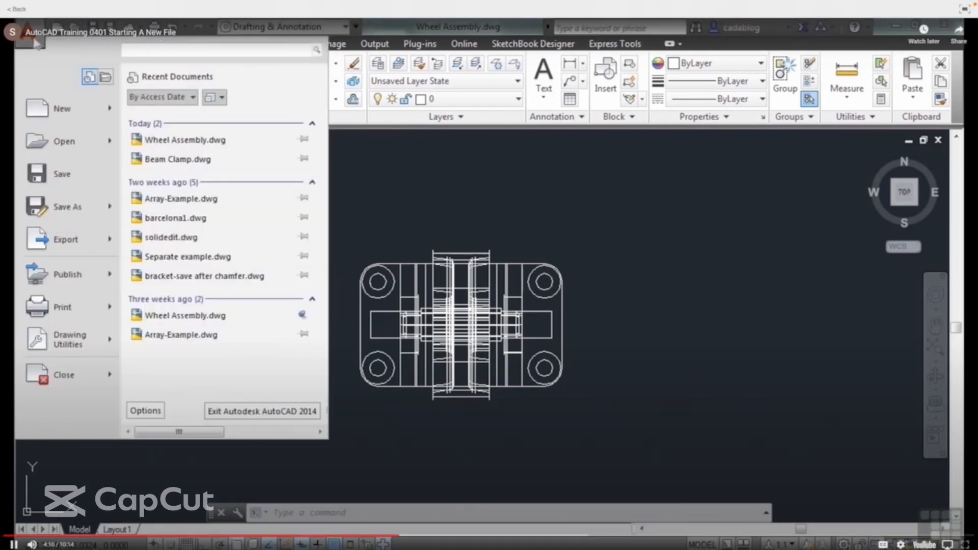
pyautogui.click(605, 194)
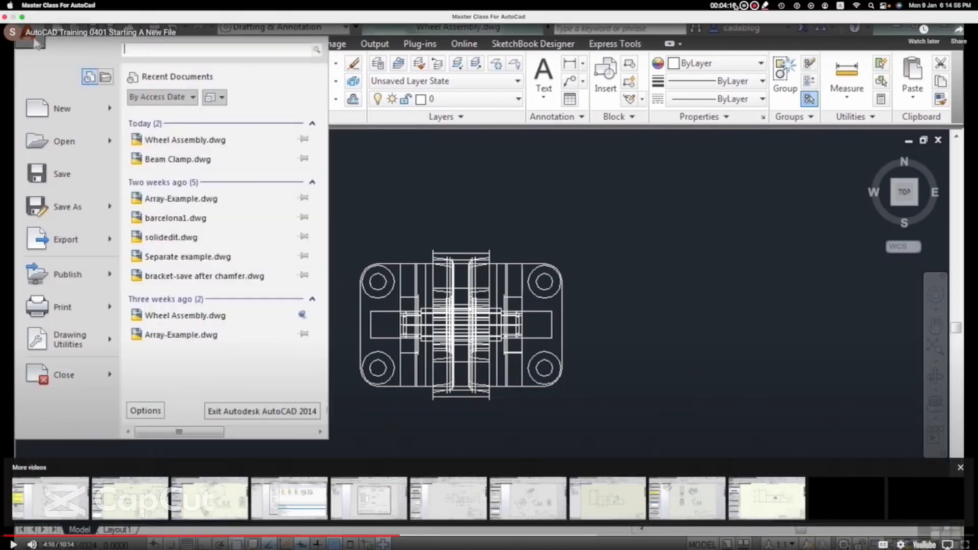
pyautogui.moveTo(87, 117)
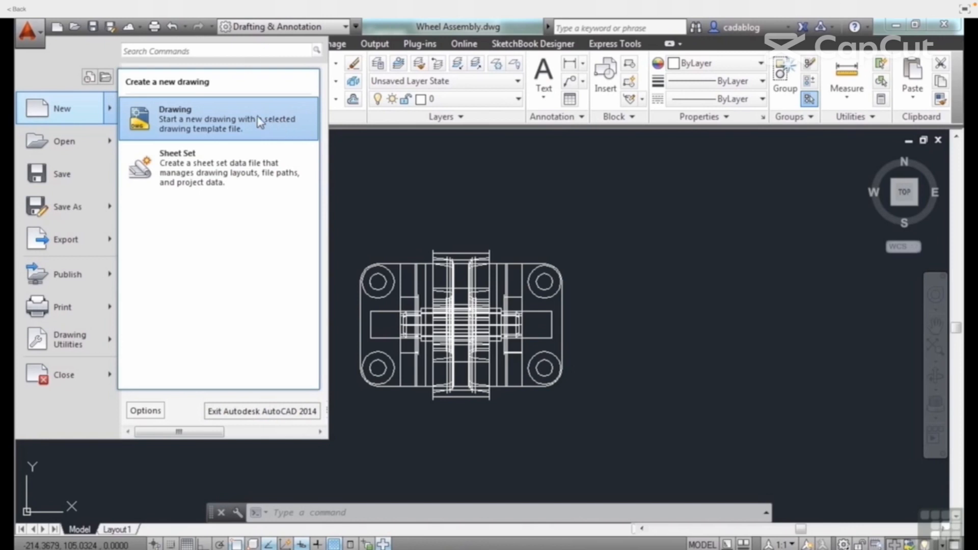
pyautogui.click(236, 118)
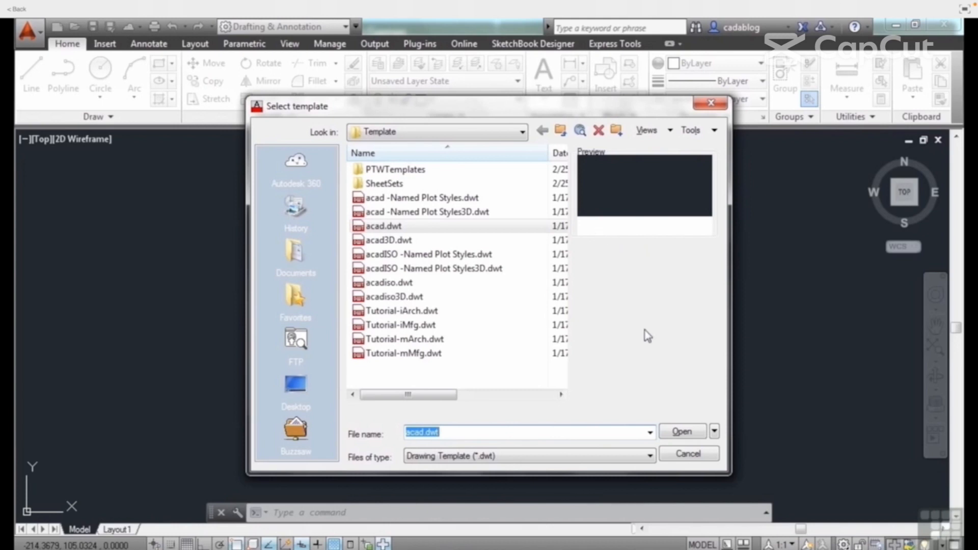
pyautogui.click(688, 454)
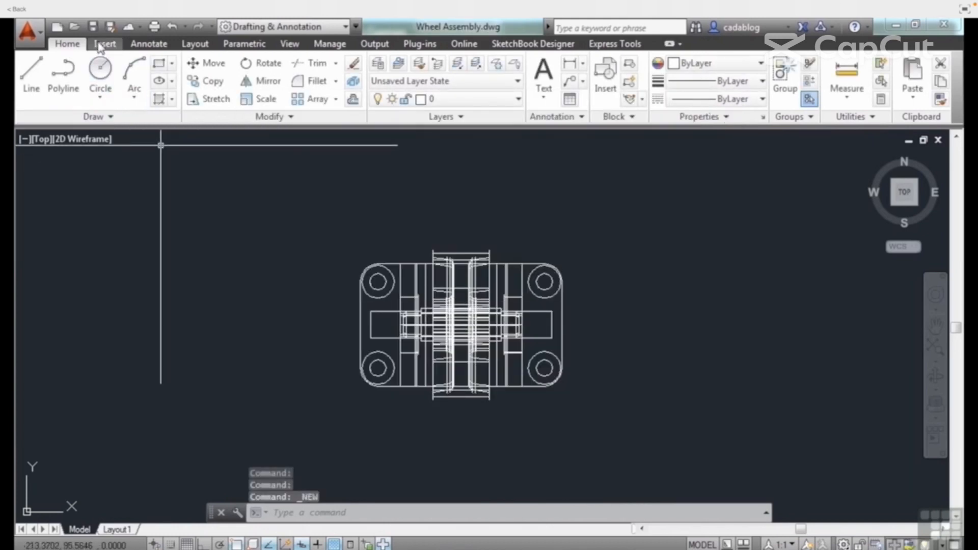
# Step: Compare the acad3D.dwt and acad -Named Plot Styles.dwt templates, and create a new drawing from acad.dwt
pyautogui.click(58, 27)
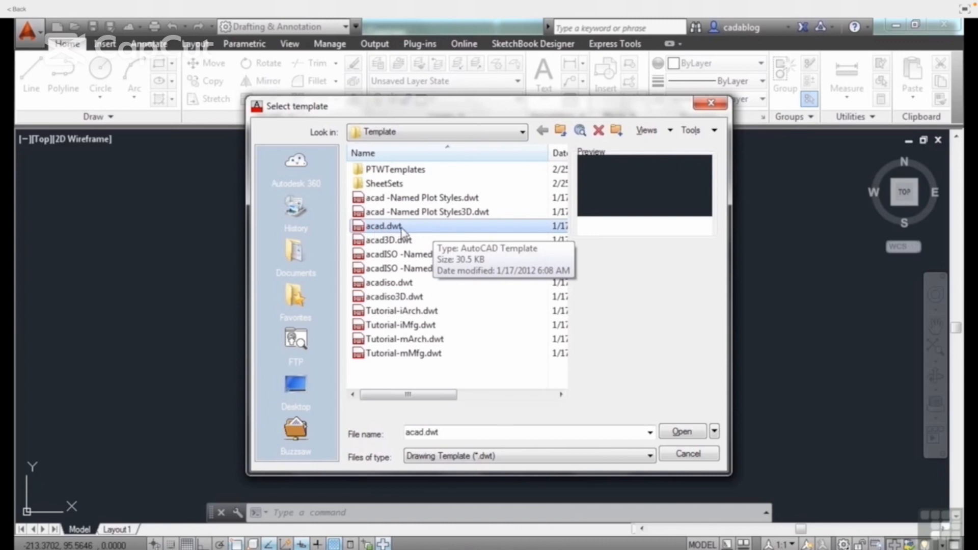
pyautogui.click(418, 244)
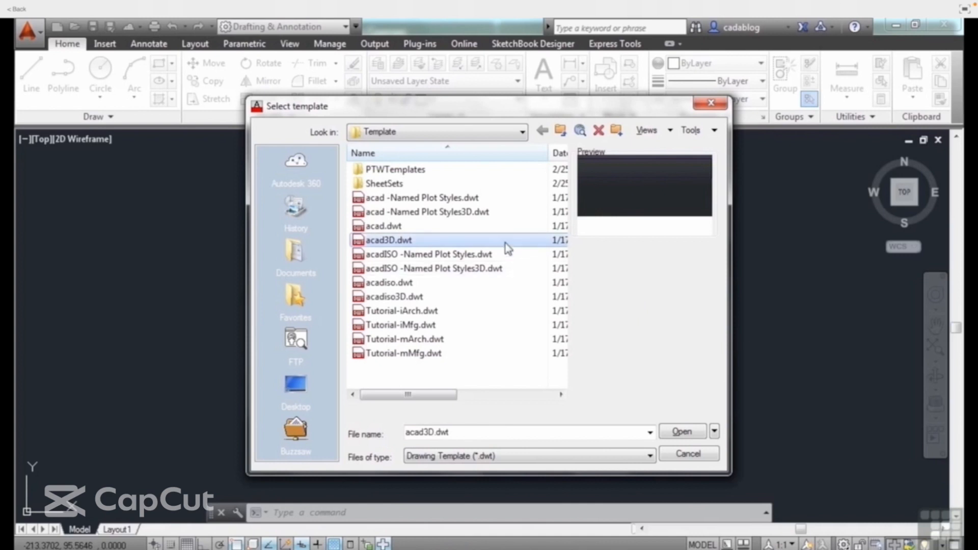
pyautogui.click(473, 198)
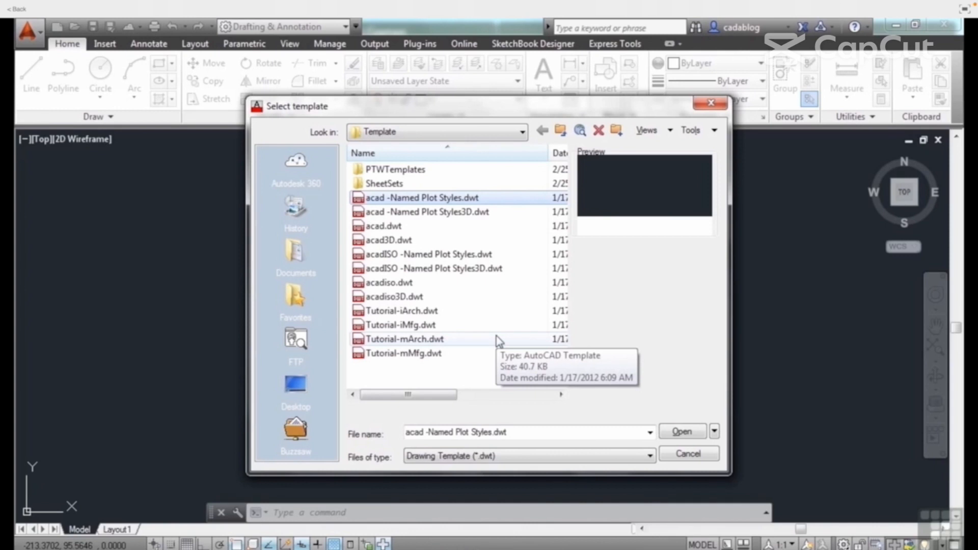
pyautogui.click(396, 227)
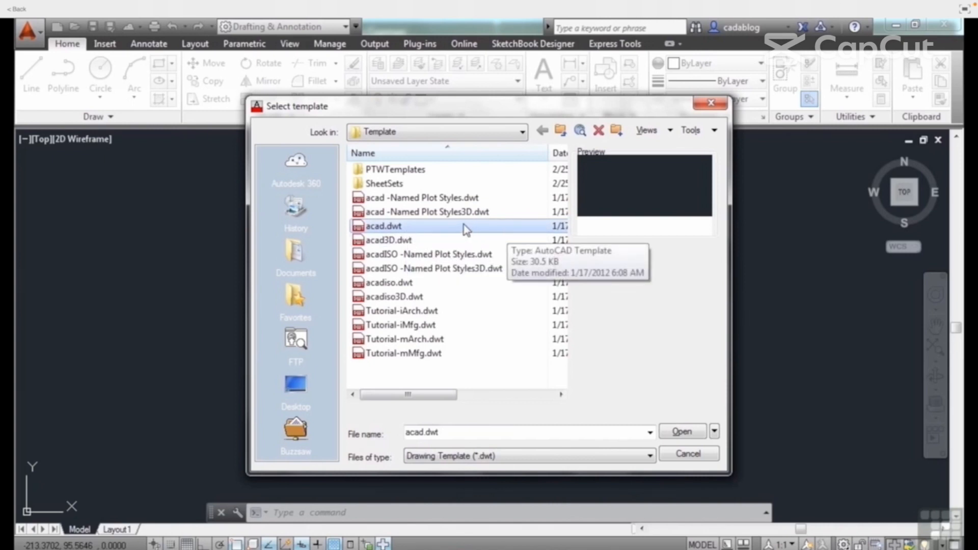
pyautogui.click(682, 432)
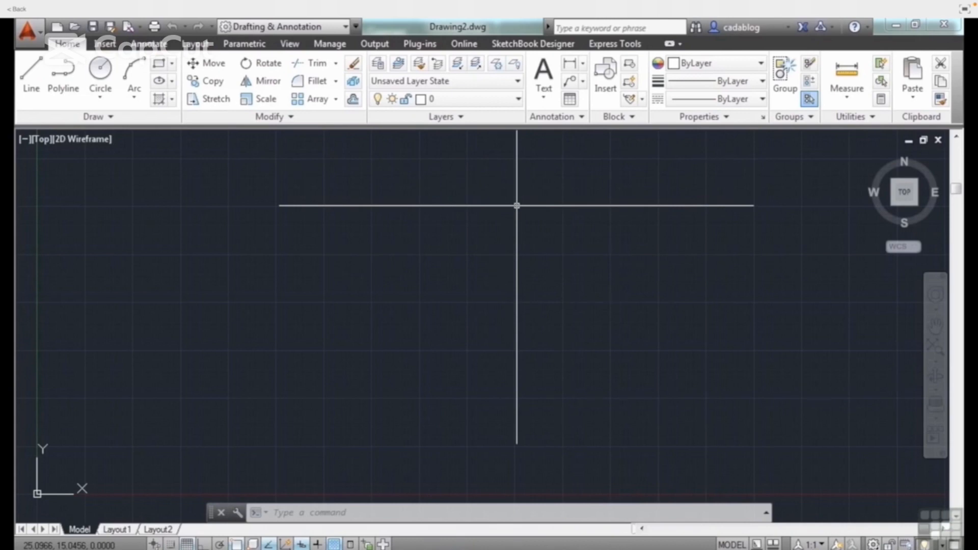
# Step: Create another new drawing from the acad.dwt template with the NEW command
pyautogui.write('new')
pyautogui.press('Return')
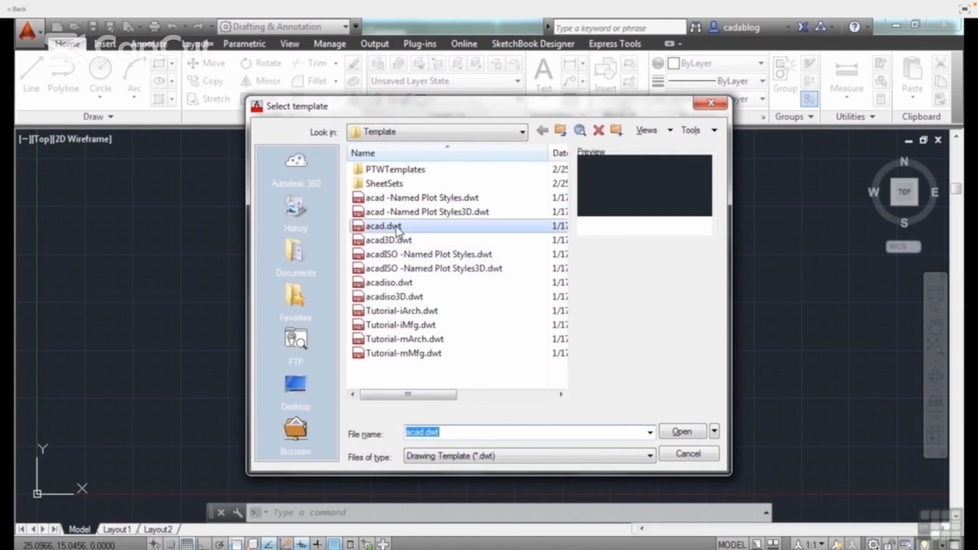
pyautogui.click(494, 227)
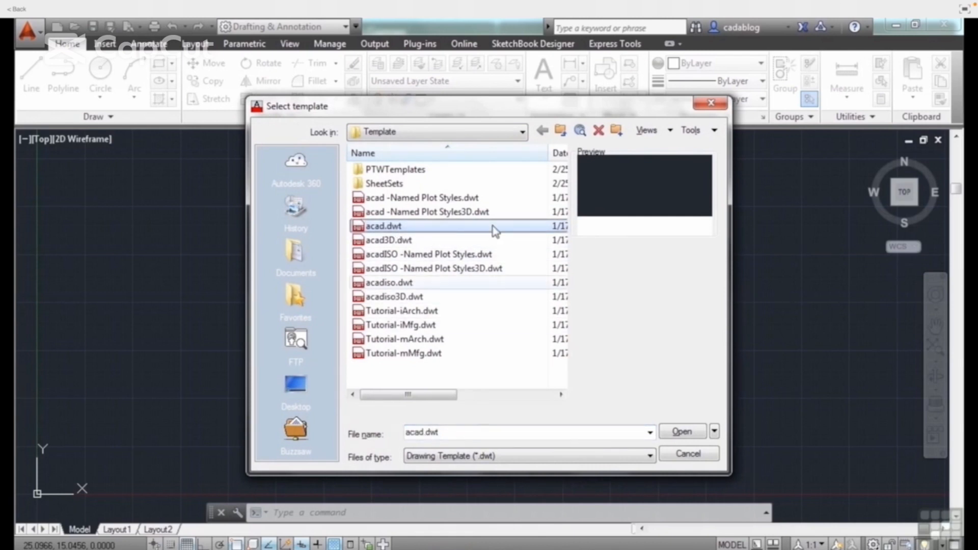
pyautogui.doubleClick(419, 230)
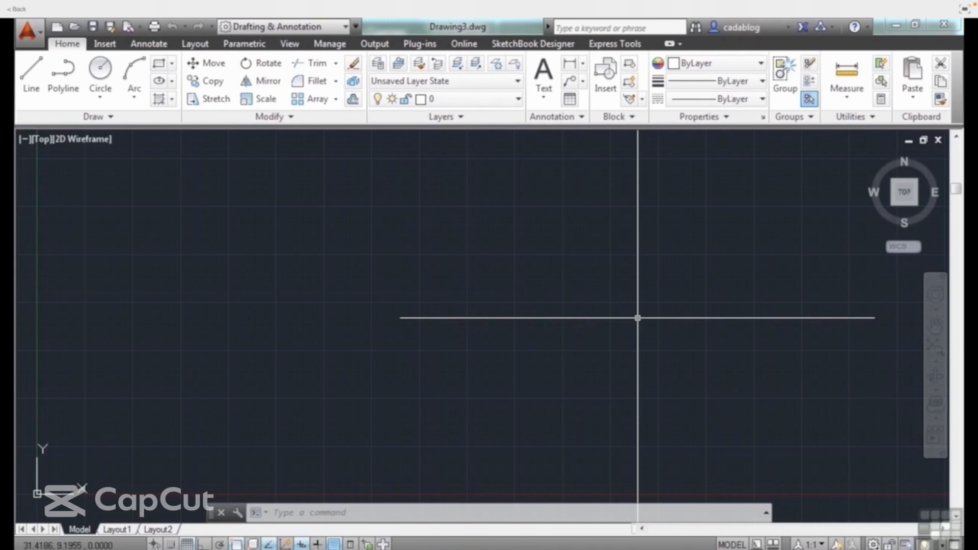
# Step: Cancel the pending save of Drawing4.dwg to Autodesk 360
pyautogui.moveTo(703, 186)
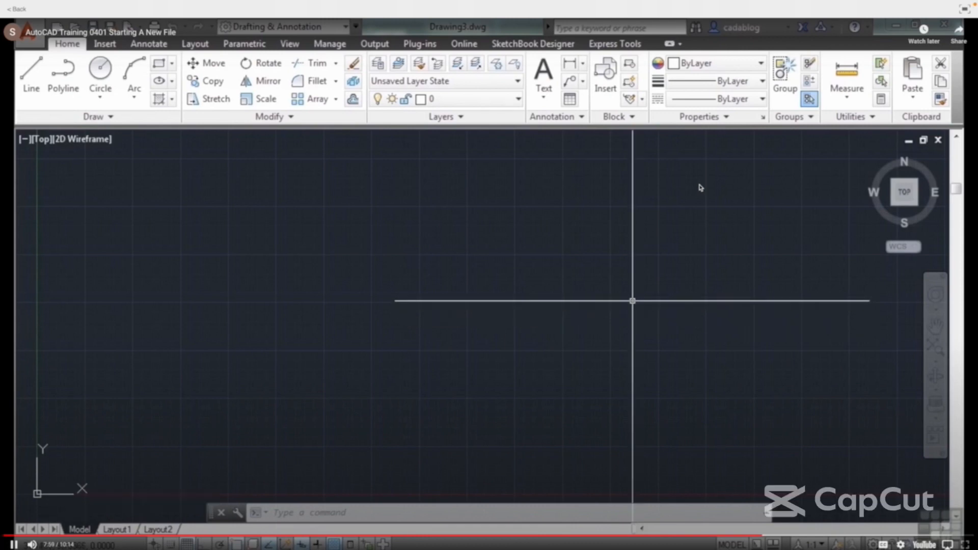
pyautogui.moveTo(736, 166)
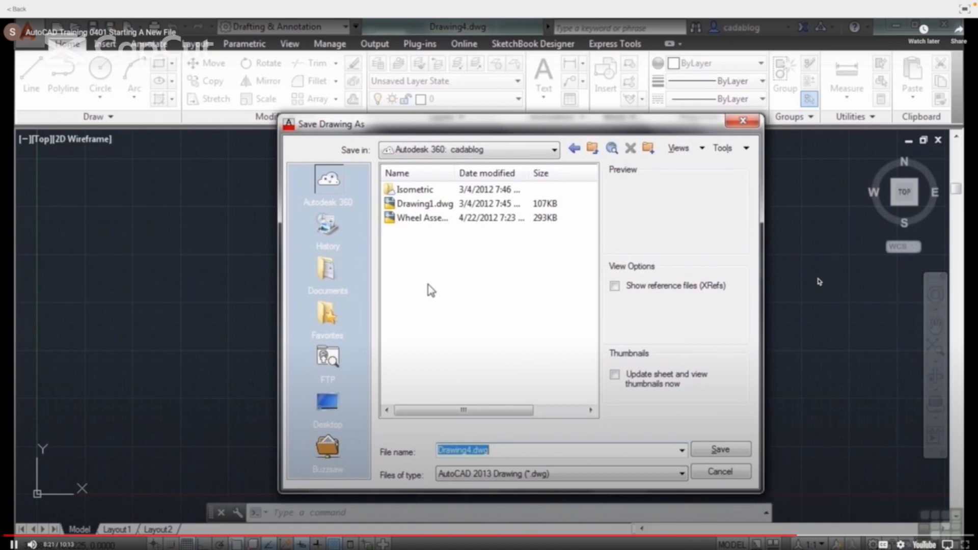
pyautogui.press('space')
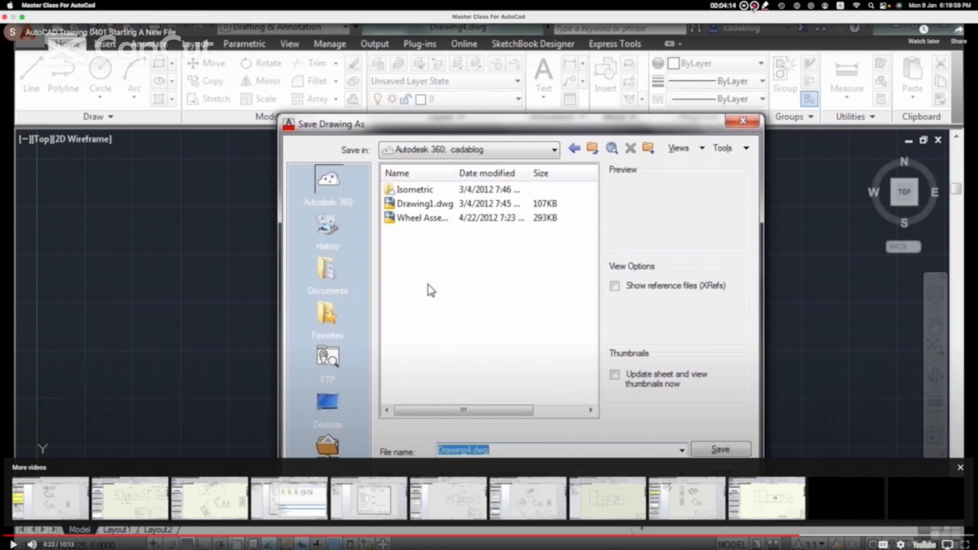
pyautogui.press('space')
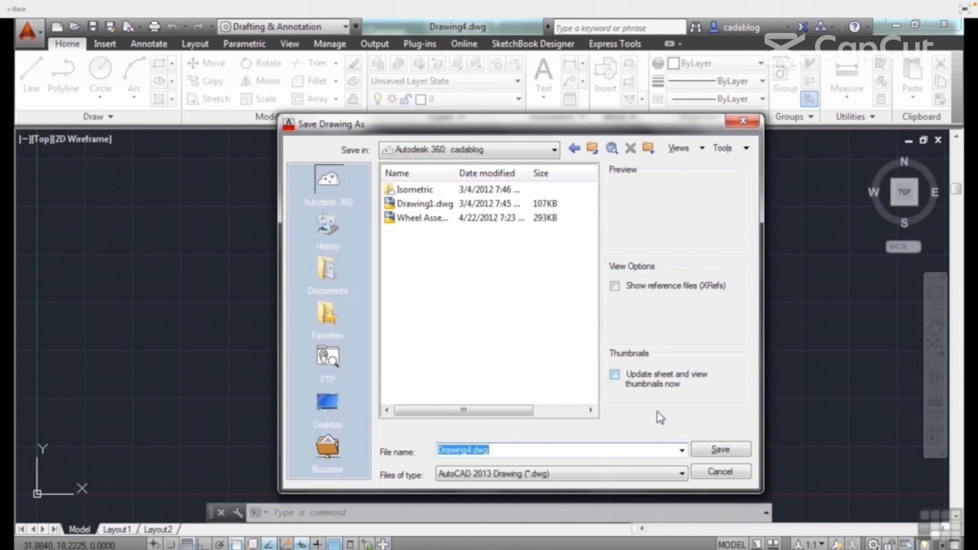
pyautogui.click(723, 472)
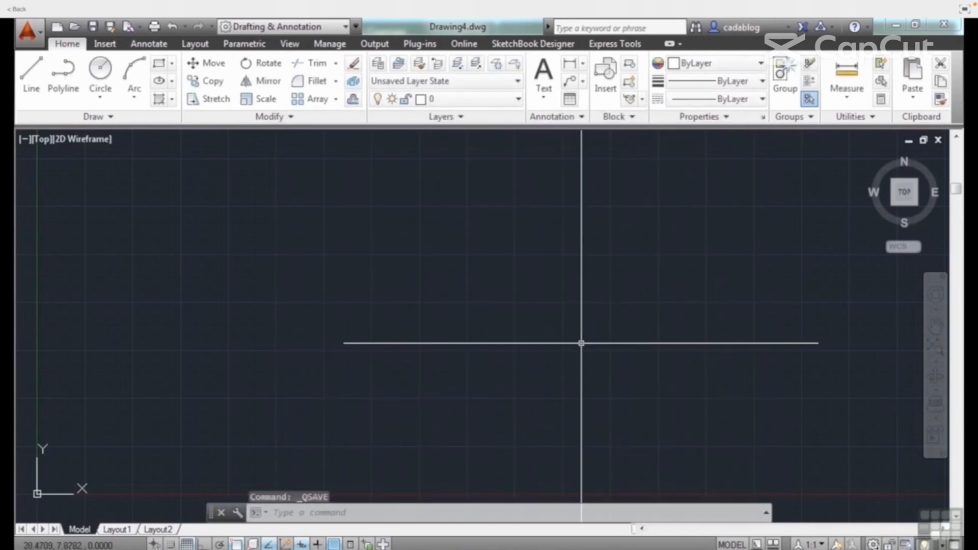
# Step: Open the acad.dwt template itself with the OPEN command, with the file type set to Drawing Template (*.dwt)
pyautogui.write('OPEN')
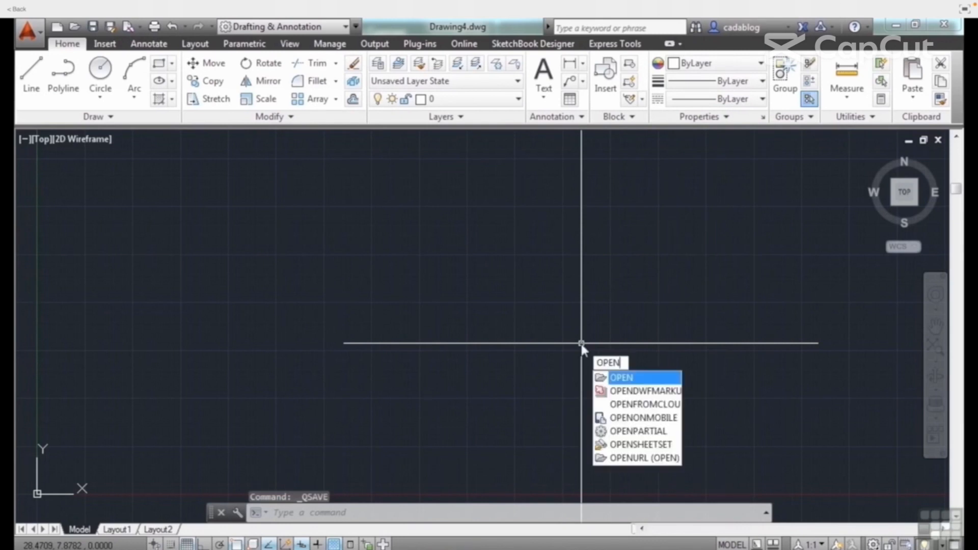
pyautogui.press('Return')
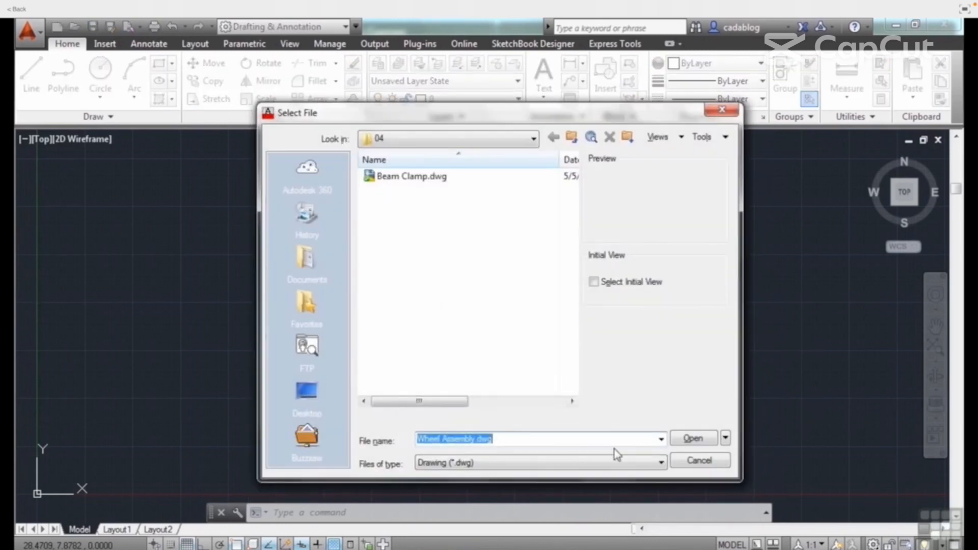
pyautogui.click(660, 463)
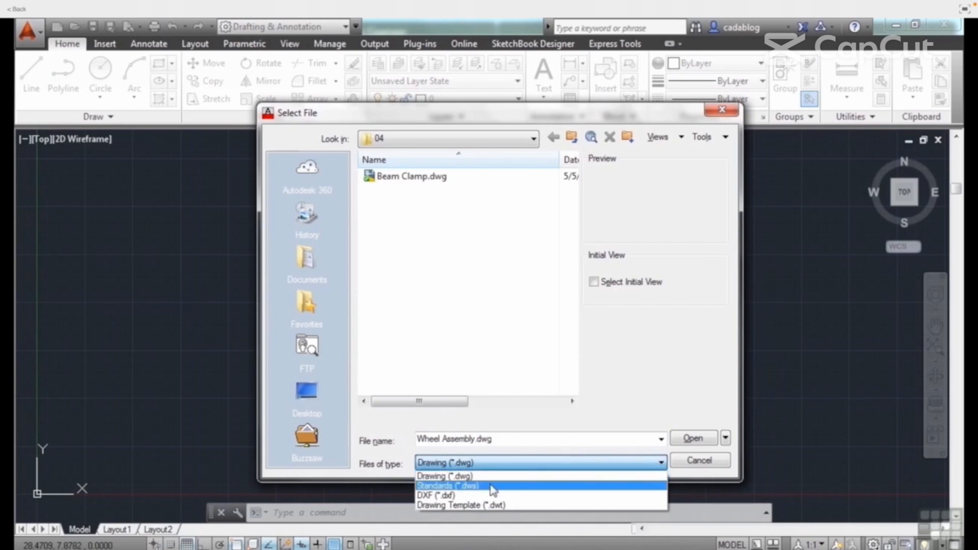
pyautogui.click(511, 506)
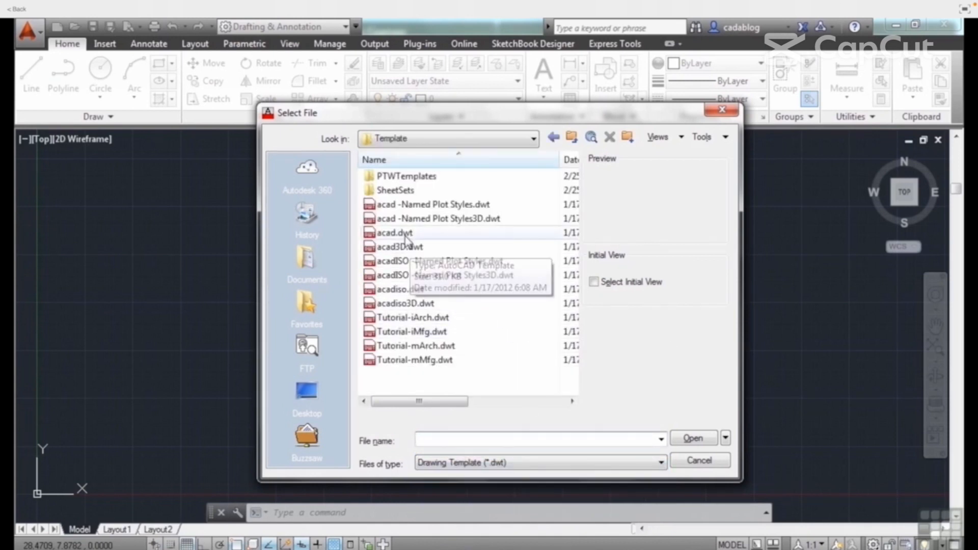
pyautogui.click(397, 233)
pyautogui.click(693, 438)
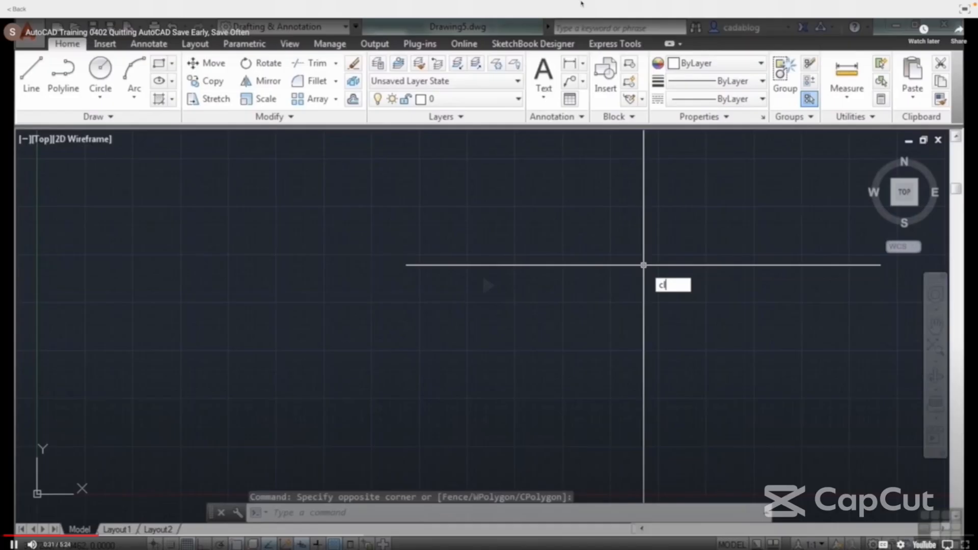
pyautogui.press('Escape')
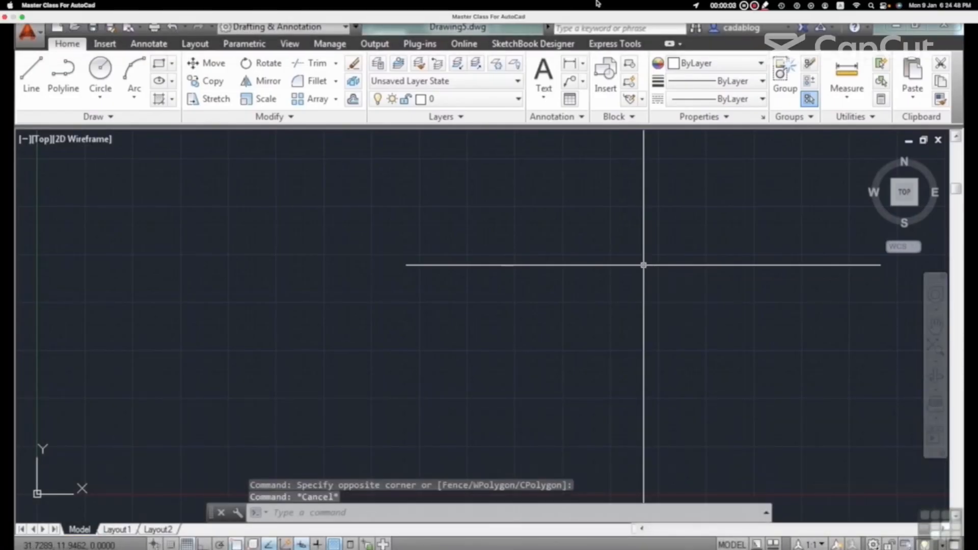
pyautogui.write('exit')
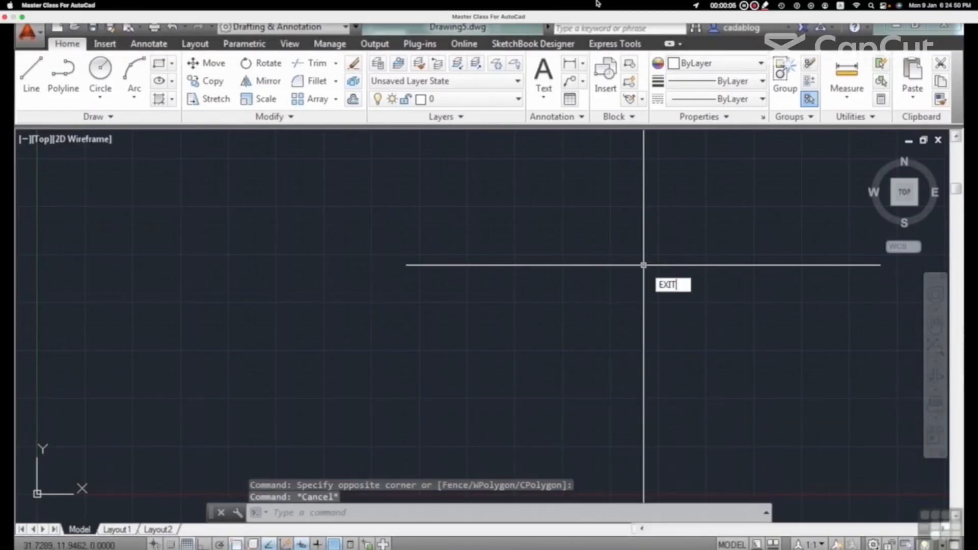
pyautogui.press('Escape')
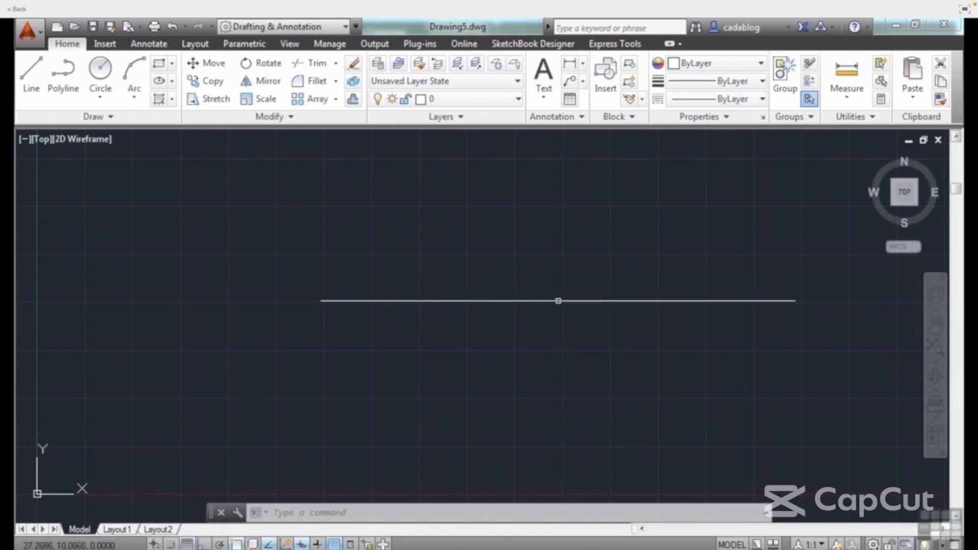
# Step: Start closing Drawing5.dwg with the CLOSE command, and cancel instead of deciding whether to save its changes
pyautogui.moveTo(641, 296); pyautogui.dragTo(435, 297, button='middle')
pyautogui.scroll(-4, 426, 299)
pyautogui.scroll(2, 430, 299)
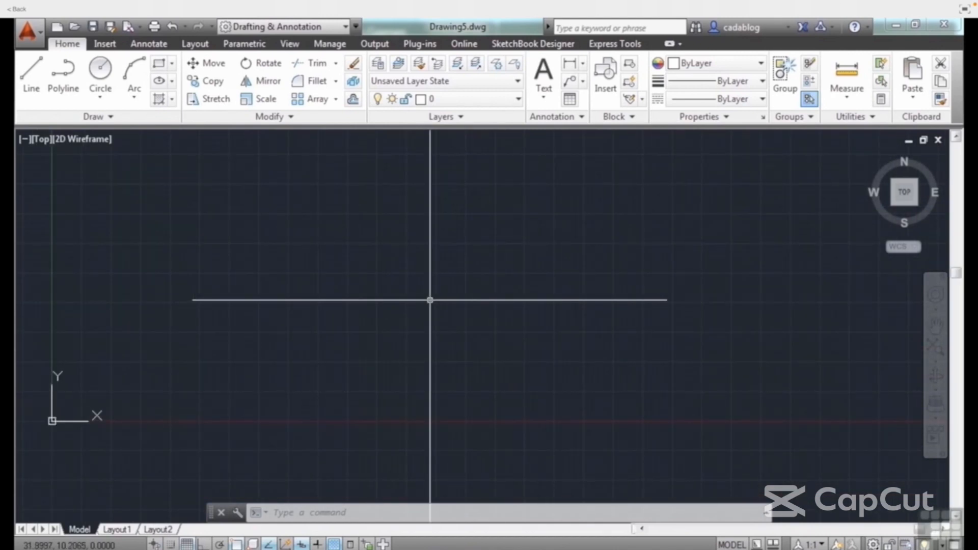
pyautogui.scroll(-2, 430, 300)
pyautogui.moveTo(438, 302)
pyautogui.mouseDown(button='middle')
pyautogui.moveTo(470, 306)
pyautogui.moveTo(443, 301)
pyautogui.mouseUp(button='middle')
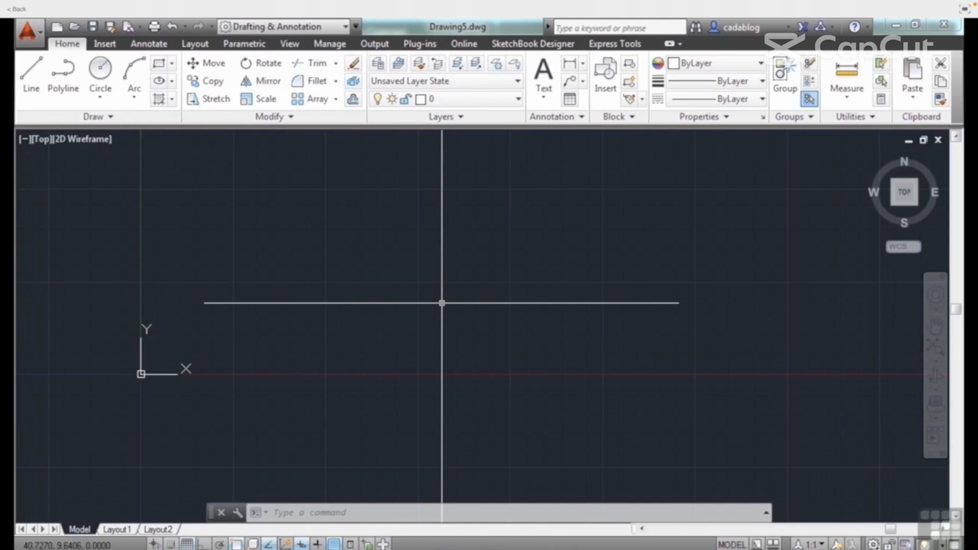
pyautogui.write('close')
pyautogui.press('Return')
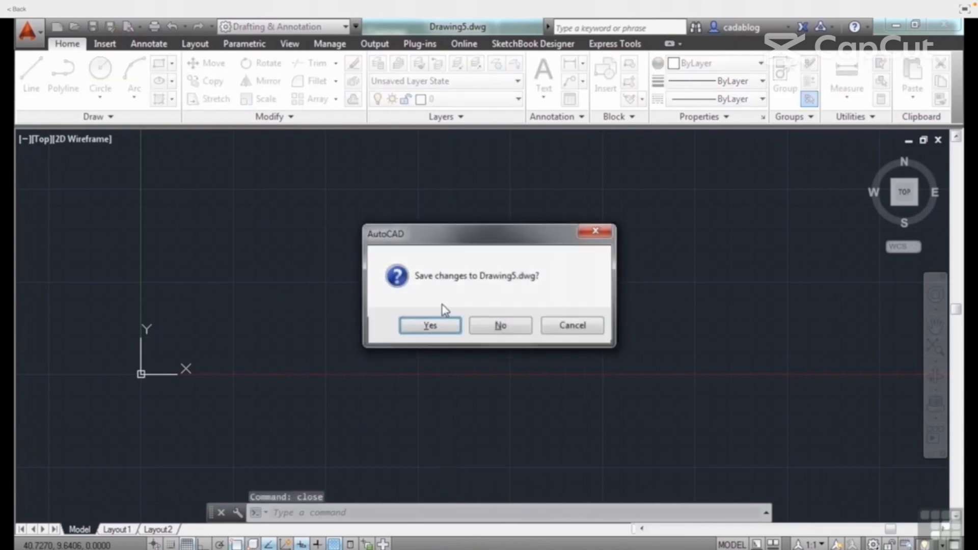
pyautogui.click(573, 327)
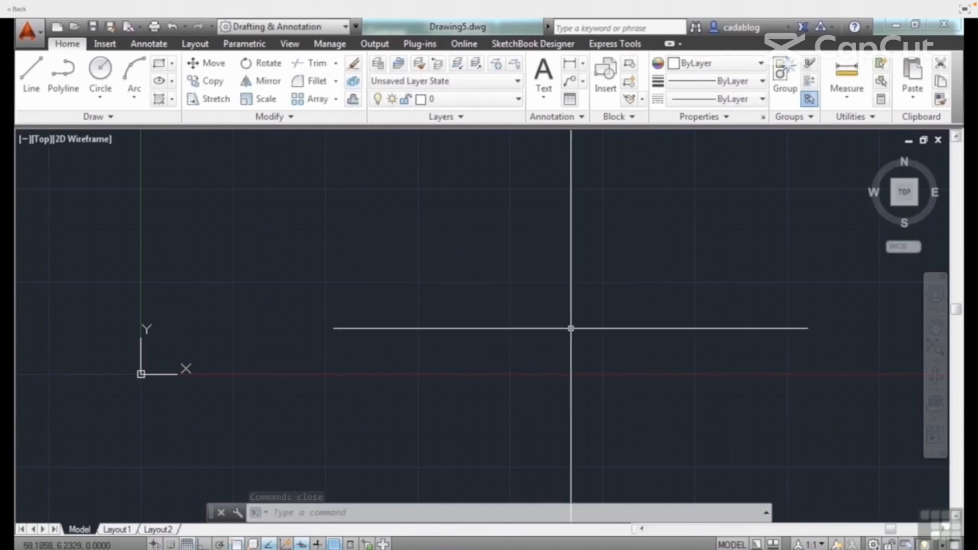
# Step: Close Drawing5.dwg without saving changes, and close every other open drawing from Wheel Assembly.dwg through Beam Clamp.dwg
pyautogui.click(939, 142)
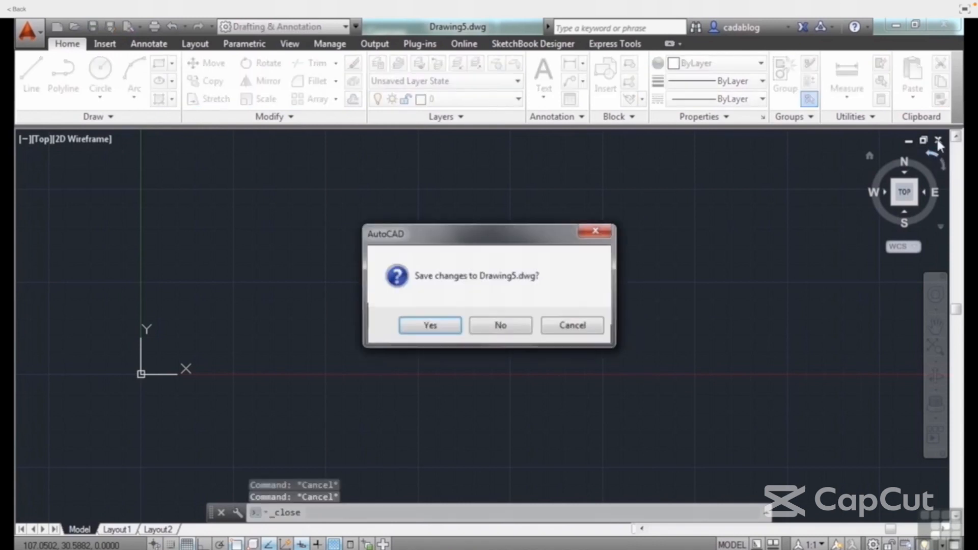
pyautogui.click(505, 330)
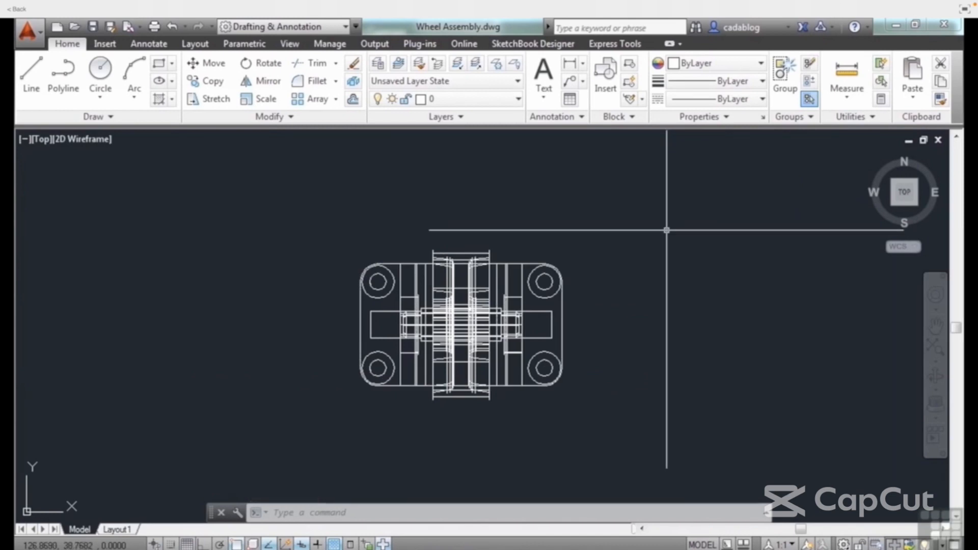
pyautogui.click(939, 140)
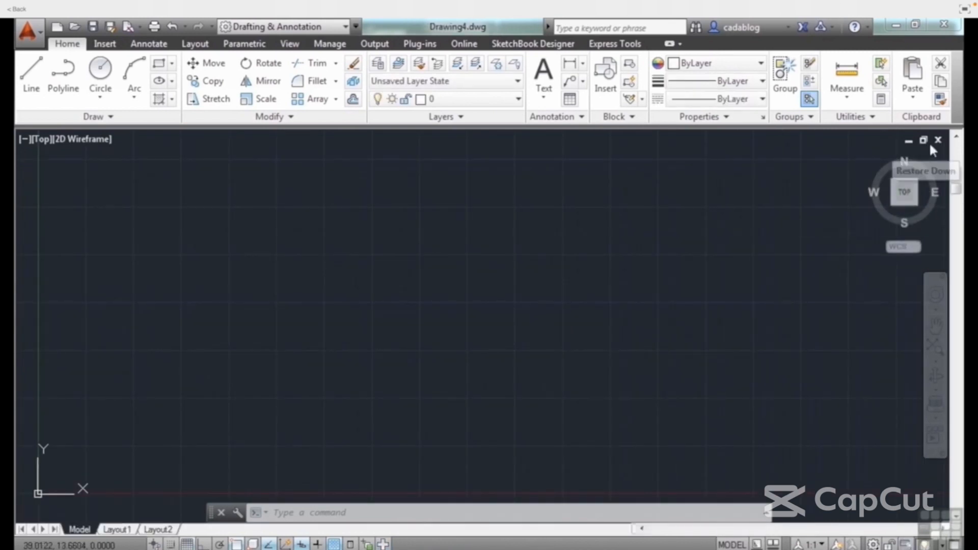
pyautogui.click(939, 141)
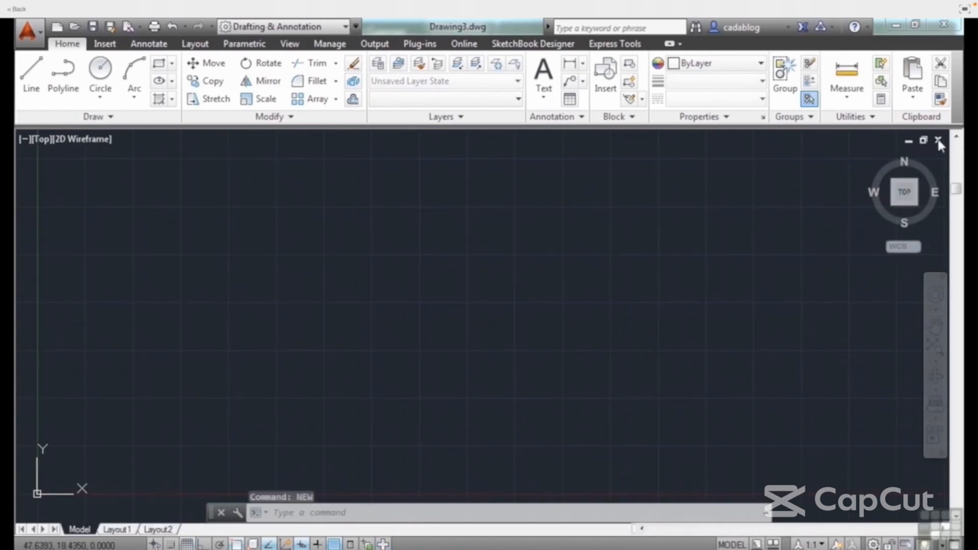
pyautogui.click(939, 141)
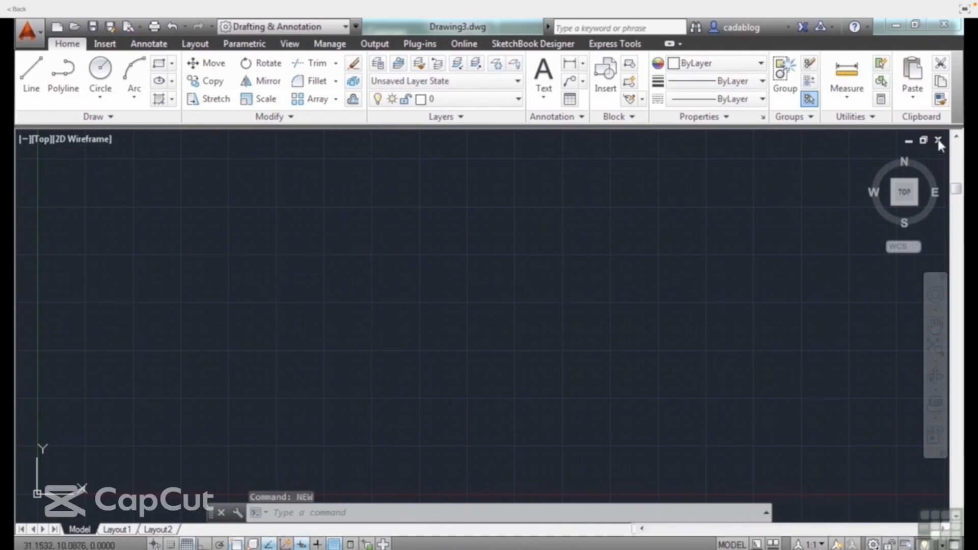
pyautogui.click(939, 141)
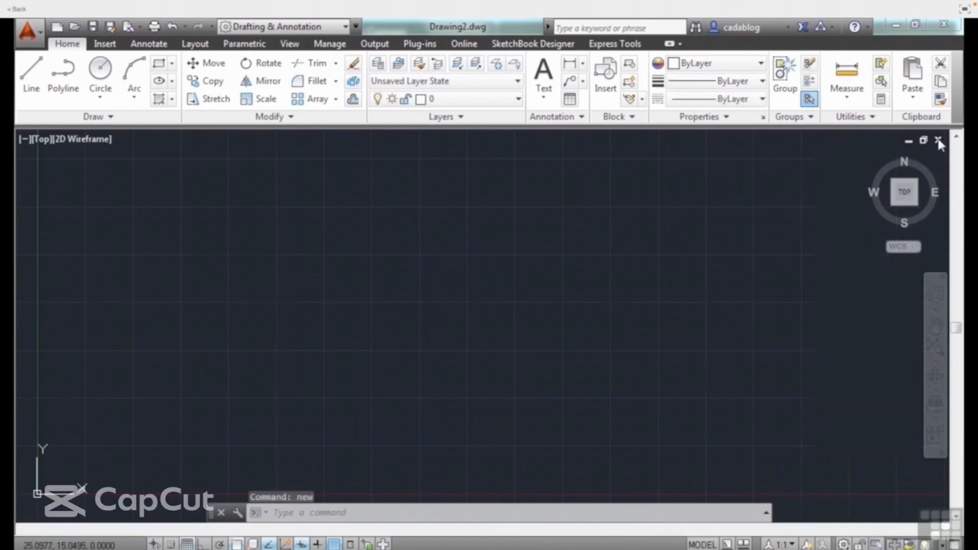
pyautogui.click(938, 141)
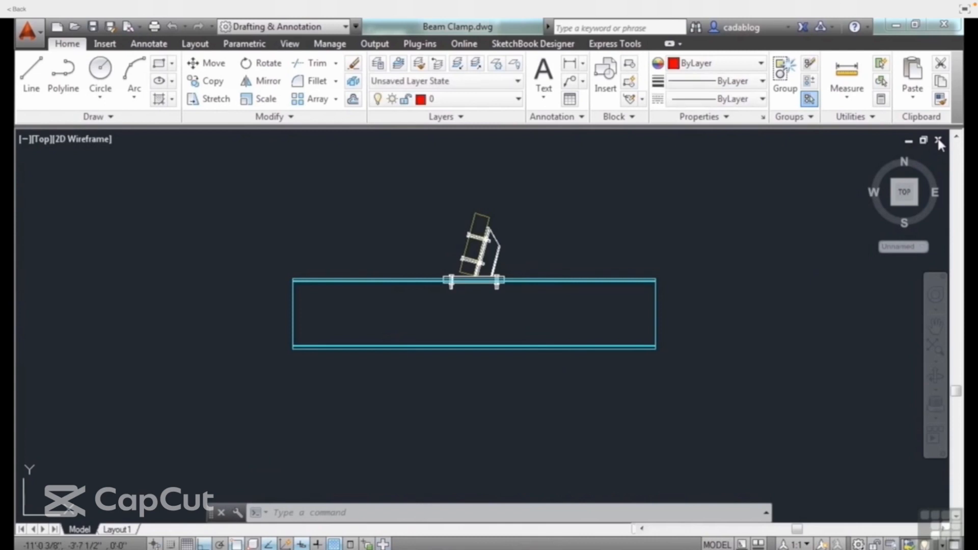
pyautogui.click(939, 141)
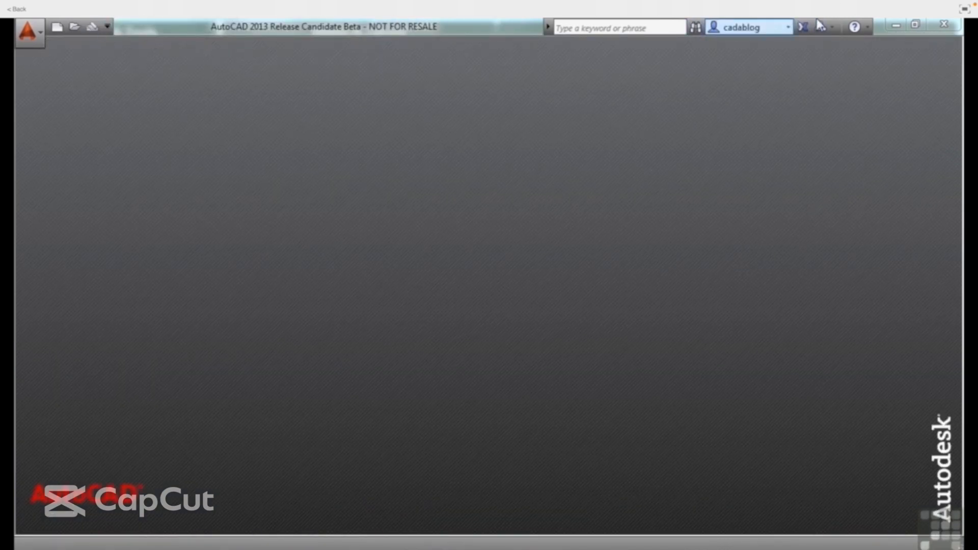
# Step: Reopen the pinned Wheel Assembly.dwg from the recent documents and save it under its existing name
pyautogui.moveTo(413, 548)
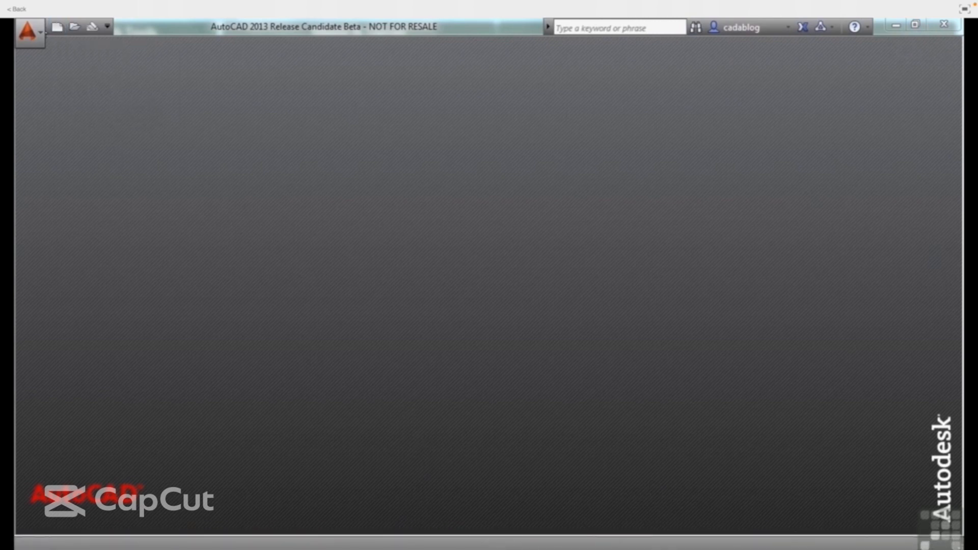
pyautogui.click(27, 30)
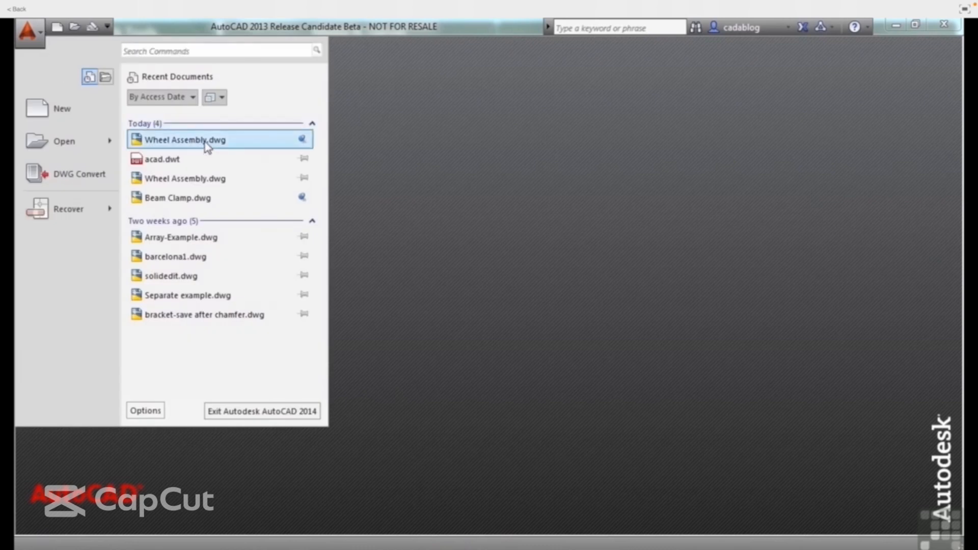
pyautogui.click(207, 142)
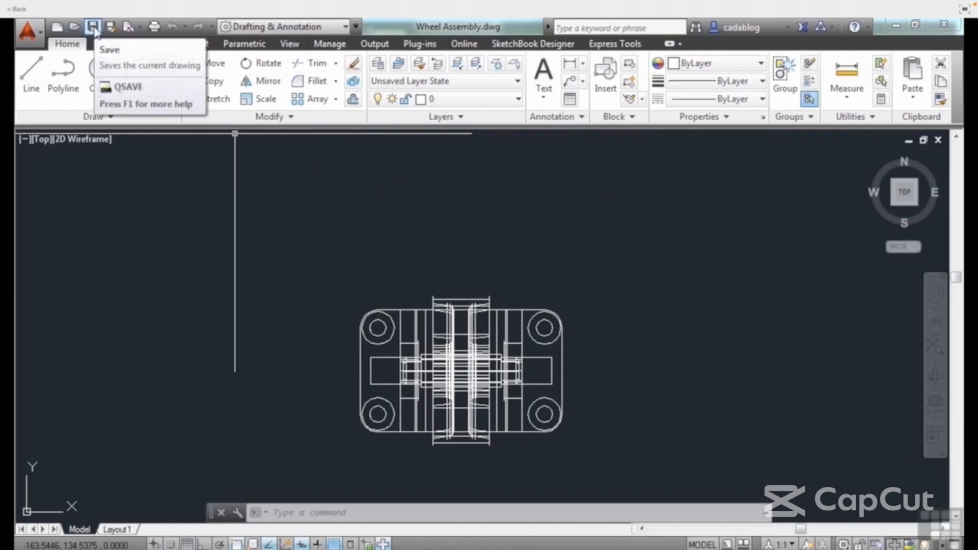
pyautogui.click(93, 27)
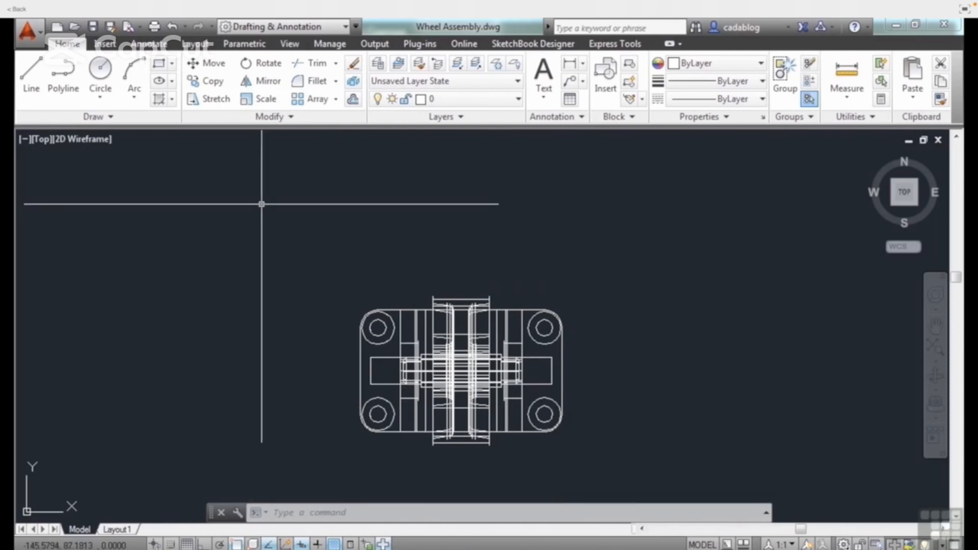
# Step: Start a Save As of Wheel Assembly.dwg, cancel it, and save the drawing with the QSAVE command instead
pyautogui.click(112, 29)
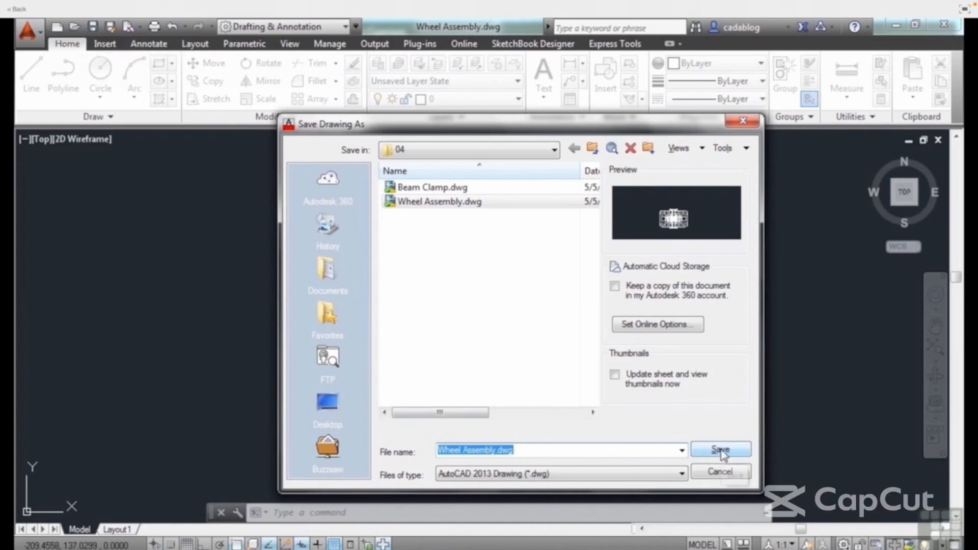
pyautogui.click(720, 472)
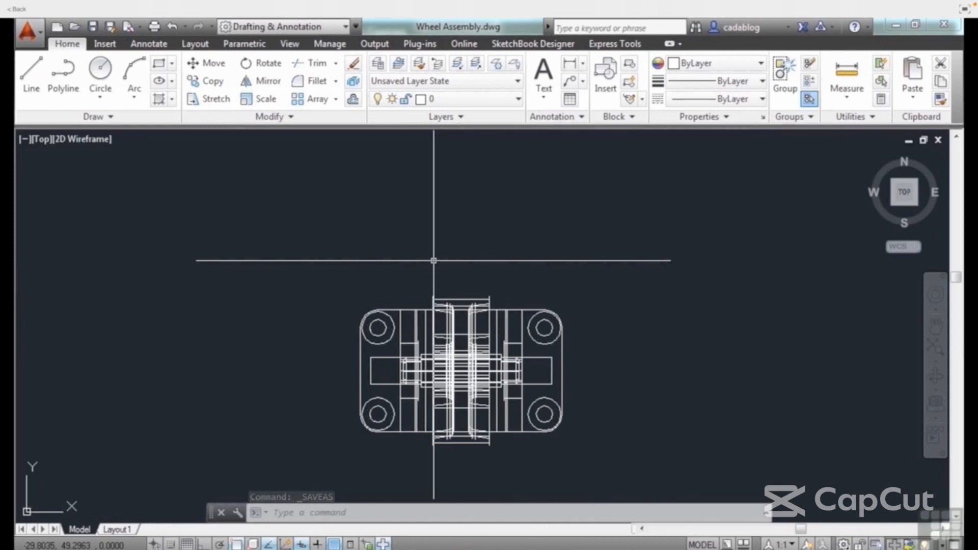
pyautogui.write('QSAV')
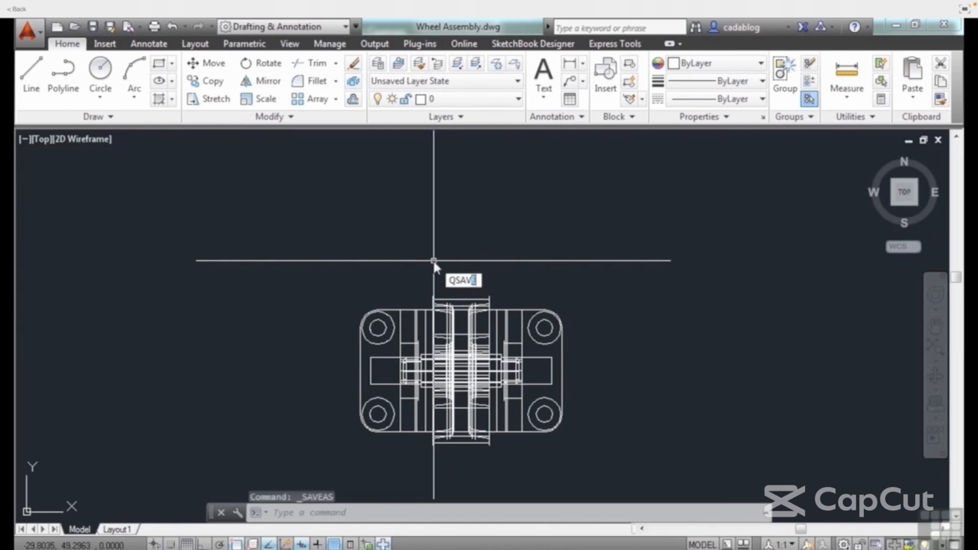
pyautogui.press('Return')
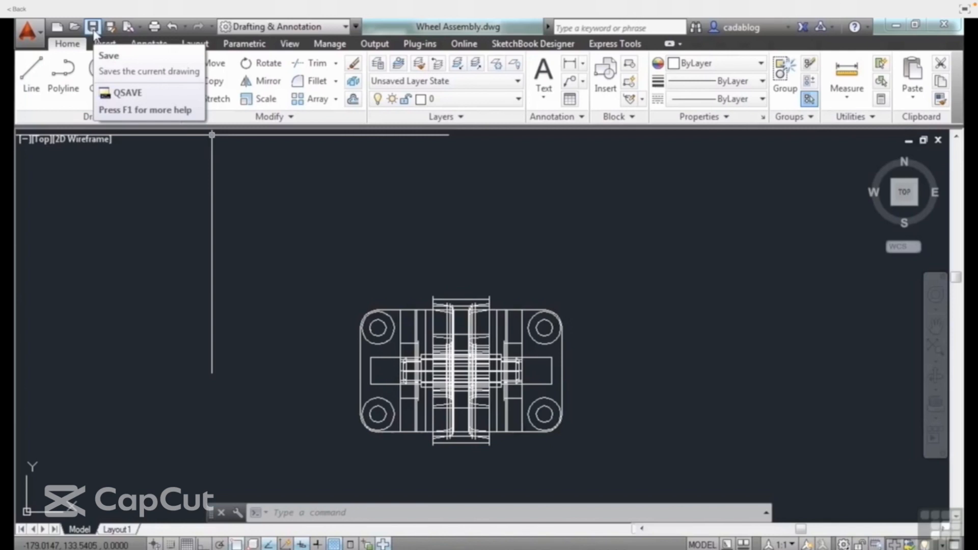
# Step: View the Save As formats offered for a copy of the drawing, and save Wheel Assembly.dwg in place
pyautogui.click(27, 31)
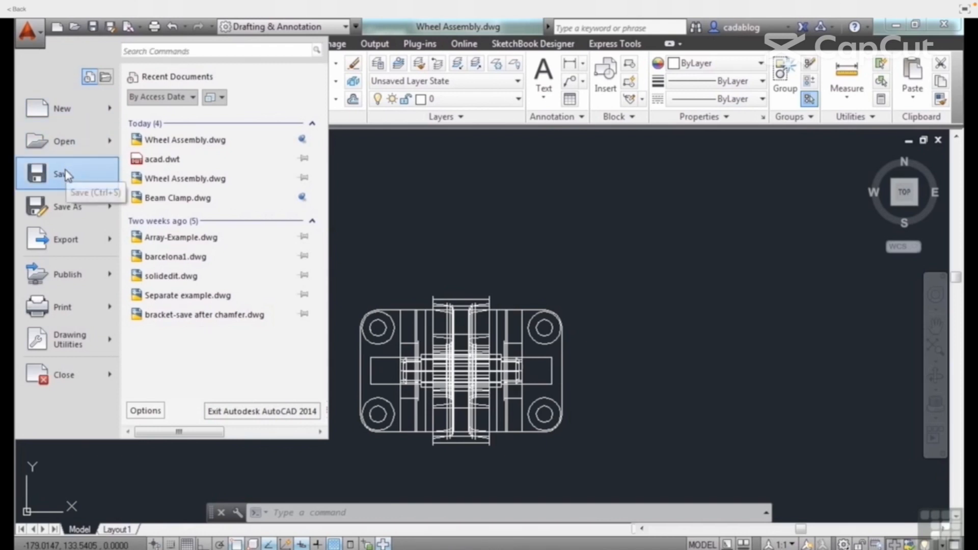
pyautogui.moveTo(69, 210)
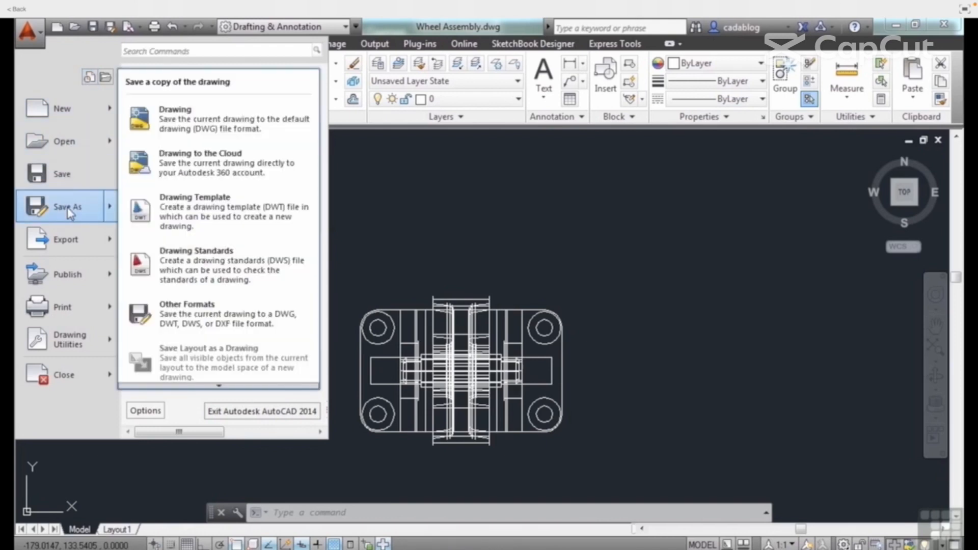
pyautogui.click(380, 236)
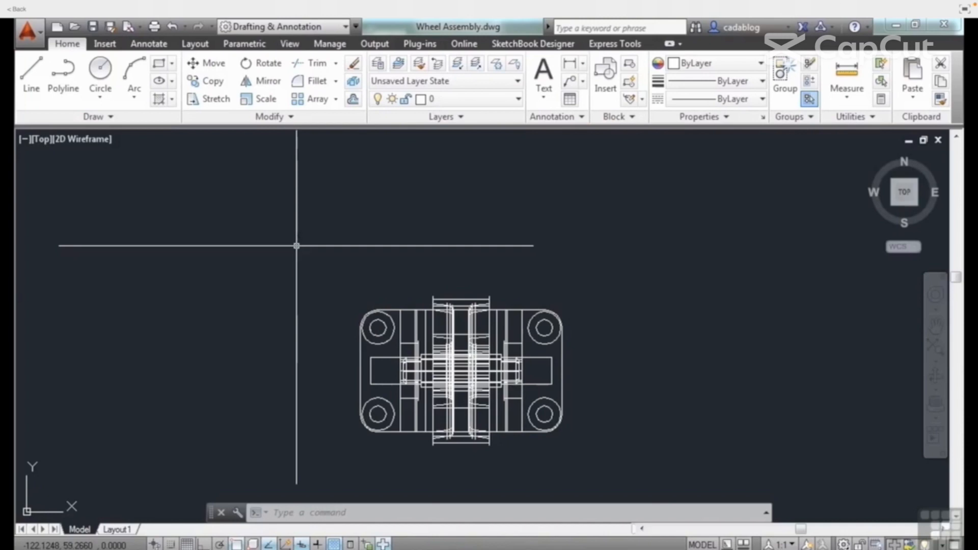
pyautogui.hotkey('ctrl', 's')
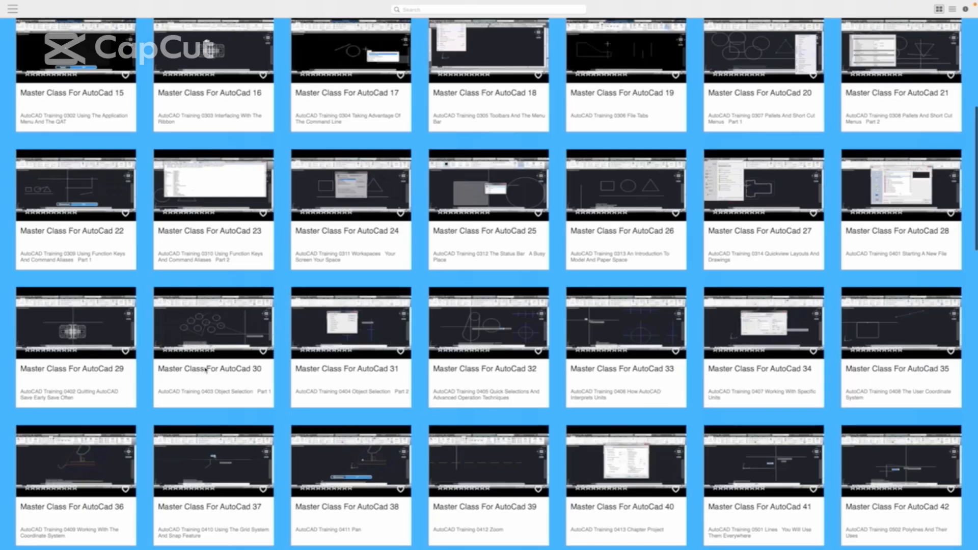
# Step: Open the Master Class For AutoCad 30 lesson on object selection and play its video enlarged
pyautogui.click(205, 370)
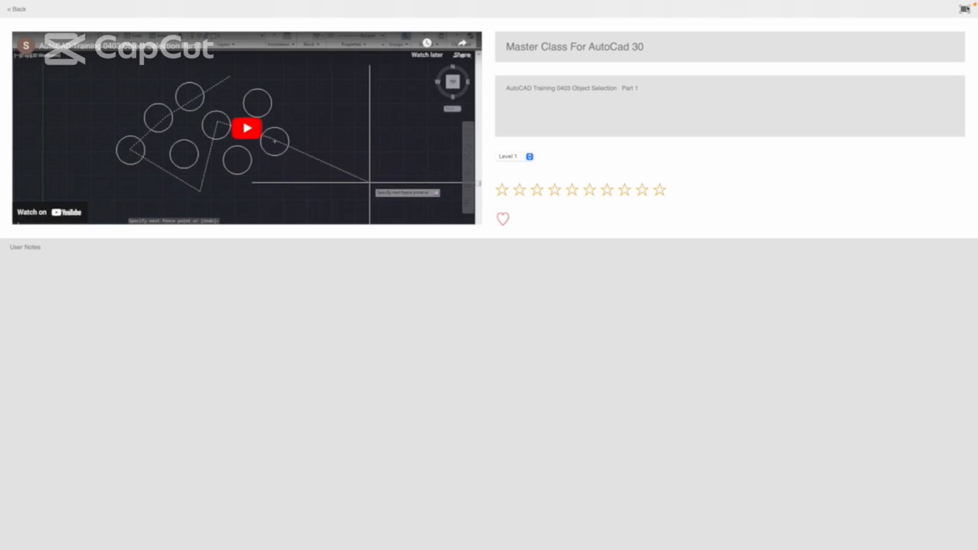
pyautogui.click(967, 9)
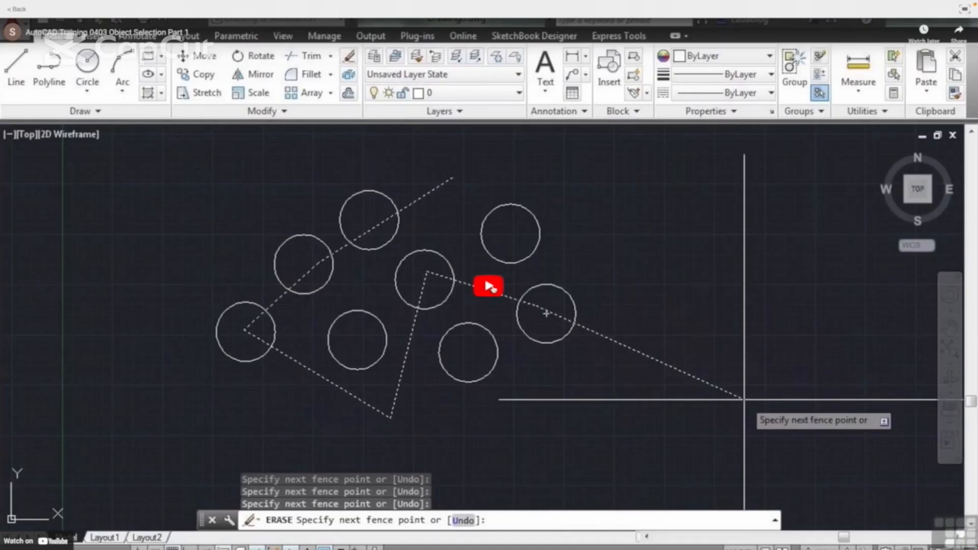
pyautogui.click(489, 287)
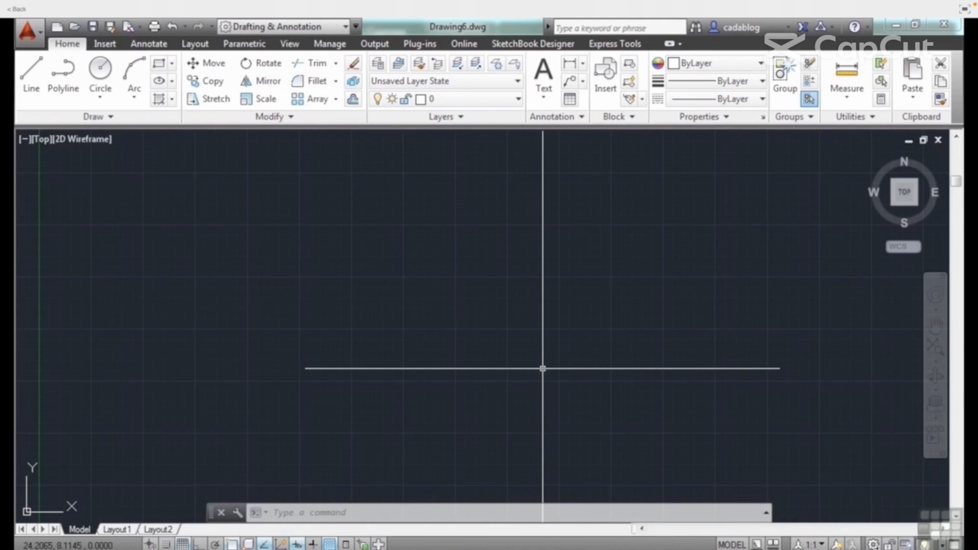
# Step: Draw a freehand circle in the empty area of Drawing6.dwg with the Circle command
pyautogui.write('c')
pyautogui.press('Return')
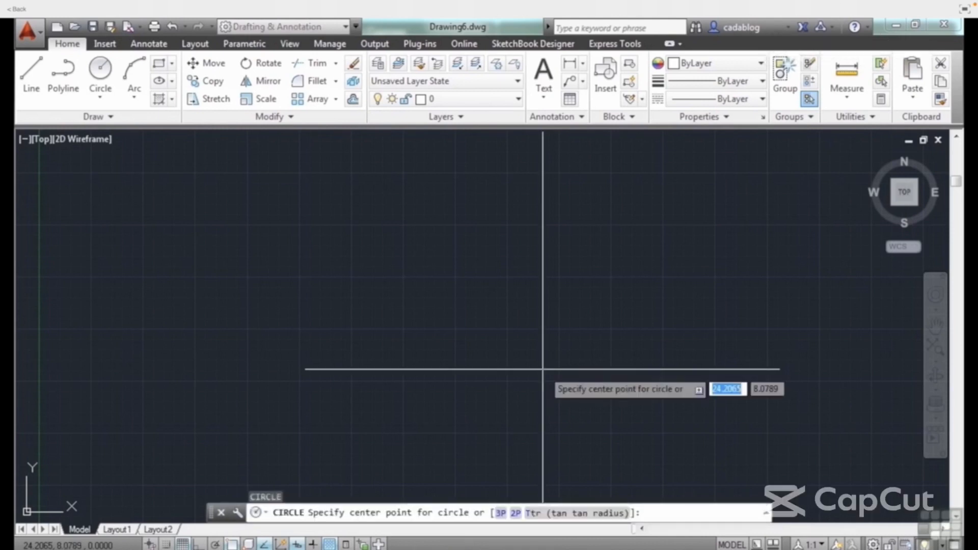
pyautogui.click(416, 274)
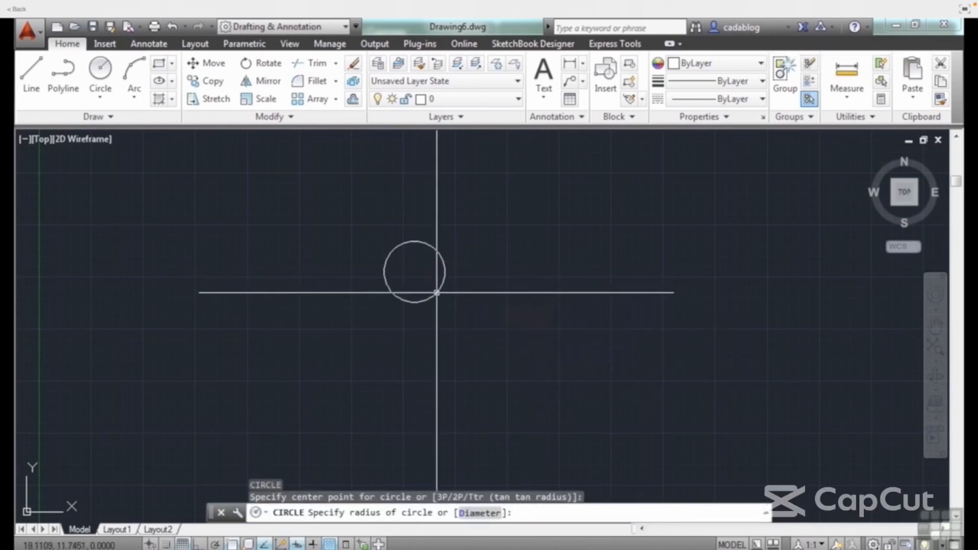
pyautogui.click(444, 278)
pyautogui.scroll(7, 448, 291)
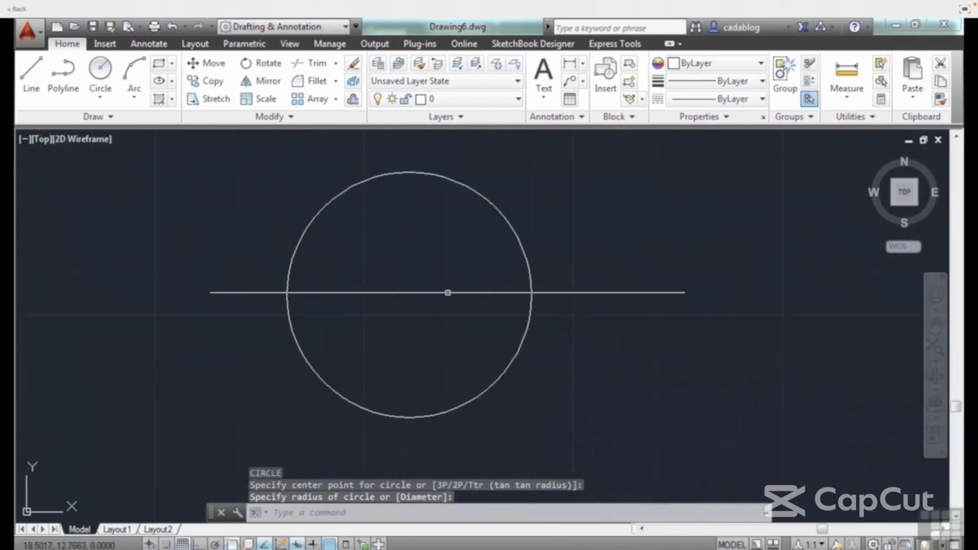
pyautogui.scroll(-3, 448, 290)
# Step: Copy the circle with the Copy command to scatter seven more identical circles across the drawing
pyautogui.write('COPY')
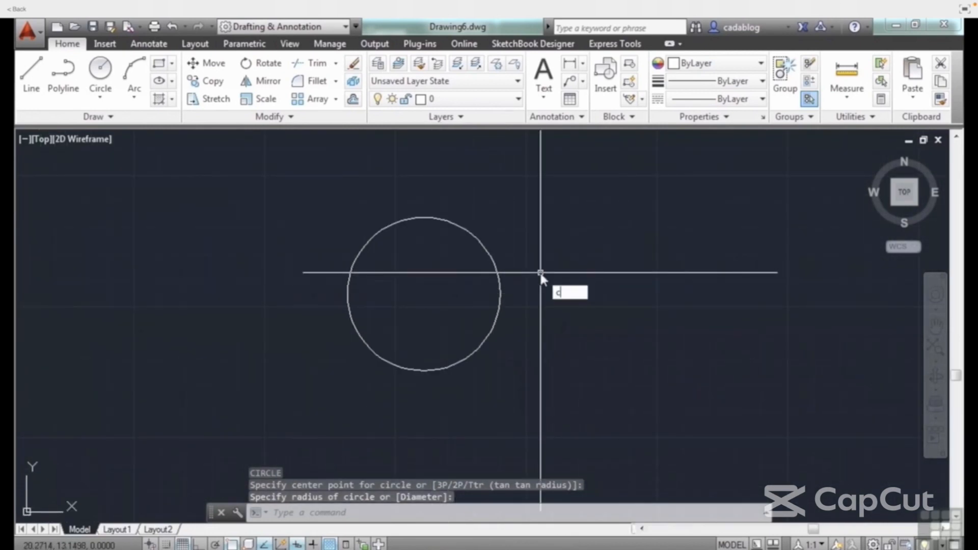
pyautogui.press('Return')
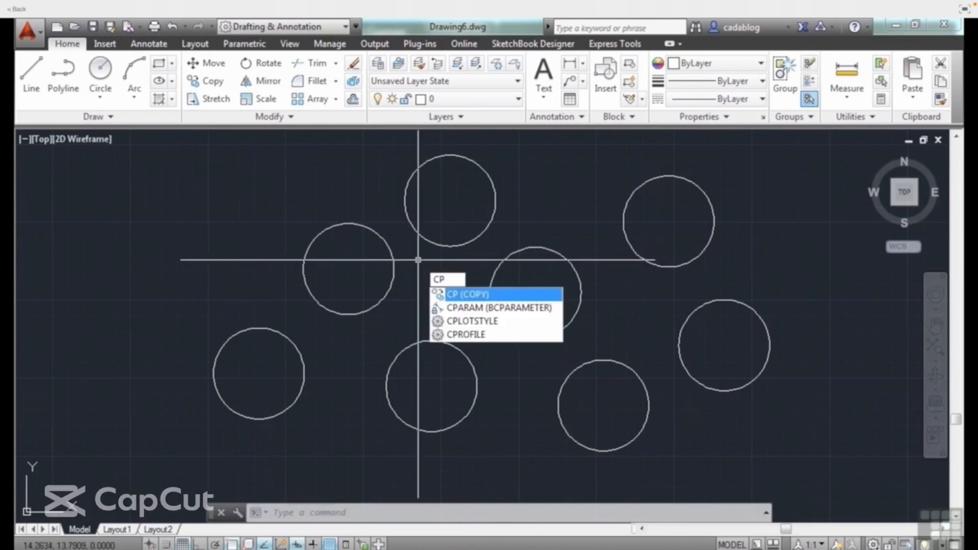
pyautogui.press('Escape')
# Step: Erase the top, upper-left and far-left circles by picking each one individually, and undo the erase
pyautogui.write('er')
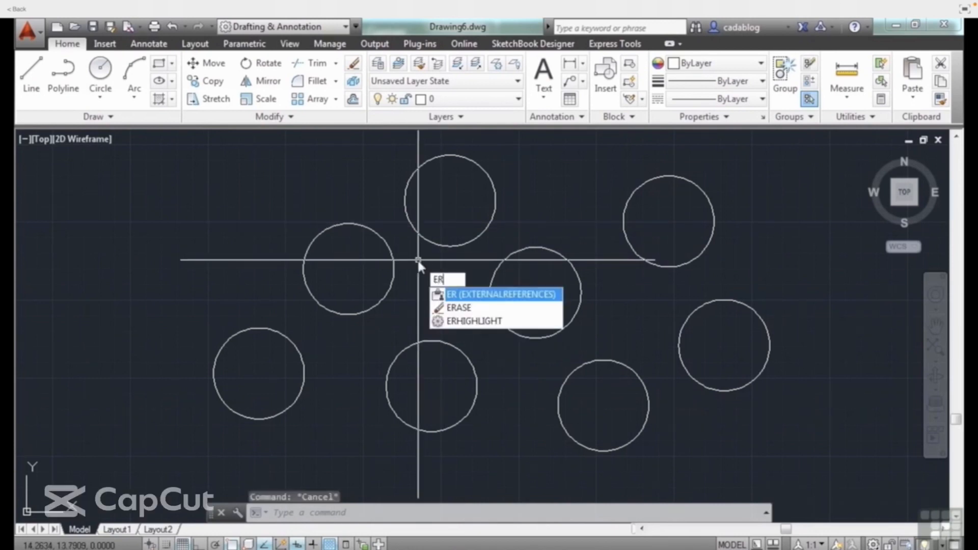
pyautogui.write('ase')
pyautogui.press('Return')
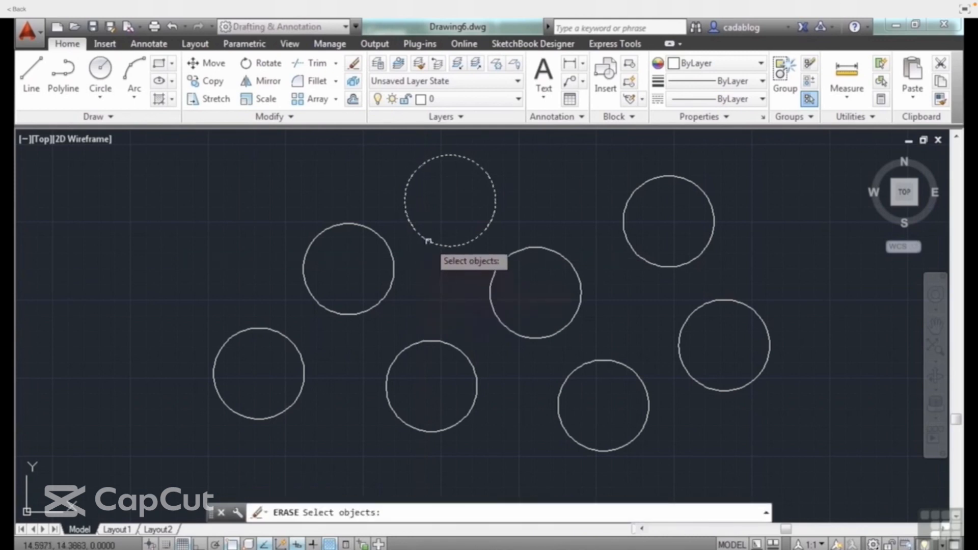
pyautogui.click(428, 241)
pyautogui.click(394, 264)
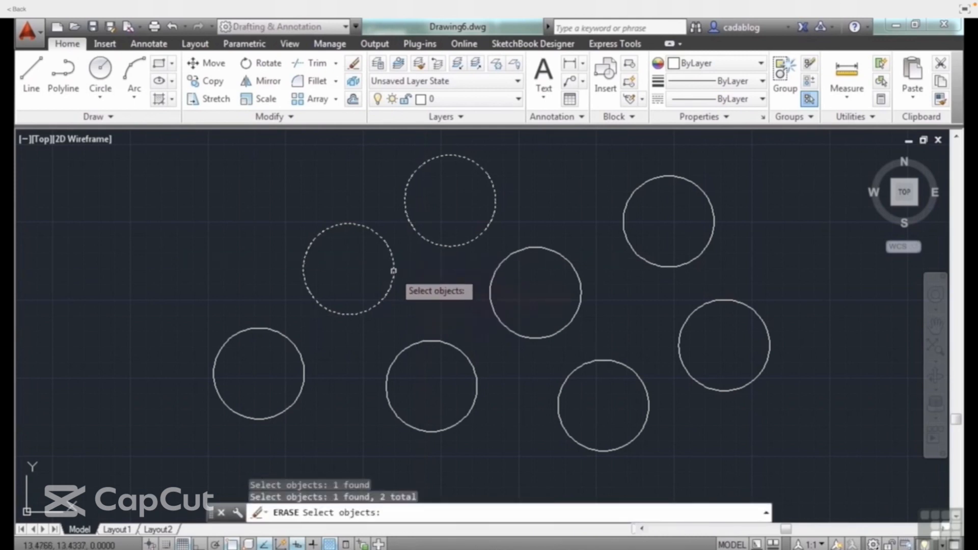
pyautogui.click(300, 348)
pyautogui.press('Return')
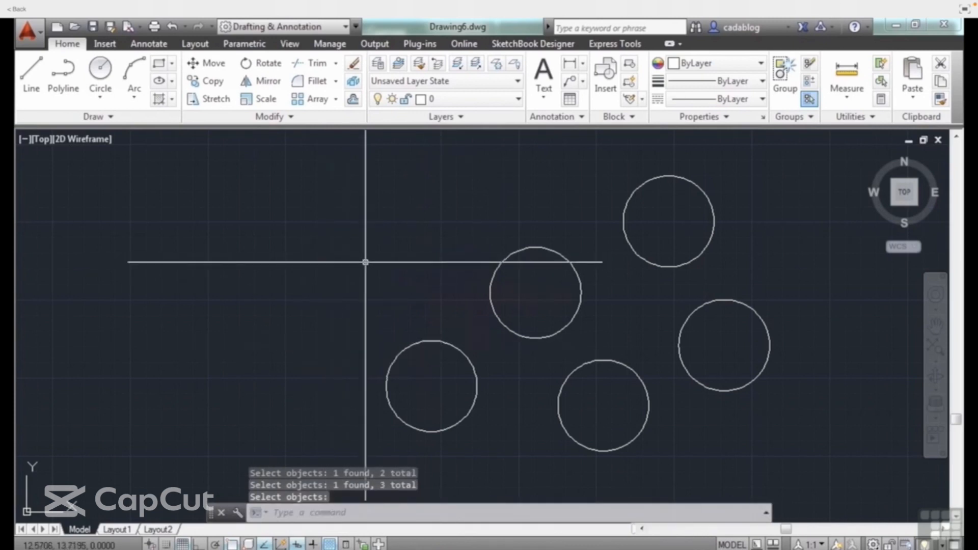
pyautogui.hotkey('ctrl', 'z')
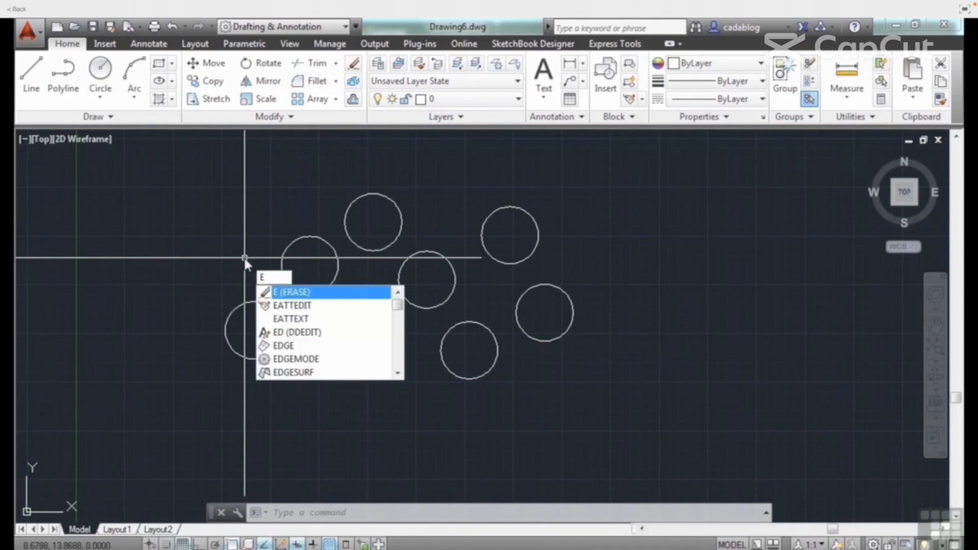
# Step: Start Erase and select the two circles fully enclosed by a window across the group's right half
pyautogui.press('Return')
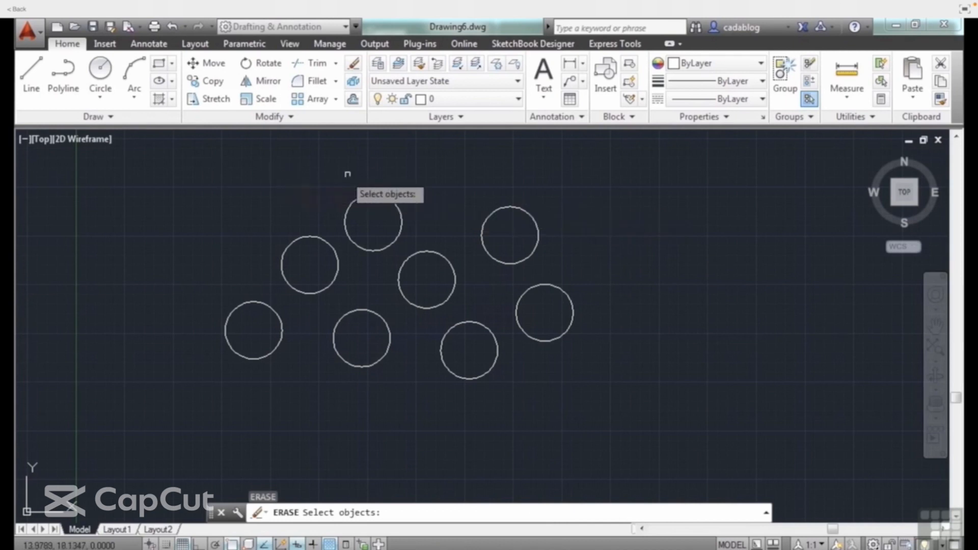
pyautogui.click(408, 163)
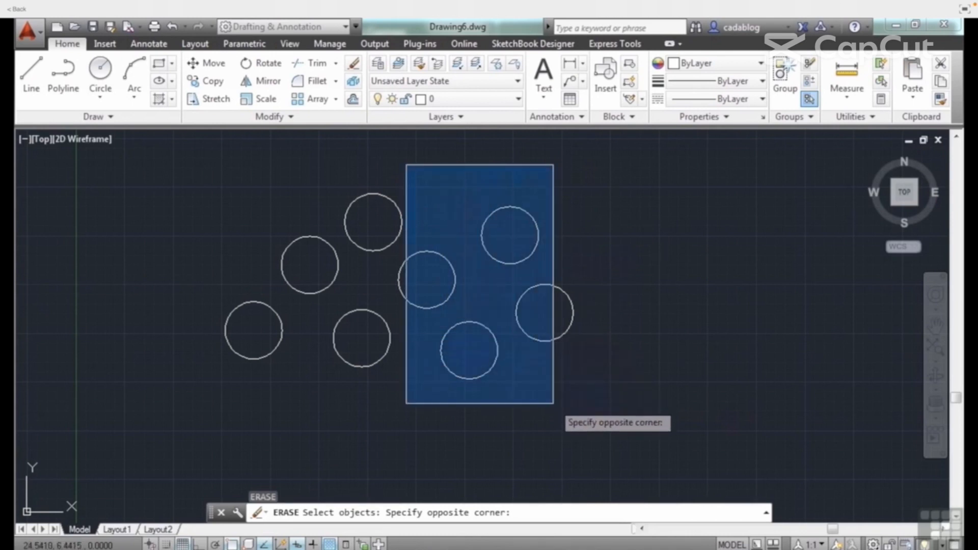
pyautogui.click(554, 404)
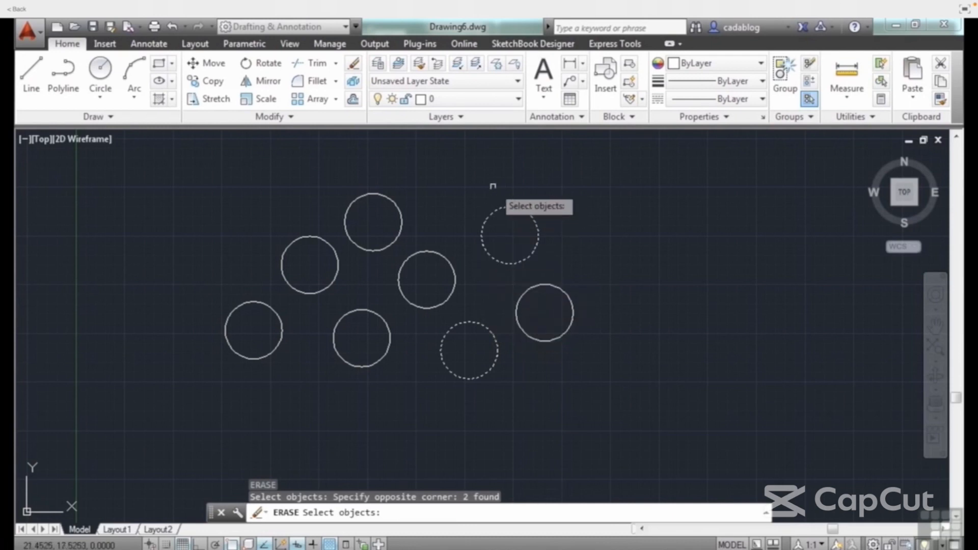
# Step: Extend the erase selection to all eight circles, starting with a crossing window over the middle ones, and cancel the command
pyautogui.click(440, 195)
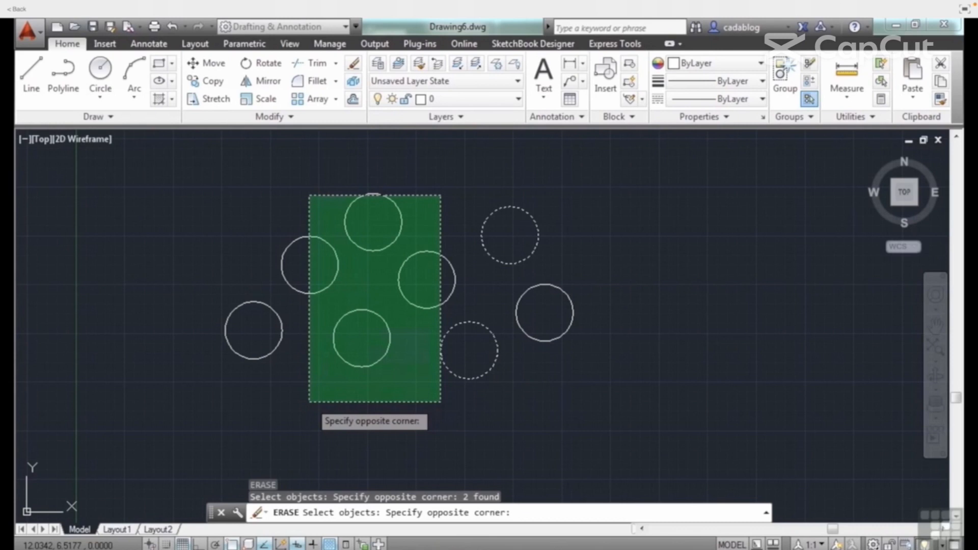
pyautogui.moveTo(575, 293)
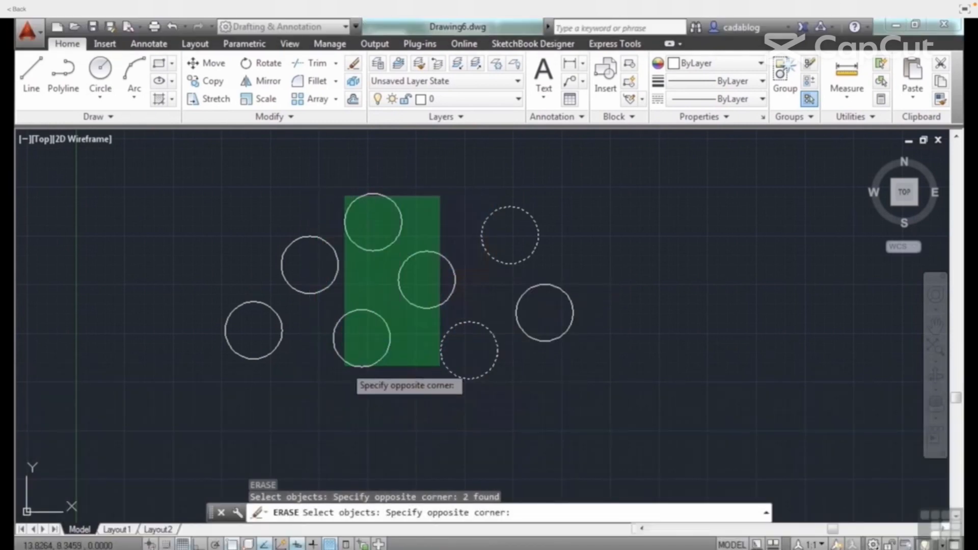
pyautogui.moveTo(677, 132)
pyautogui.click(677, 181)
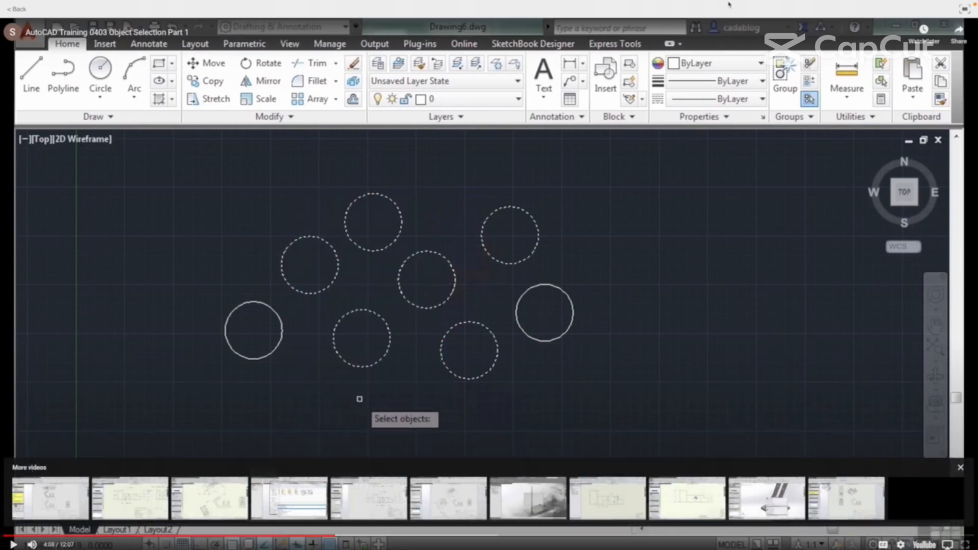
pyautogui.moveTo(731, 2)
pyautogui.click(447, 328)
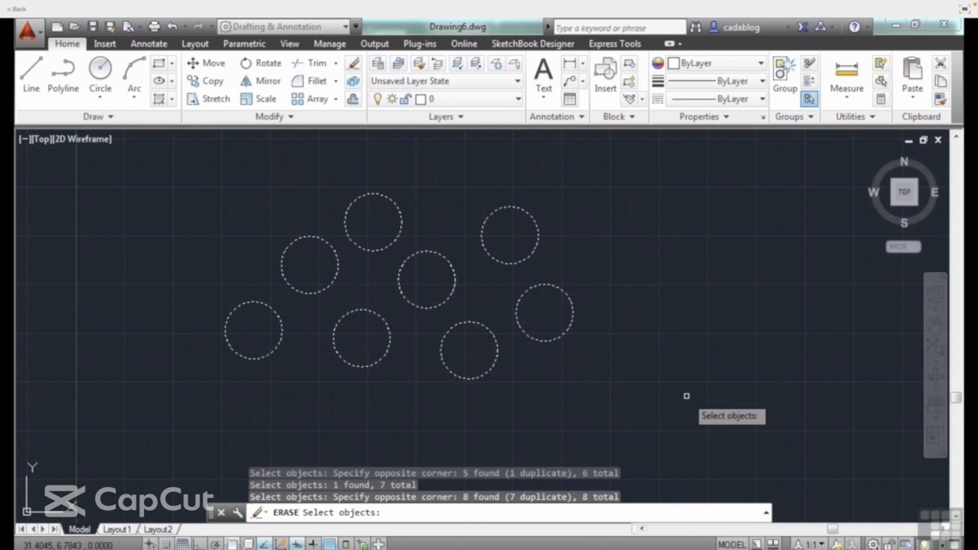
pyautogui.press('Escape')
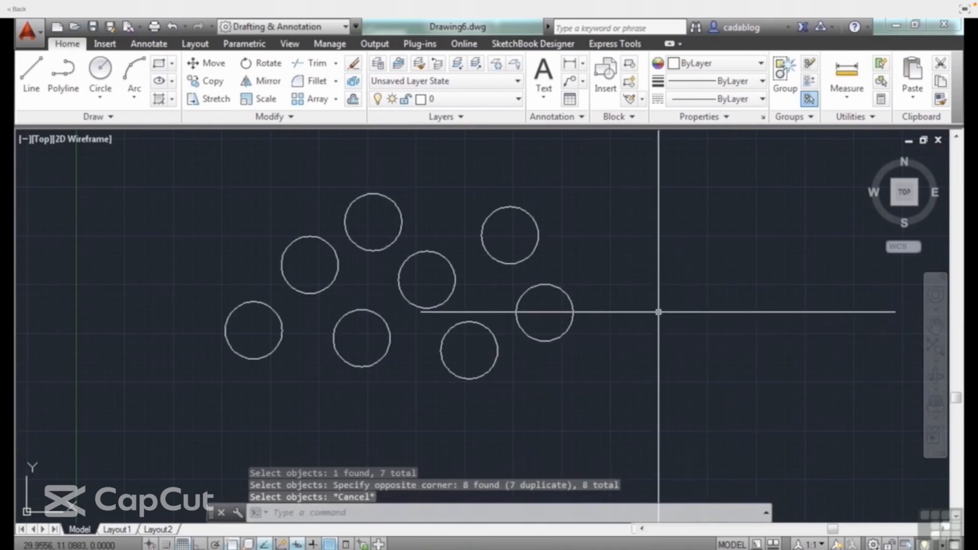
# Step: Run Erase with the All option to select every circle, and cancel without erasing
pyautogui.write('erase')
pyautogui.press('Return')
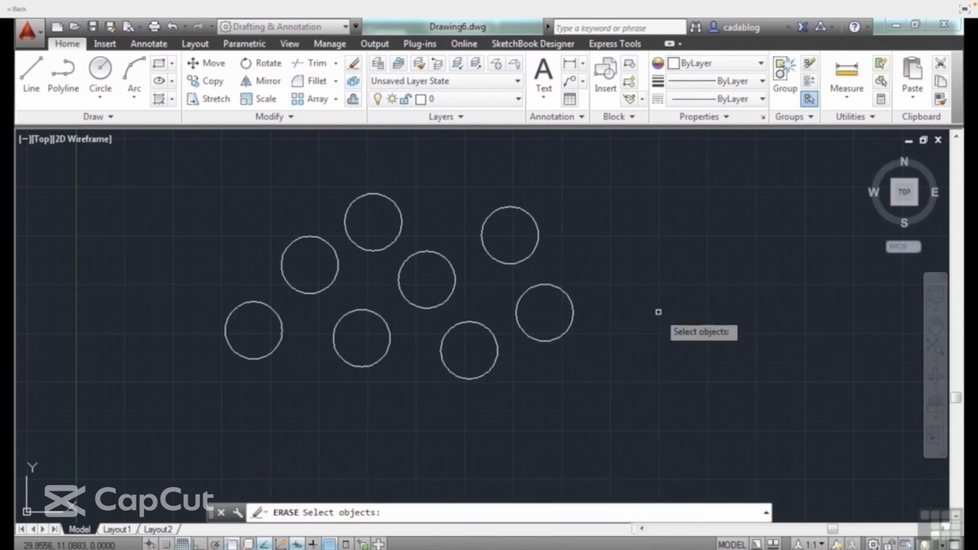
pyautogui.write('all')
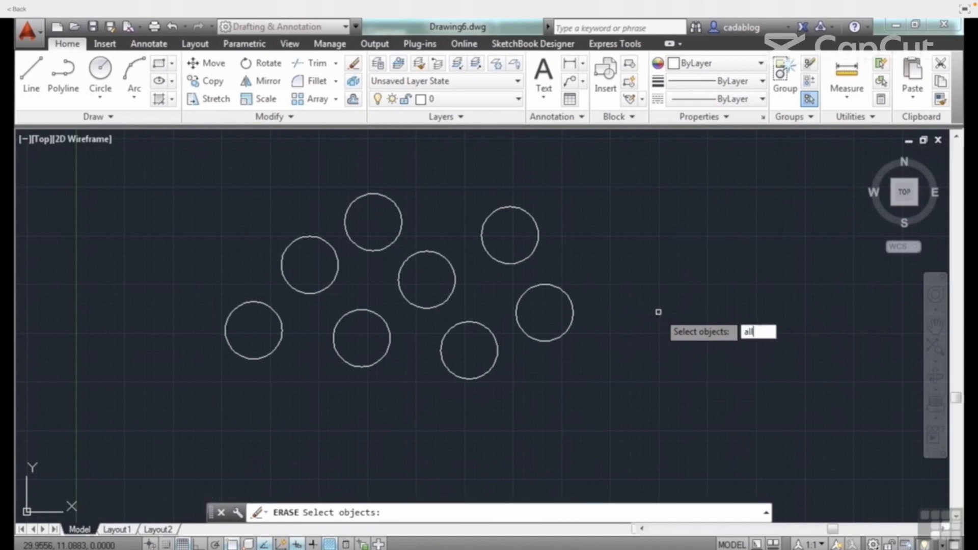
pyautogui.press('Return')
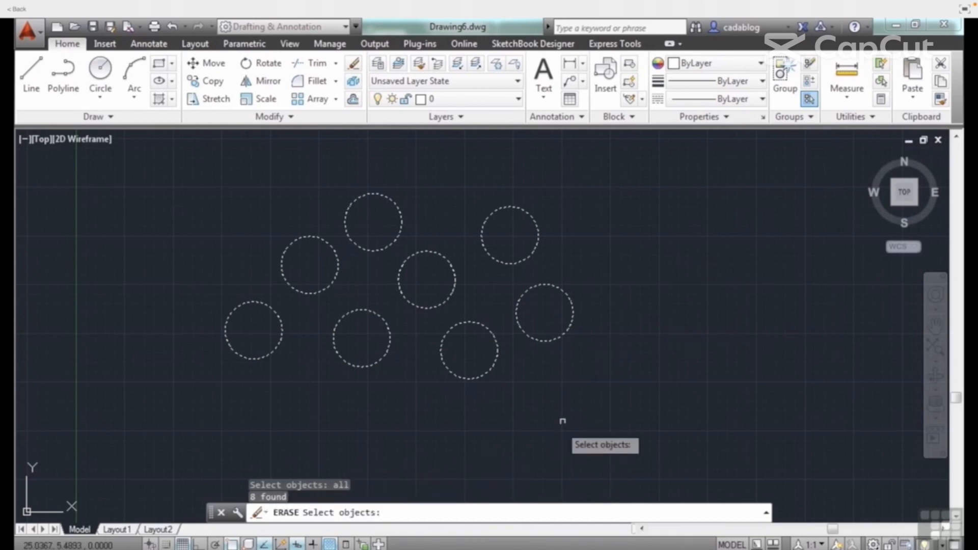
pyautogui.press('Escape')
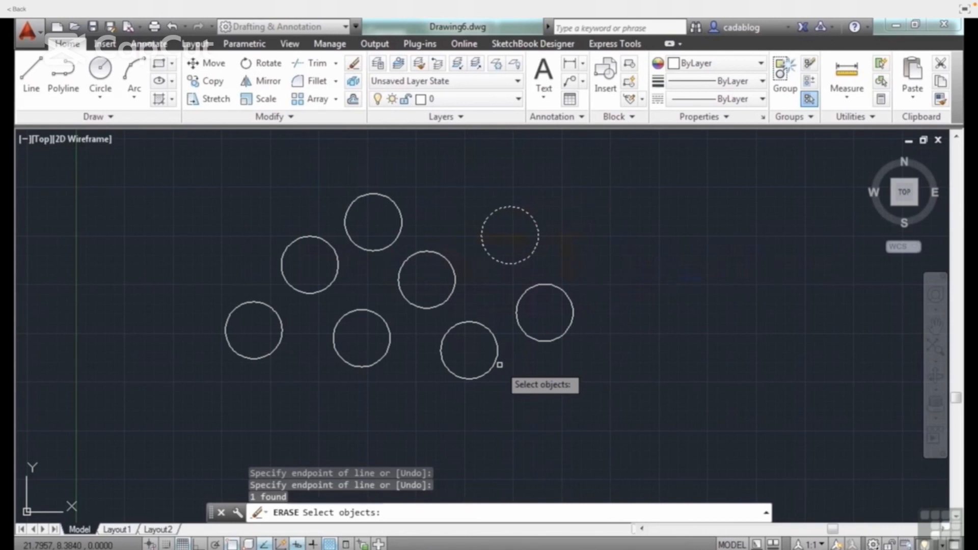
# Step: Select all the circles for Erase with a crossing window and take the centre circle out with the Remove option
pyautogui.moveTo(679, 270)
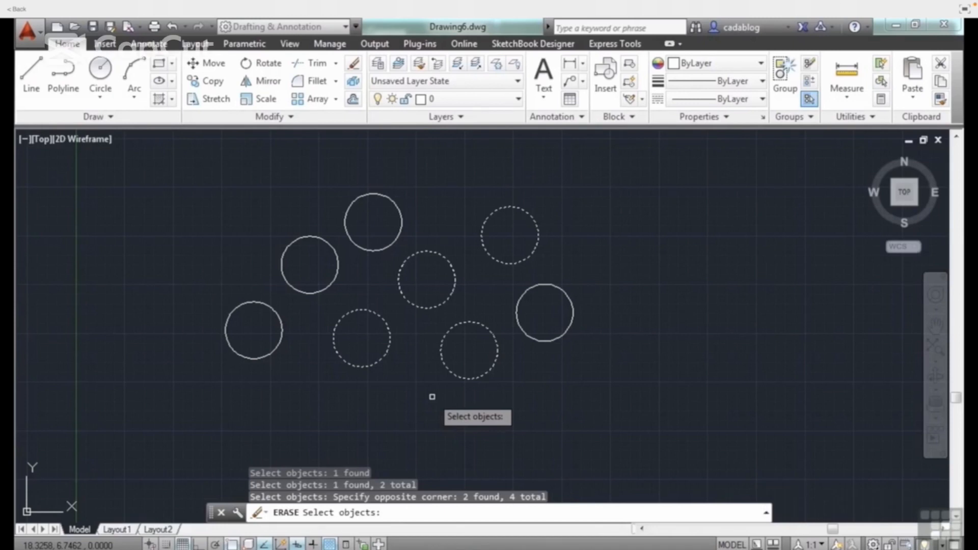
pyautogui.click(586, 178)
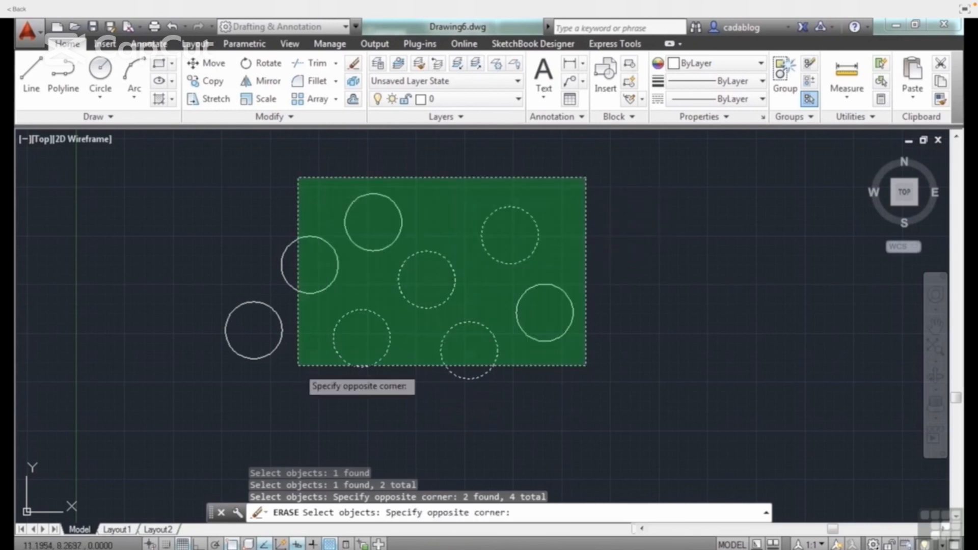
pyautogui.click(205, 396)
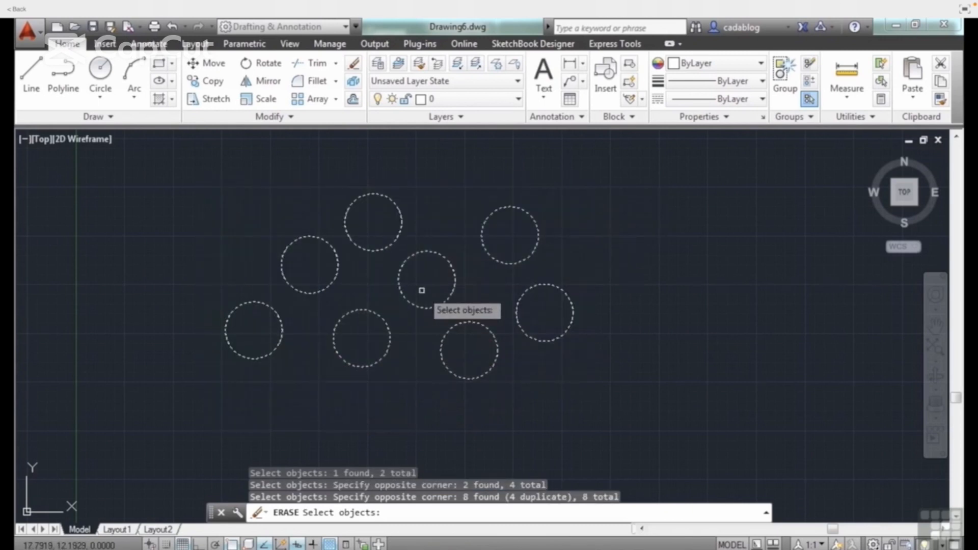
pyautogui.write('r')
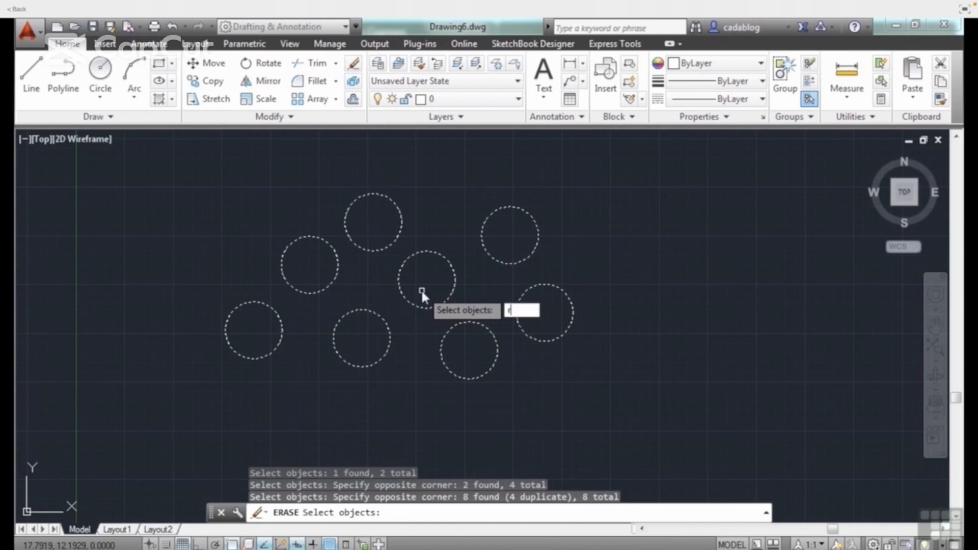
pyautogui.press('Return')
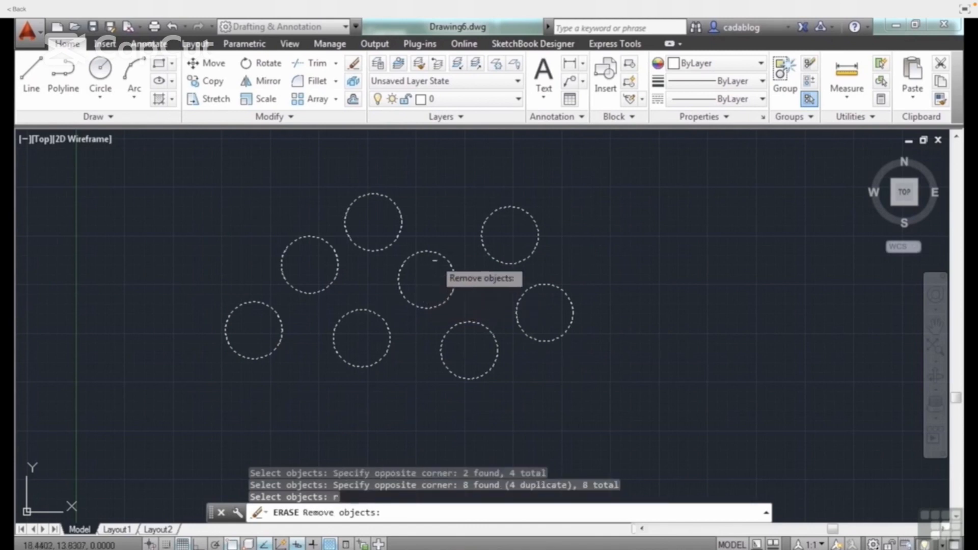
pyautogui.click(434, 253)
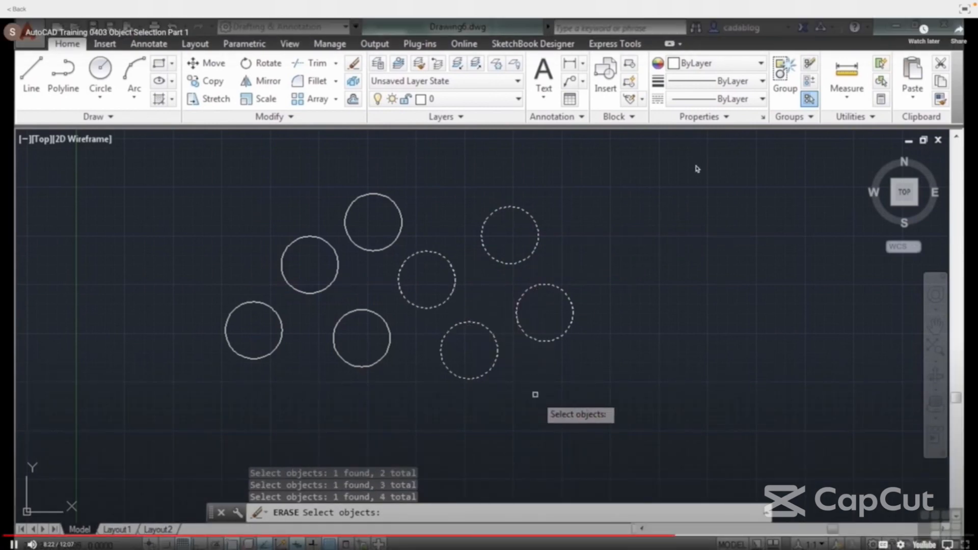
# Step: Add the remaining circles to the erase selection by crossing window, deselect three left-hand circles, and cancel Erase
pyautogui.click(697, 169)
pyautogui.click(698, 168)
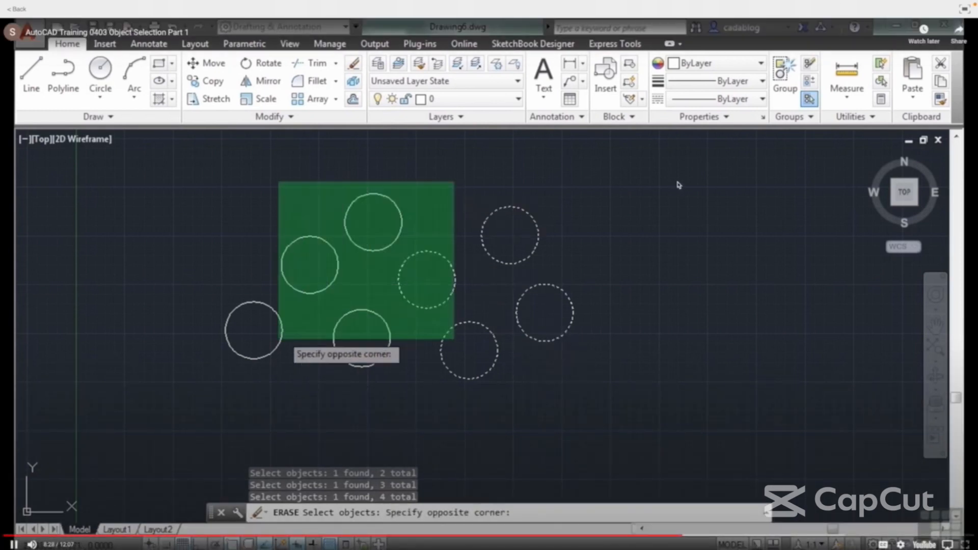
pyautogui.click(677, 183)
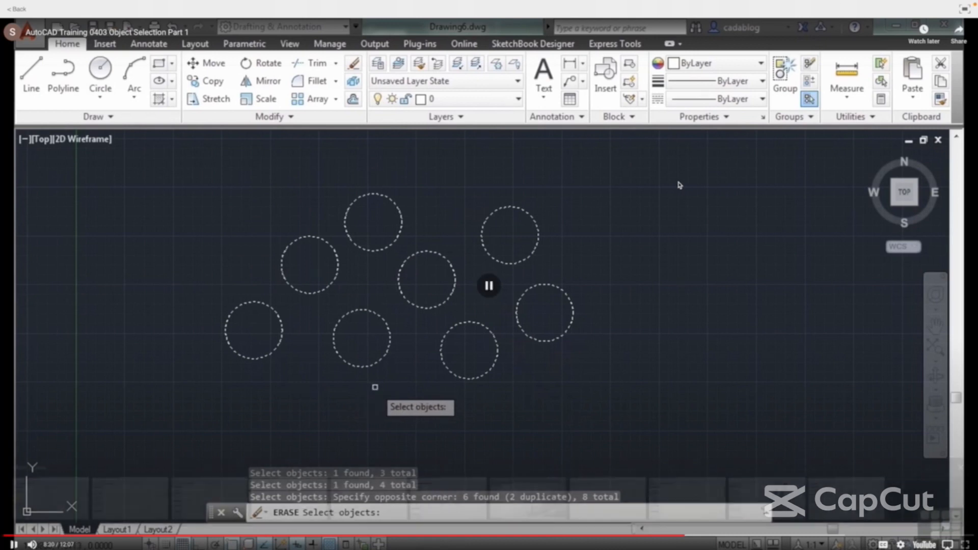
pyautogui.moveTo(713, 3)
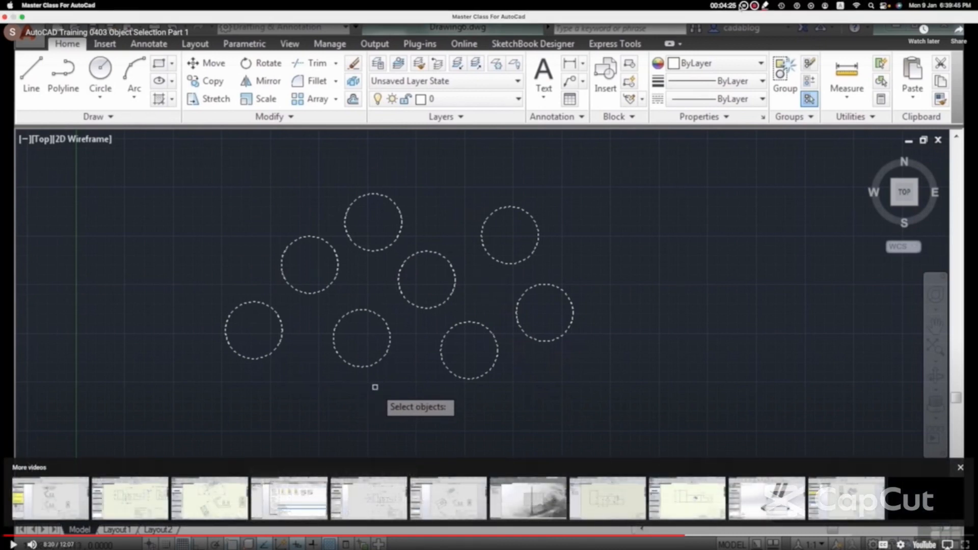
pyautogui.click(423, 305)
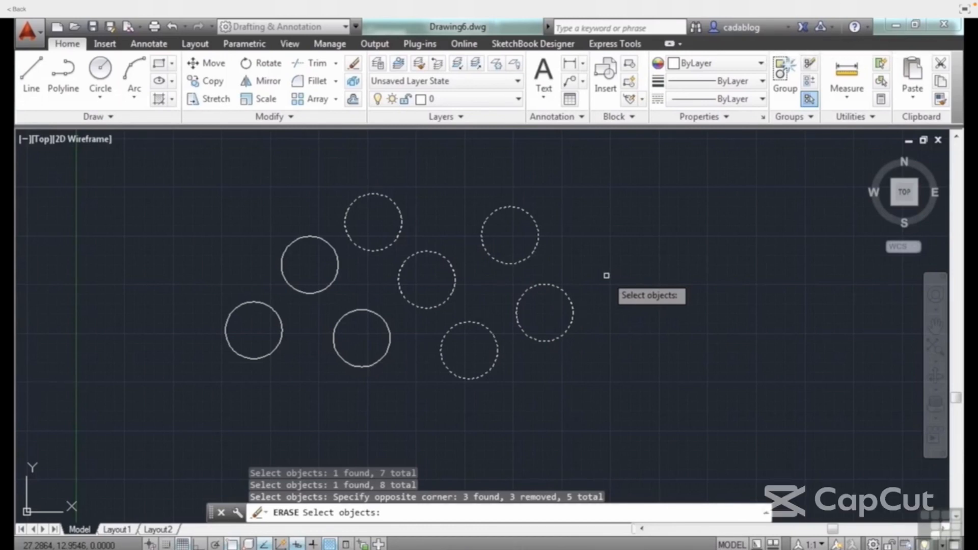
pyautogui.press('Escape')
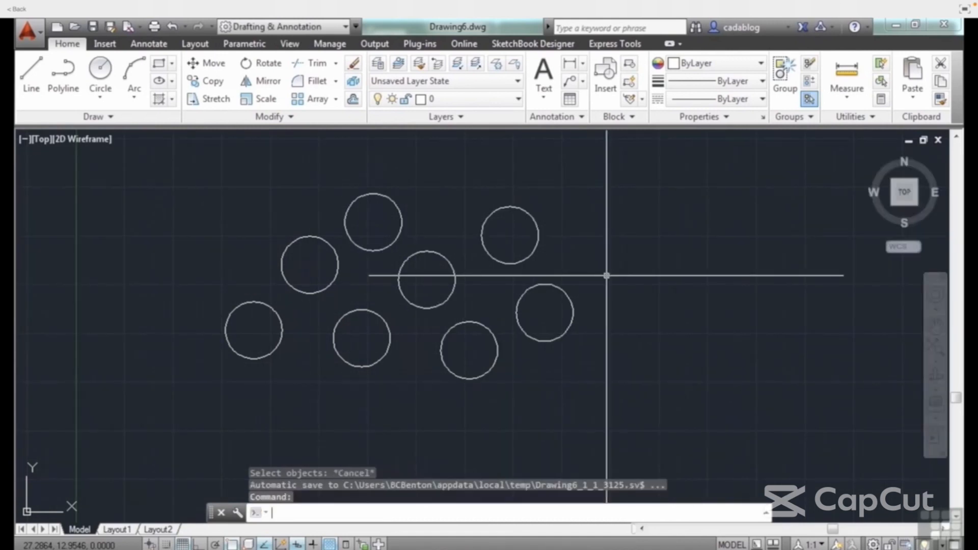
# Step: Copy the centre circle and the two right-hand circles, selected with a crossing window, to two places right of the group
pyautogui.write('CP')
pyautogui.press('Return')
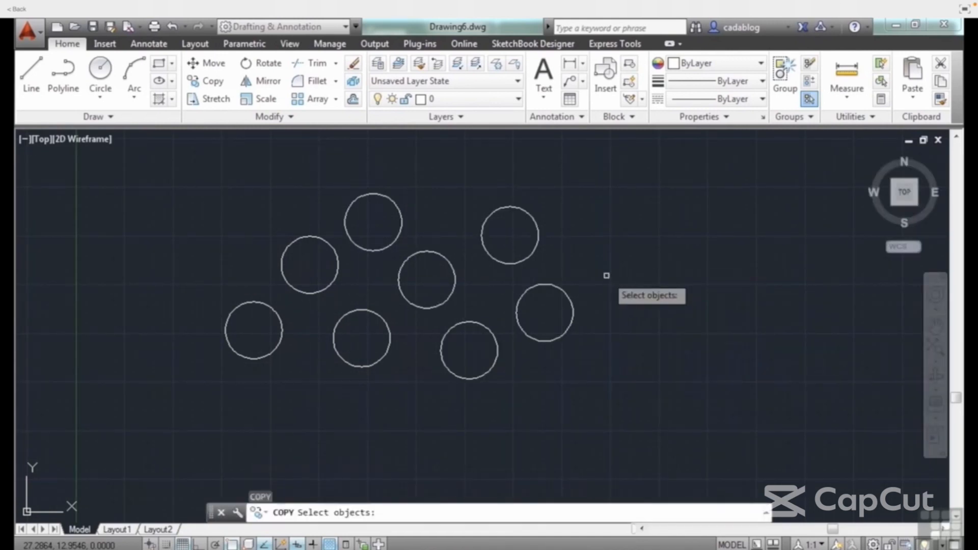
pyautogui.click(556, 223)
pyautogui.click(448, 308)
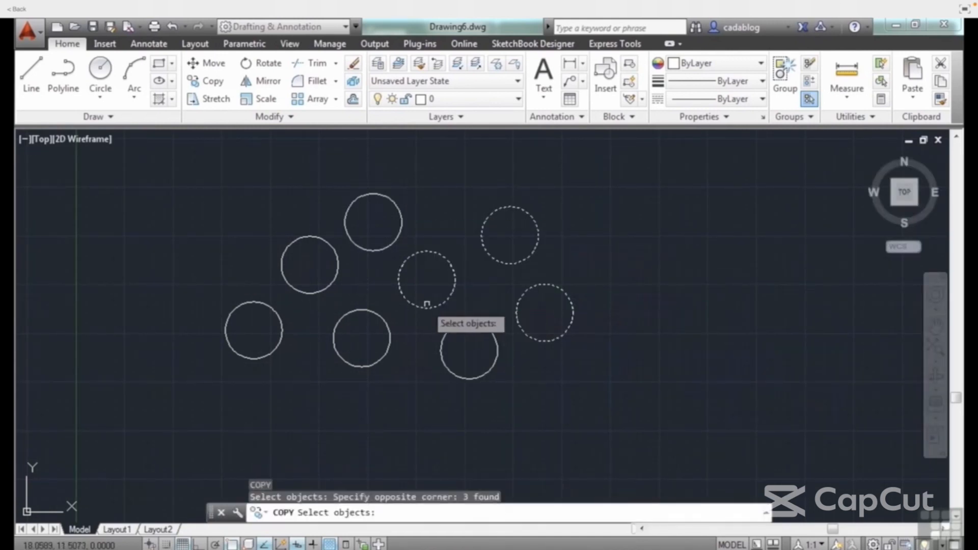
pyautogui.press('Return')
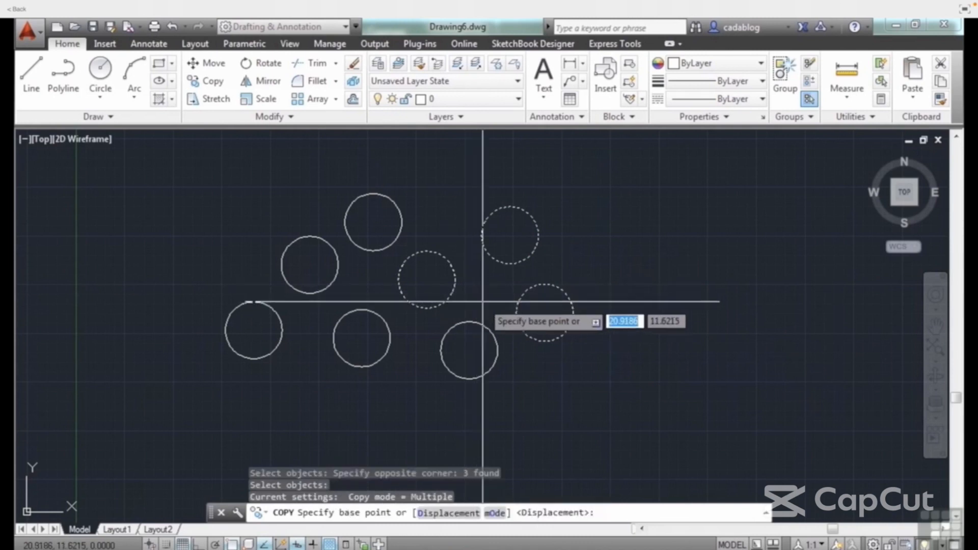
pyautogui.click(476, 286)
pyautogui.scroll(-4, 479, 292)
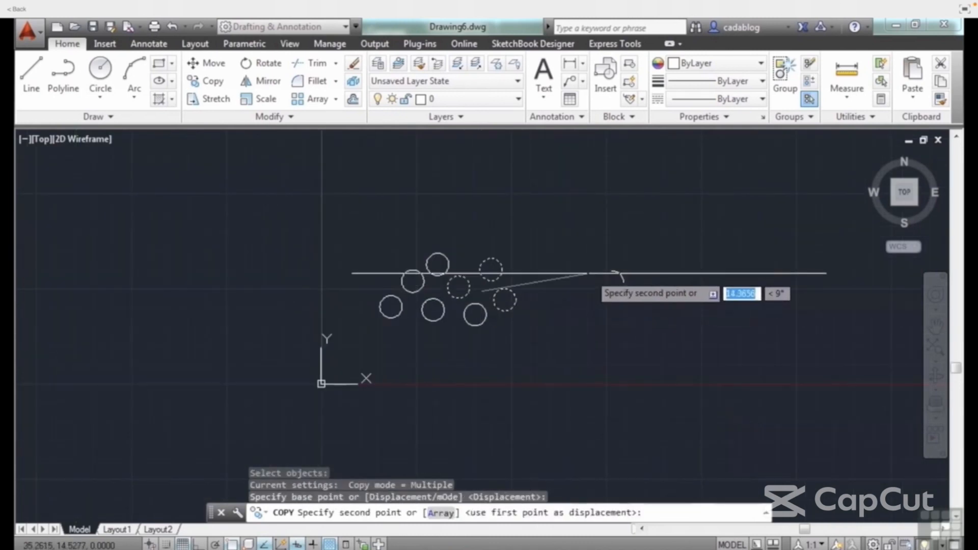
pyautogui.click(584, 269)
pyautogui.click(584, 340)
pyautogui.press('Return')
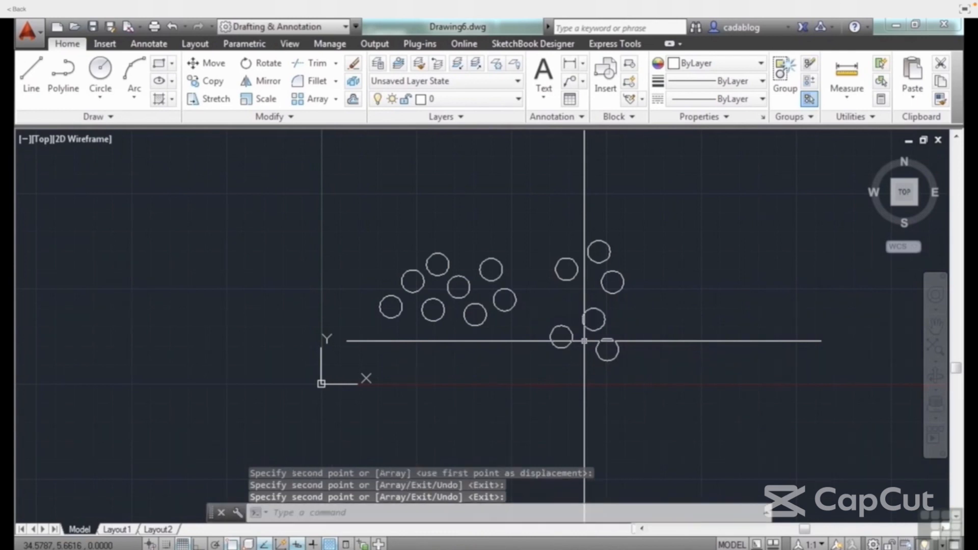
# Step: Copy the same three circles using the Previous selection option, placing copies below, at the lower left and at the upper left of the group
pyautogui.scroll(2, 528, 300)
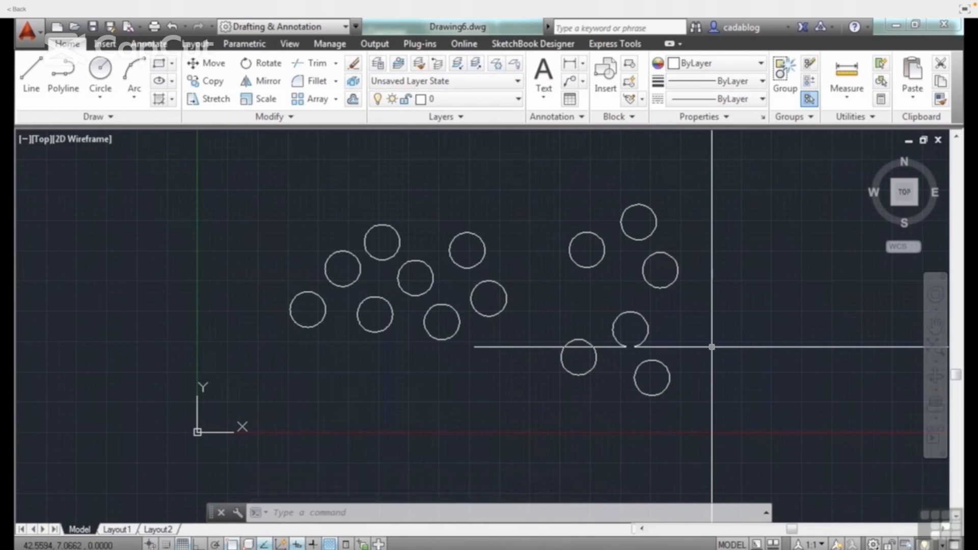
pyautogui.write('COPY')
pyautogui.press('Return')
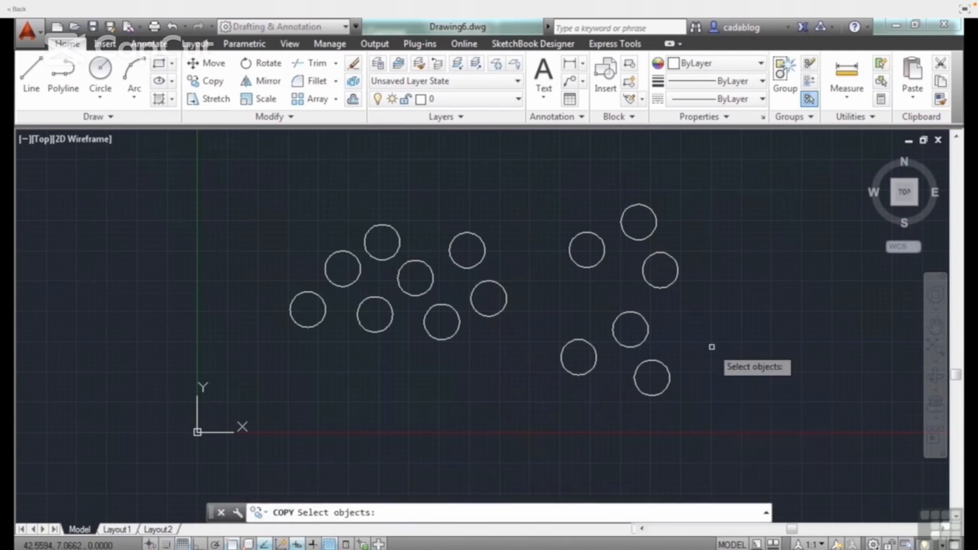
pyautogui.write('p')
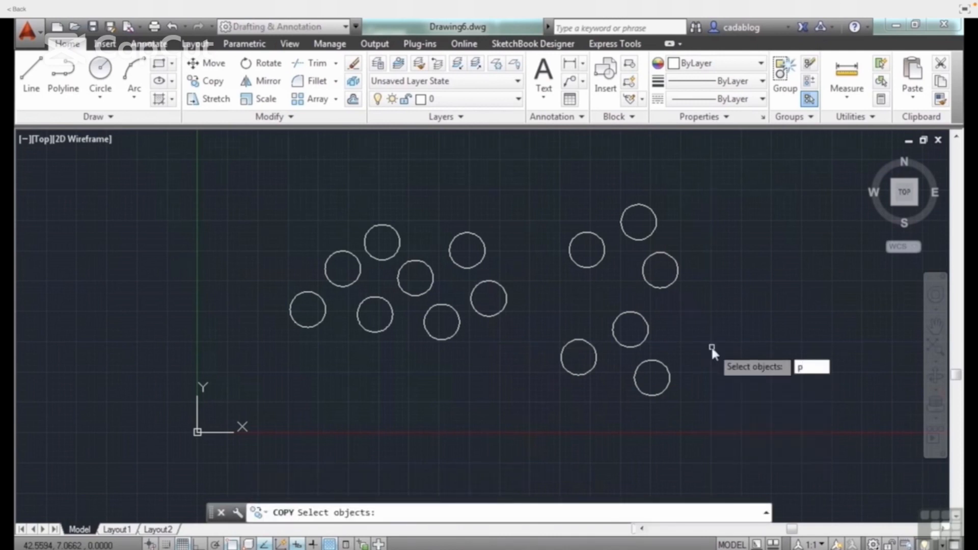
pyautogui.press('Return')
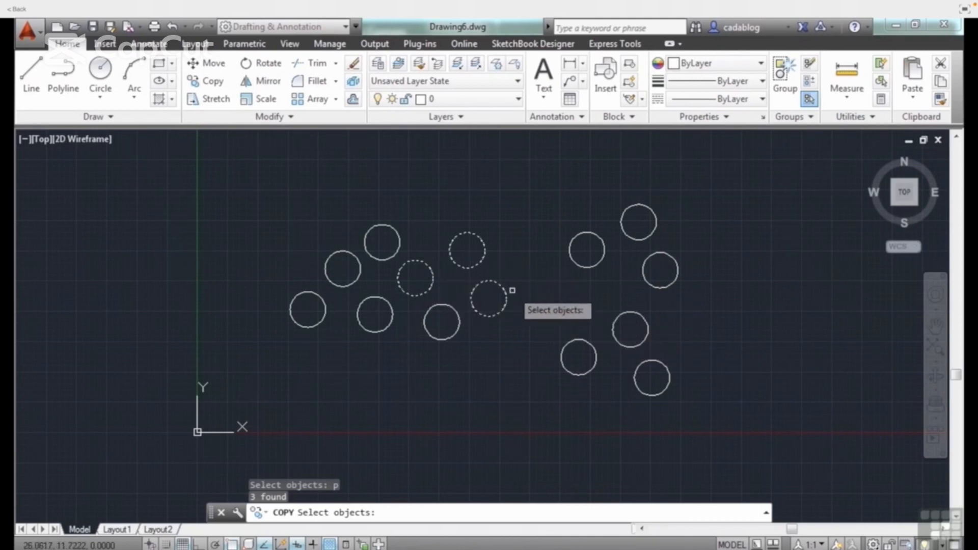
pyautogui.press('Return')
pyautogui.click(510, 263)
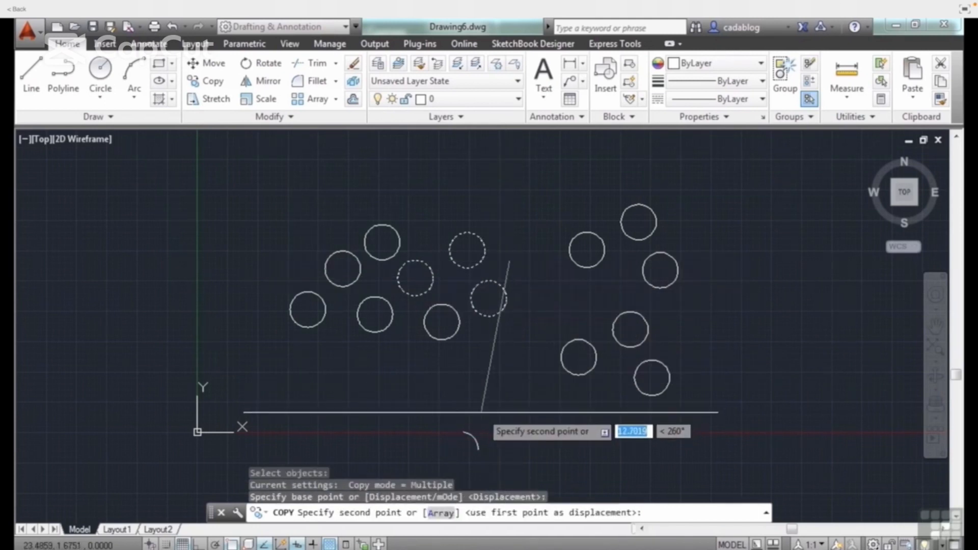
pyautogui.click(321, 374)
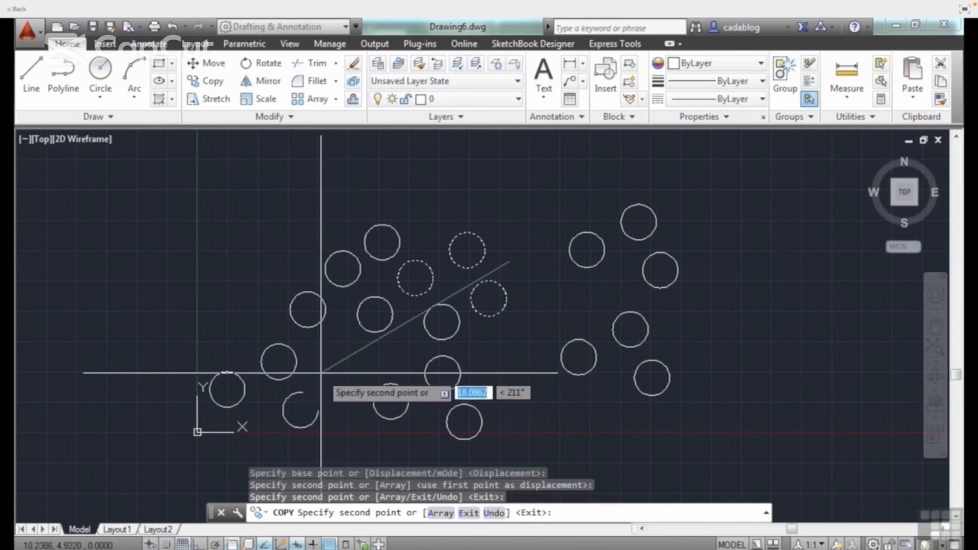
pyautogui.click(291, 222)
pyautogui.press('Return')
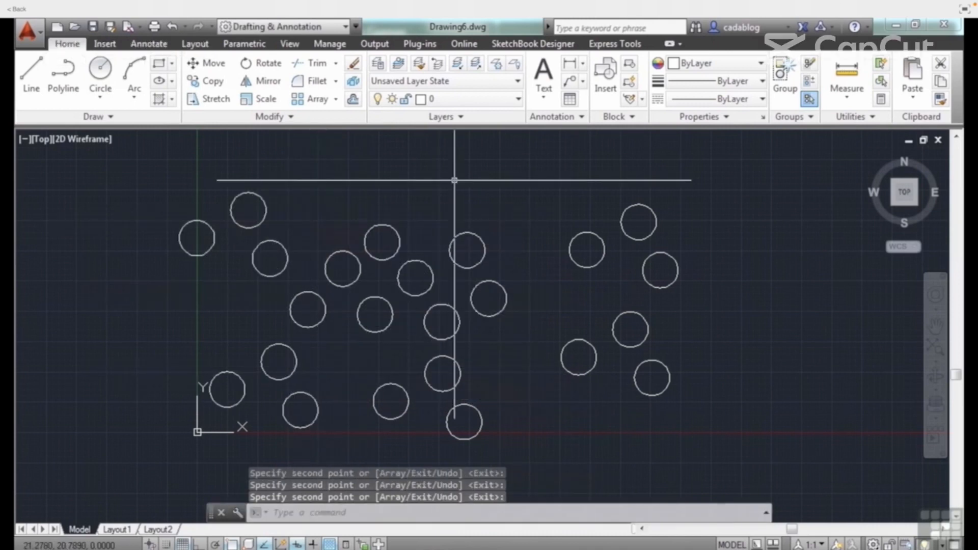
# Step: Copy the Previous selection from its top circle's centre exactly onto the two three-circle sets on the right
pyautogui.moveTo(452, 179); pyautogui.dragTo(514, 182, button='middle')
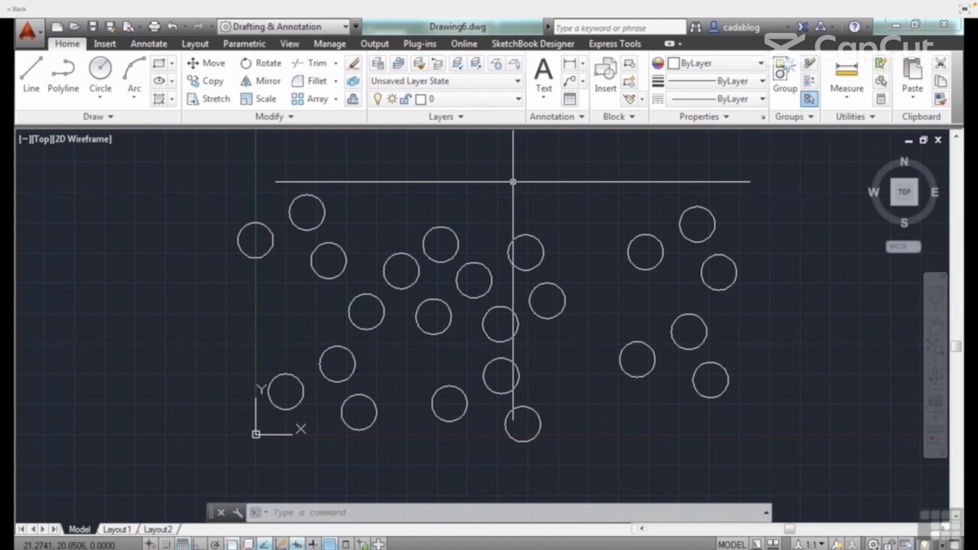
pyautogui.write('cop')
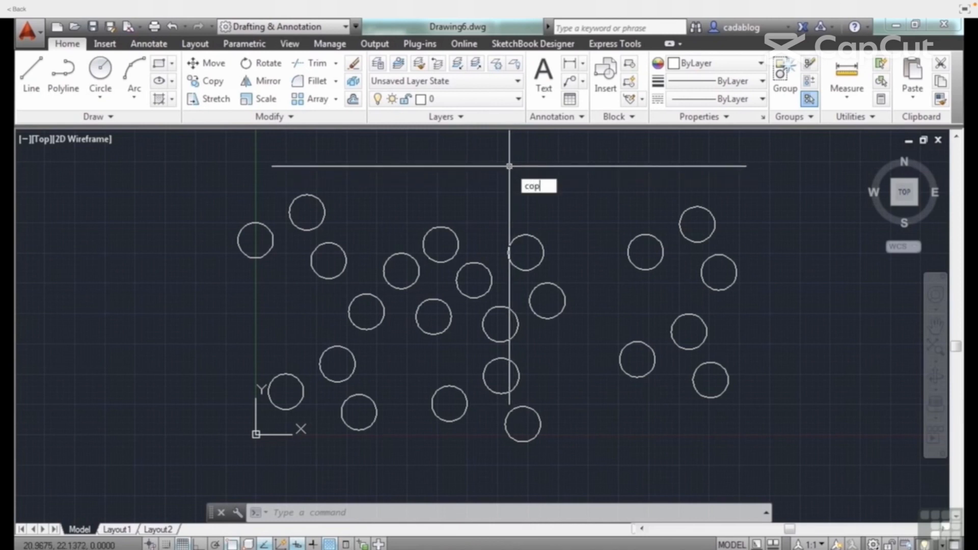
pyautogui.write('y')
pyautogui.press('Return')
pyautogui.write('p')
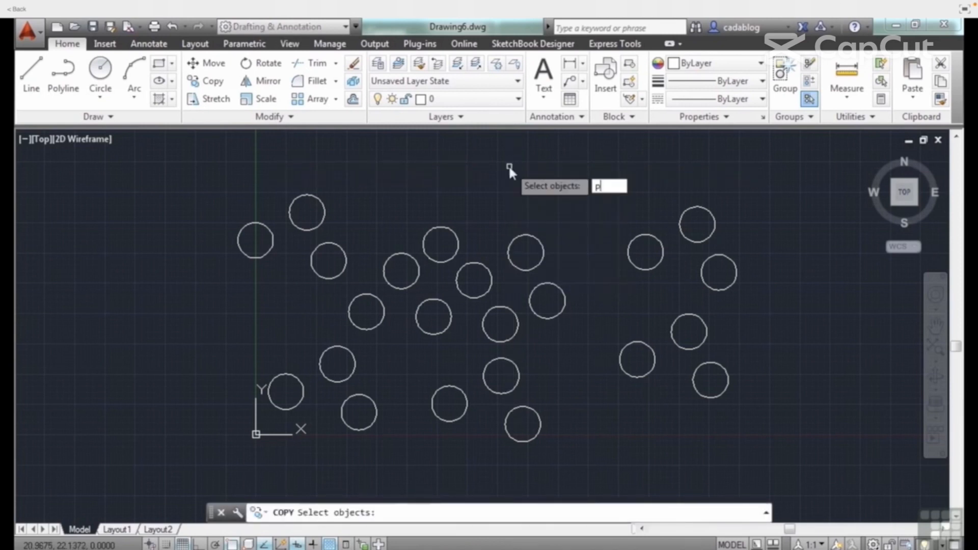
pyautogui.press('Return')
pyautogui.press('Return')
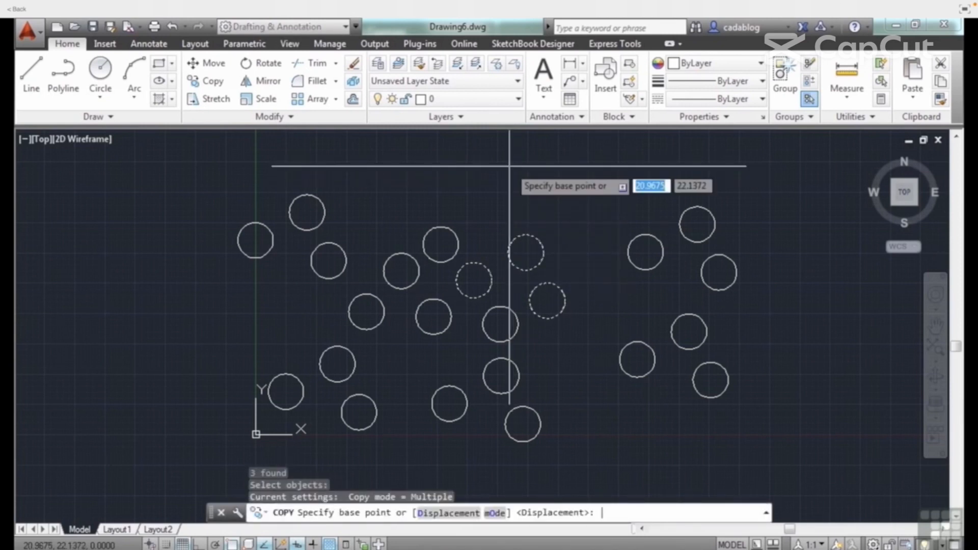
pyautogui.click(526, 252)
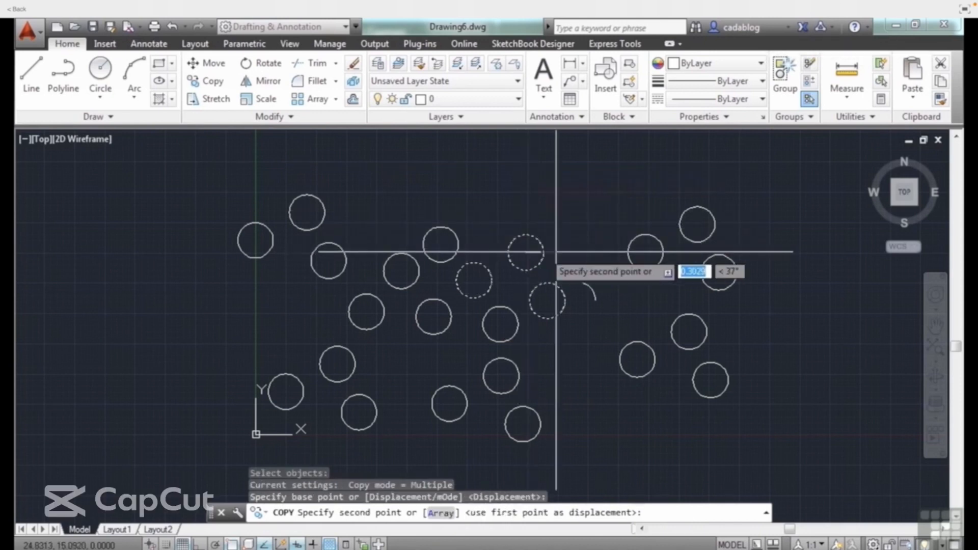
pyautogui.click(697, 224)
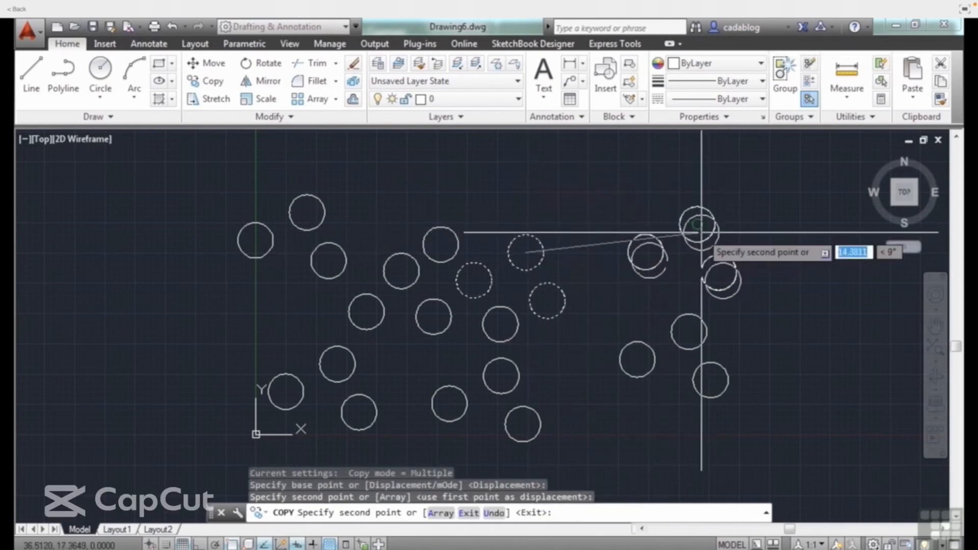
pyautogui.click(689, 331)
pyautogui.press('Return')
# Step: Turn on selection cycling and select the second of the two stacked circles at the top of the upper-right set
pyautogui.moveTo(719, 327); pyautogui.dragTo(640, 306, button='middle')
pyautogui.scroll(5, 617, 221)
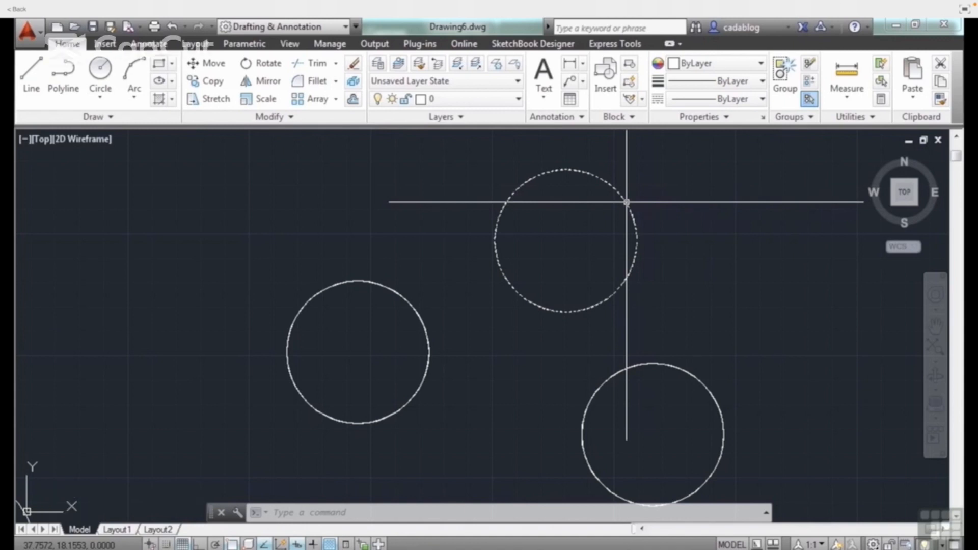
pyautogui.moveTo(627, 202)
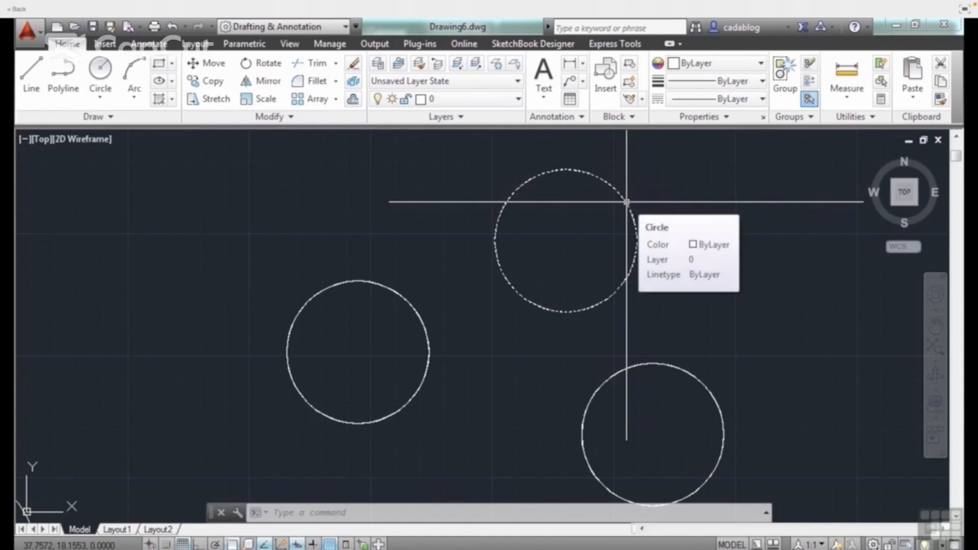
pyautogui.moveTo(423, 304)
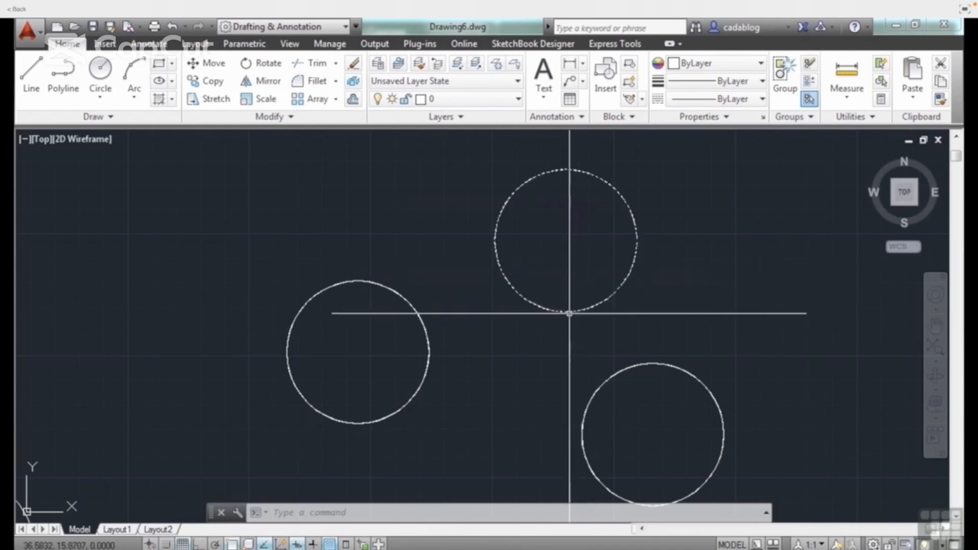
pyautogui.click(363, 544)
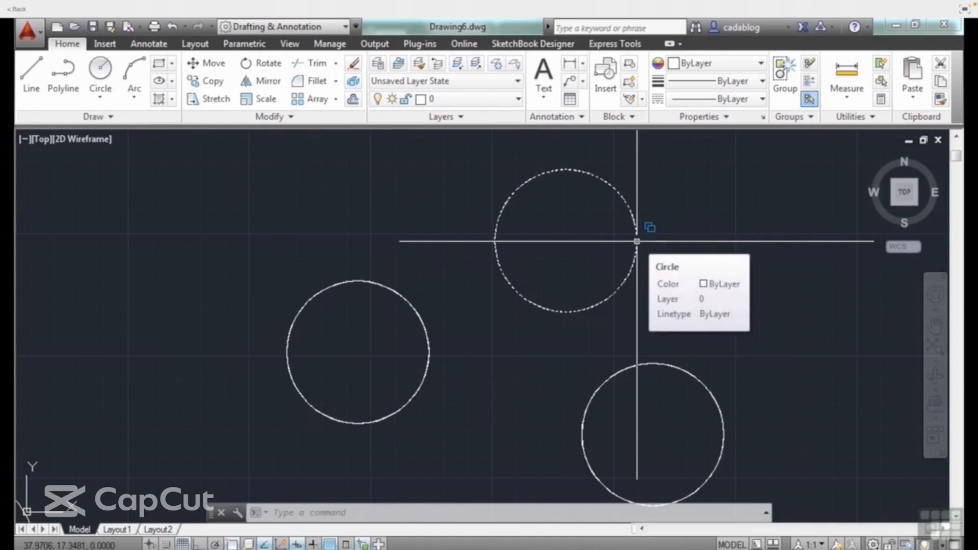
pyautogui.click(637, 241)
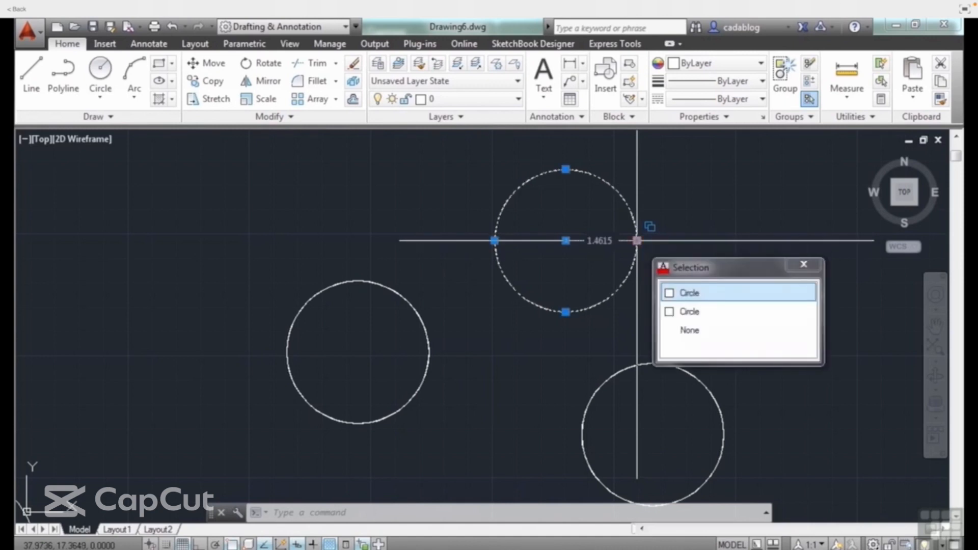
pyautogui.click(711, 313)
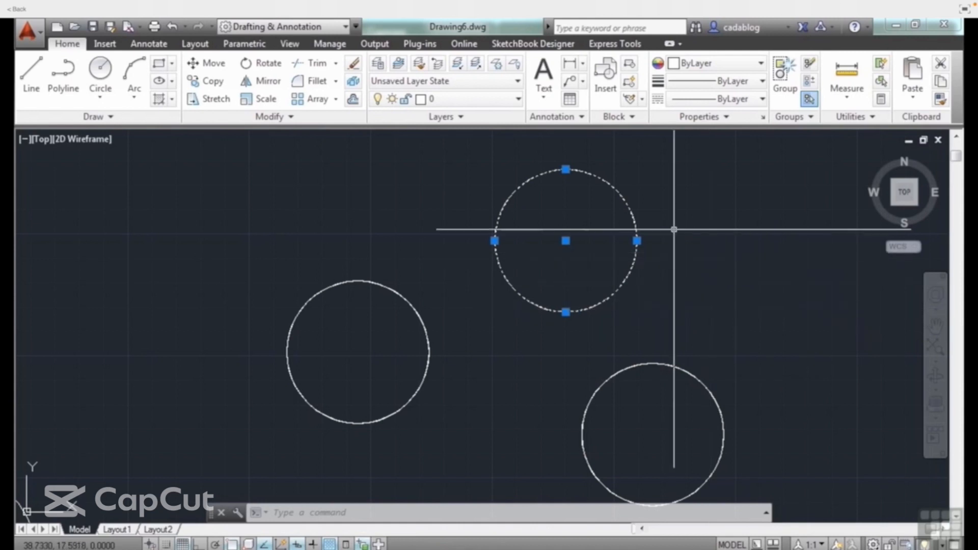
# Step: Move the selected circle off its duplicate to a free spot on the right
pyautogui.write('m')
pyautogui.press('Return')
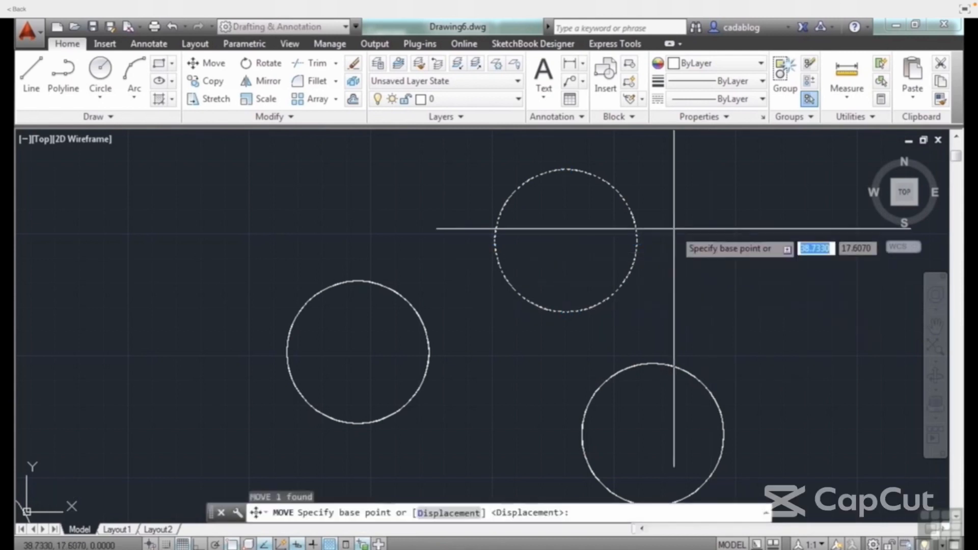
pyautogui.click(680, 233)
pyautogui.scroll(-4, 553, 231)
pyautogui.click(637, 225)
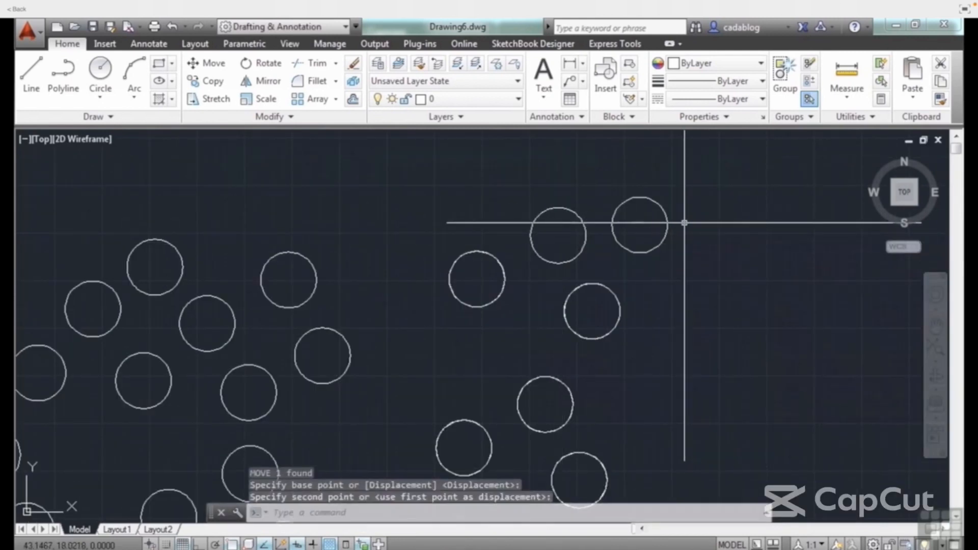
# Step: Select the circle left in place with a crossing window, clear the selection, and select the stacked circle below it the same way
pyautogui.scroll(5, 609, 234)
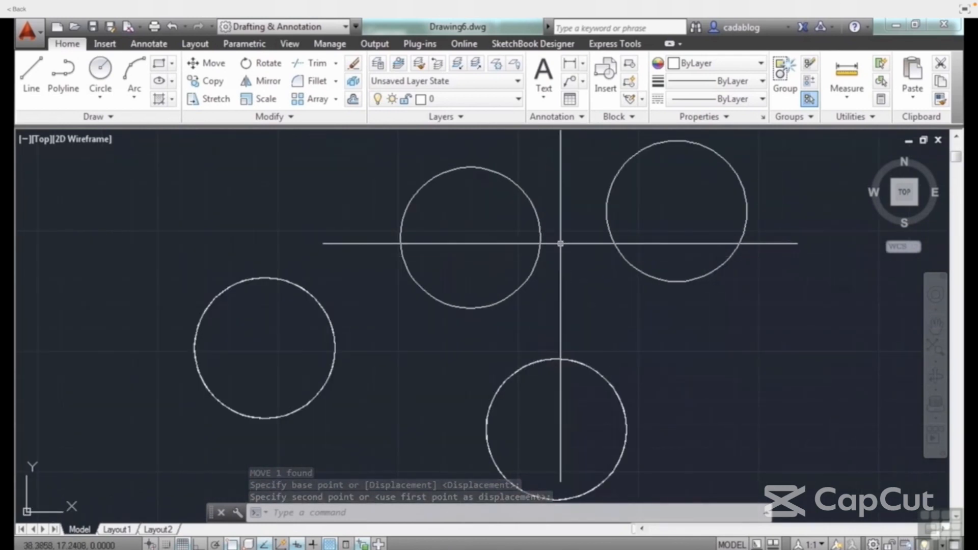
pyautogui.click(561, 244)
pyautogui.click(502, 273)
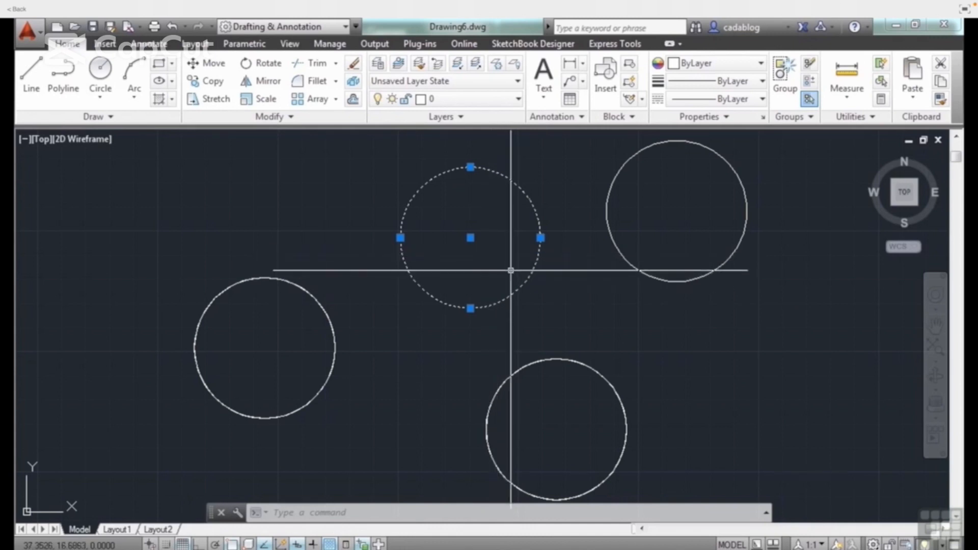
pyautogui.press('Escape')
pyautogui.click(598, 335)
pyautogui.click(571, 395)
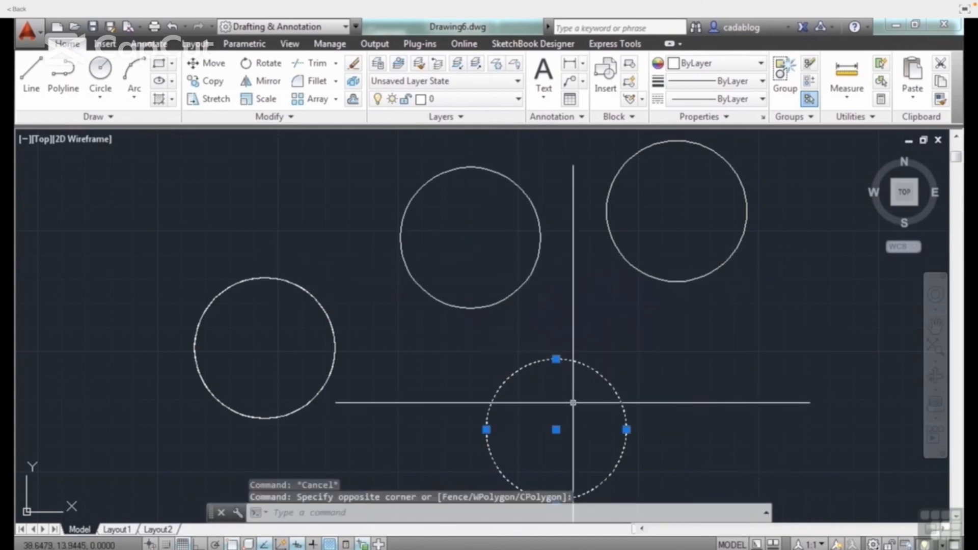
pyautogui.moveTo(575, 395); pyautogui.dragTo(584, 362, button='middle')
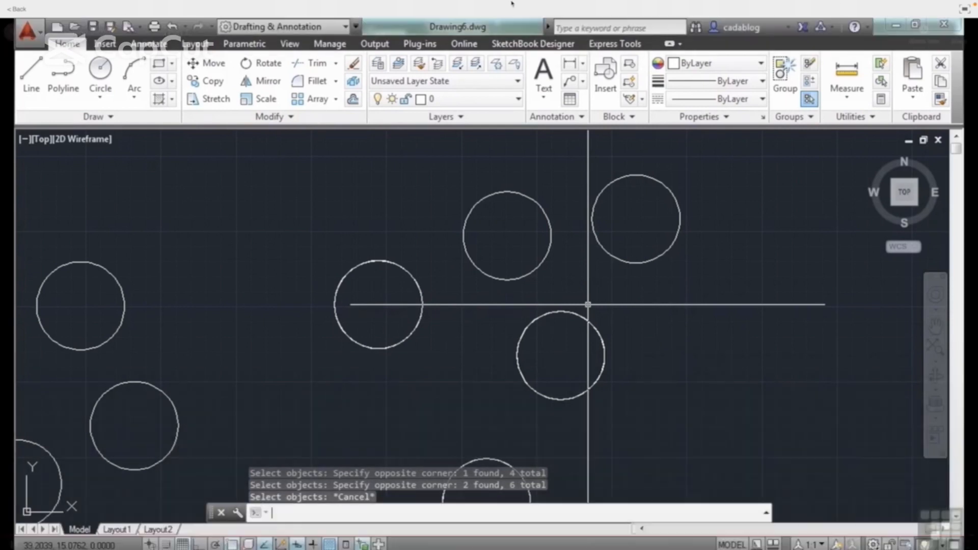
pyautogui.moveTo(732, 3)
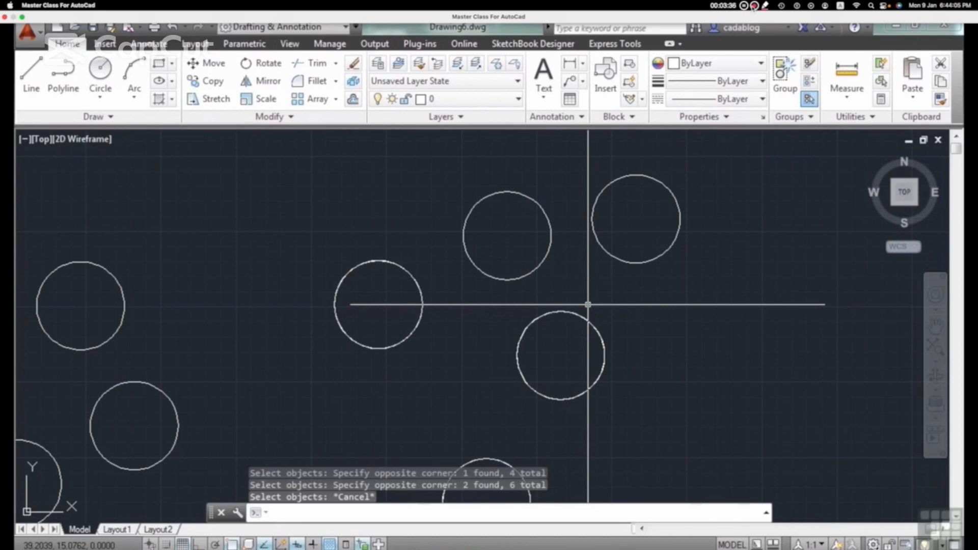